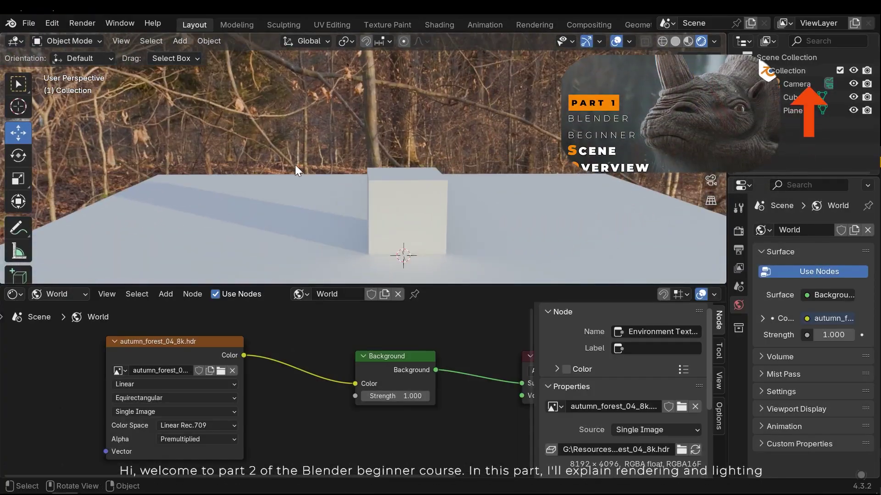
# Step: Unlink the autumn_forest_04_8k.hdr image from the world's Environment Texture node
pyautogui.moveTo(295, 166); pyautogui.dragTo(365, 193, button='middle')
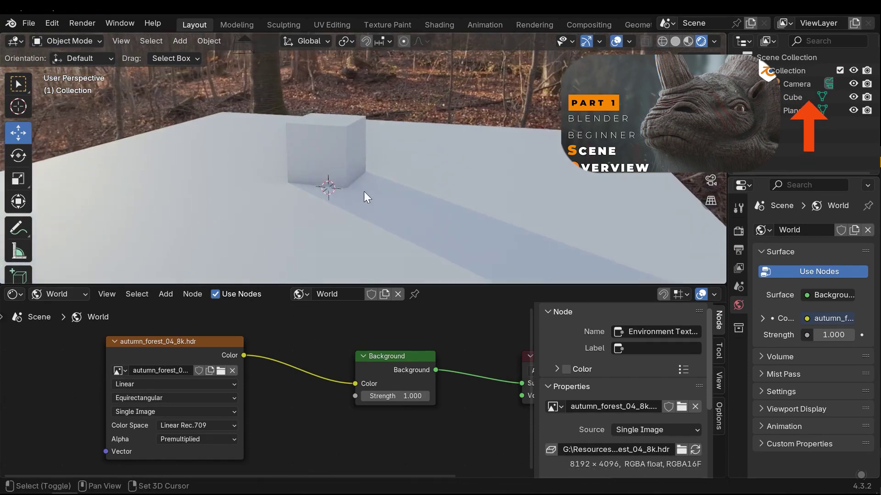
pyautogui.moveTo(275, 399); pyautogui.dragTo(421, 379, button='middle')
pyautogui.scroll(1, 462, 379)
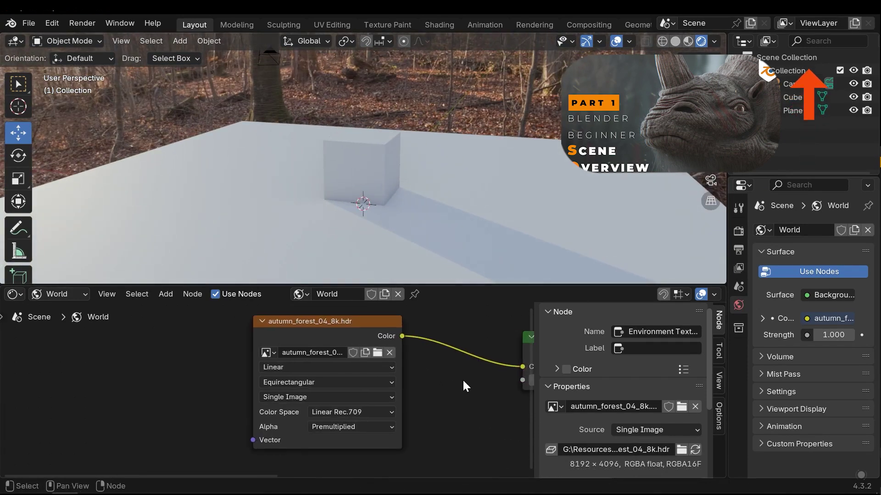
pyautogui.click(390, 353)
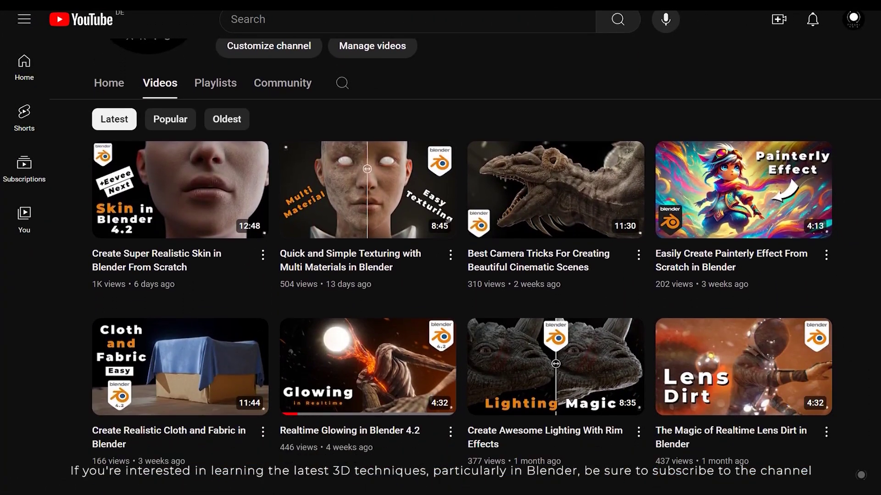
pyautogui.scroll(-8, 466, 266)
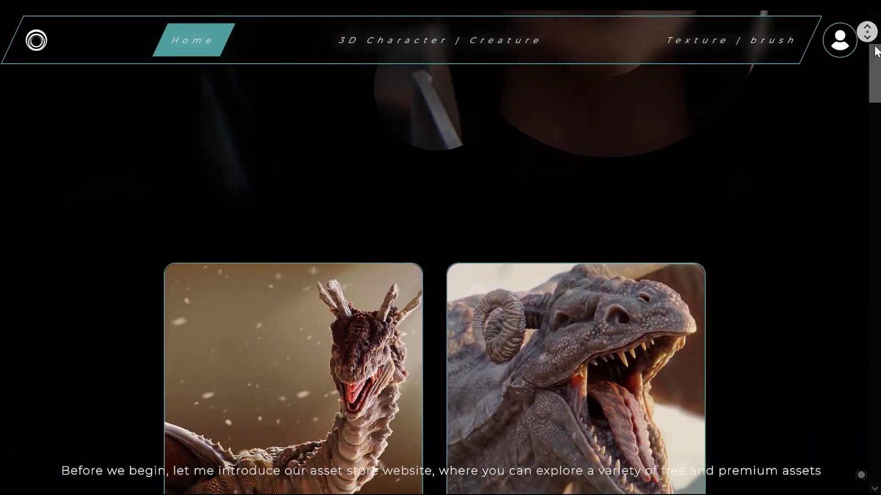
# Step: Browse the store to the Gragon asset page and show its Blender preview video in the gallery
pyautogui.scroll(-7, 876, 50)
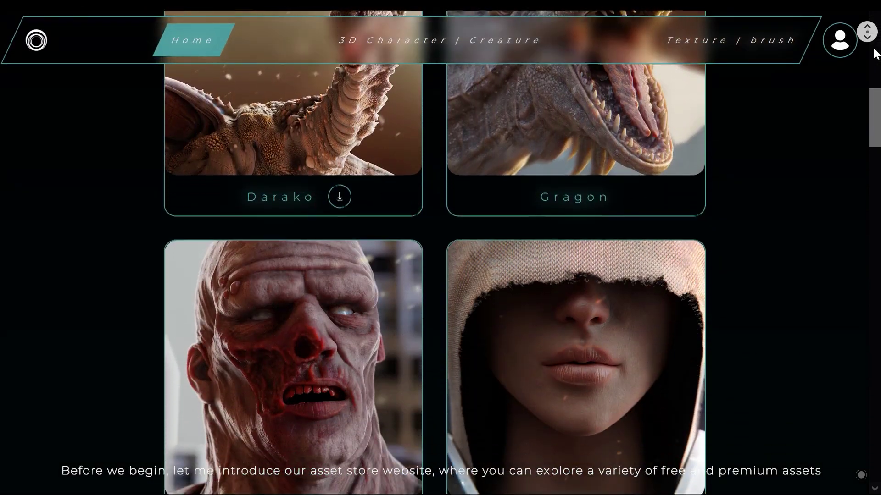
pyautogui.scroll(-7, 876, 53)
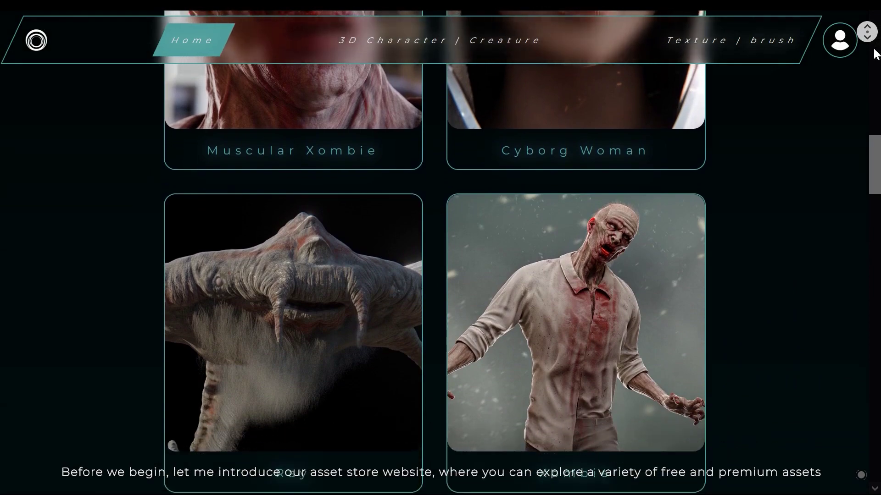
pyautogui.scroll(-8, 876, 52)
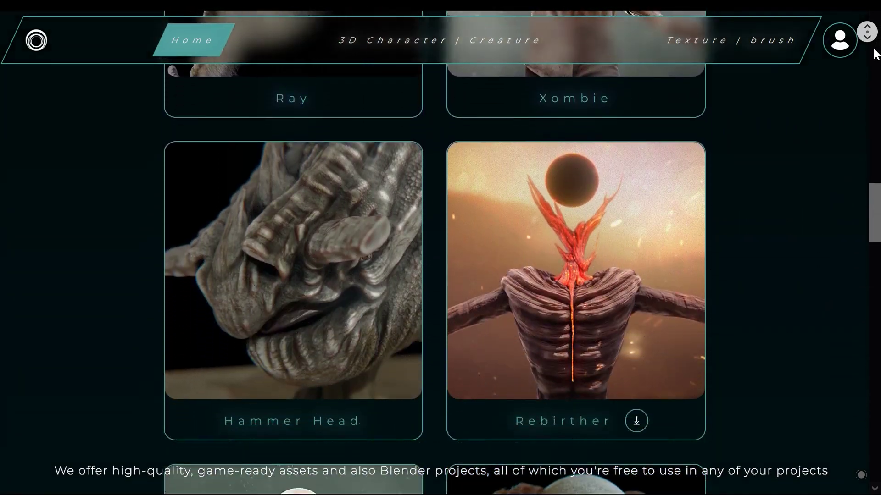
pyautogui.scroll(-4, 876, 53)
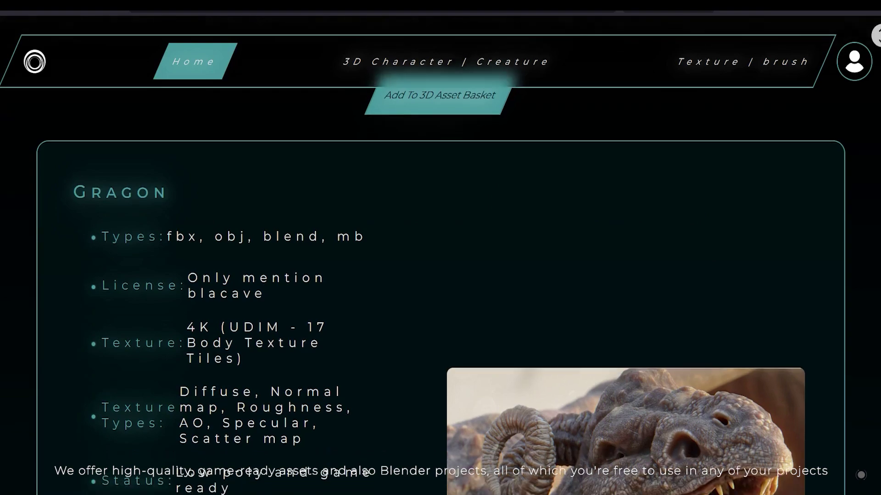
pyautogui.scroll(-9, 876, 34)
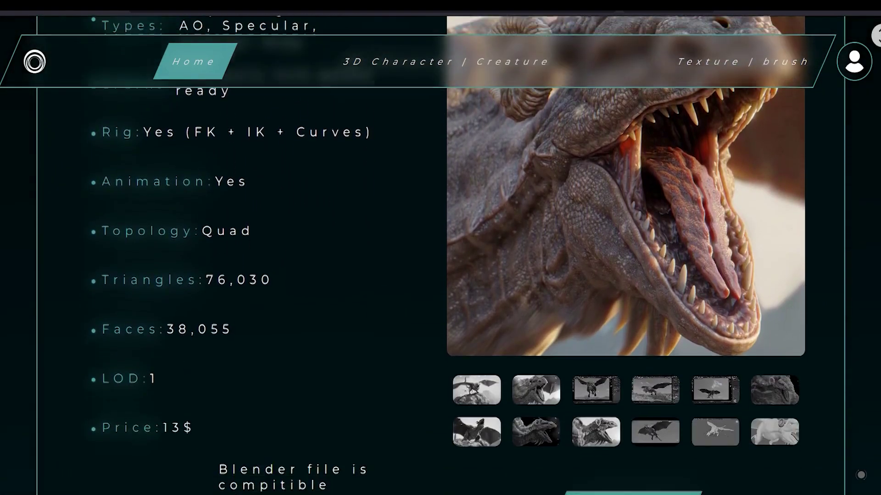
pyautogui.scroll(-7, 876, 34)
pyautogui.scroll(8, 834, 211)
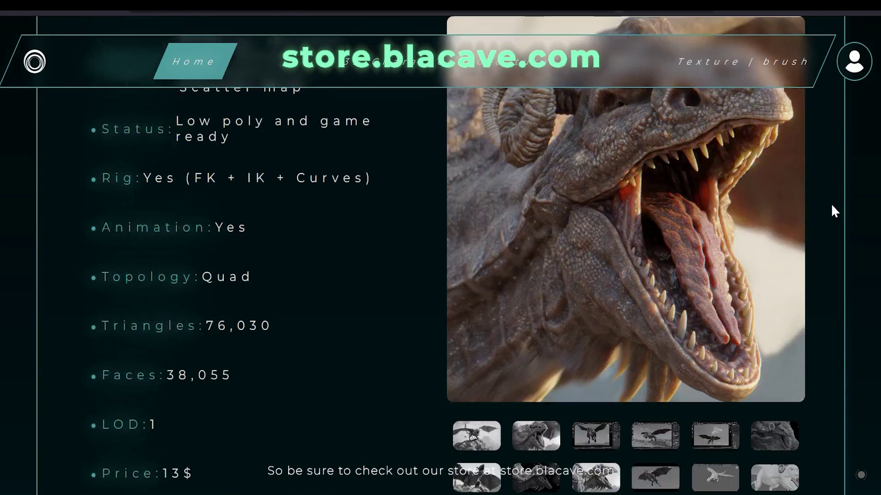
pyautogui.click(550, 438)
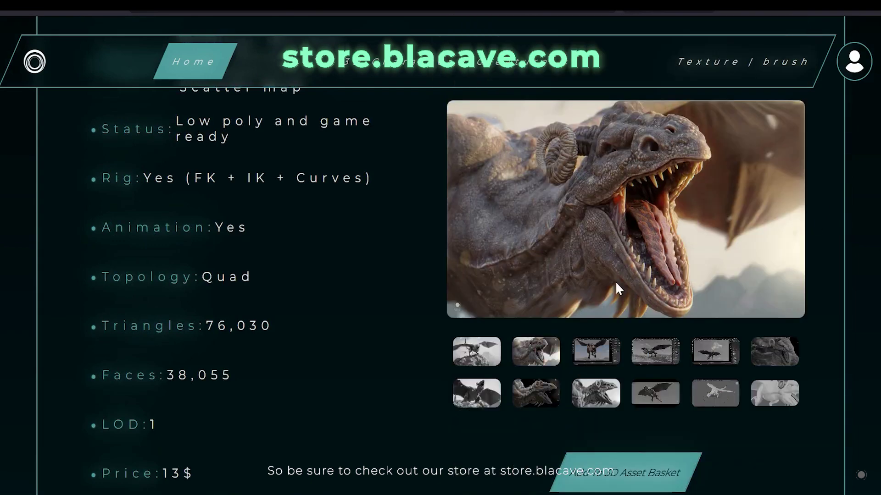
pyautogui.click(725, 352)
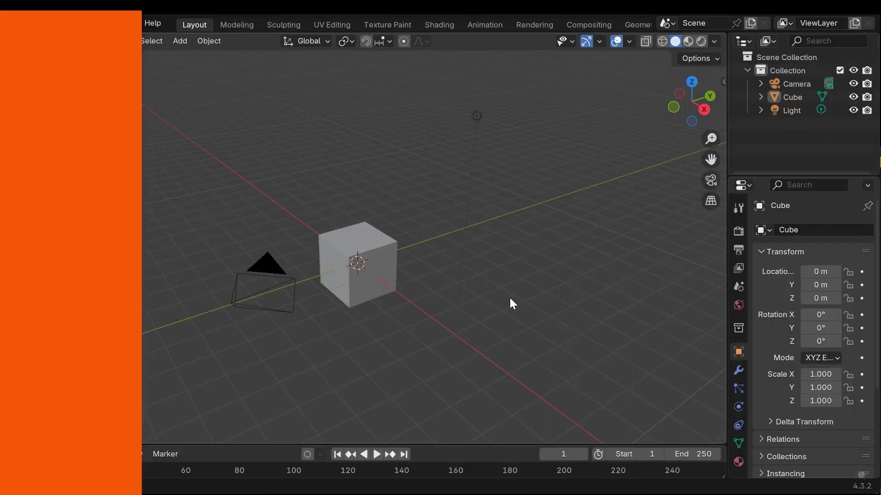
# Step: Add a mesh plane and scale it up to about 11.06
pyautogui.moveTo(420, 339); pyautogui.dragTo(401, 319, button='middle')
pyautogui.hotkey('shift', 'a')
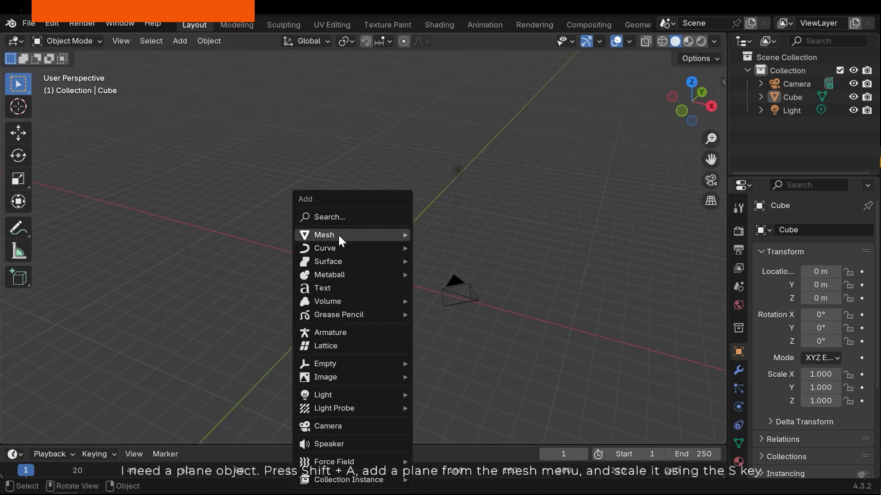
pyautogui.moveTo(338, 234)
pyautogui.click(449, 233)
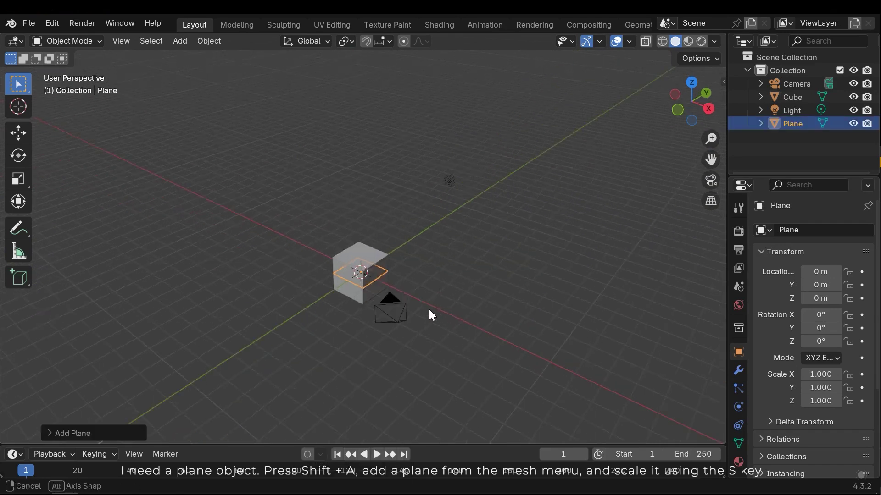
pyautogui.press('s')
pyautogui.click(201, 297)
pyautogui.moveTo(200, 295); pyautogui.dragTo(362, 242, button='middle')
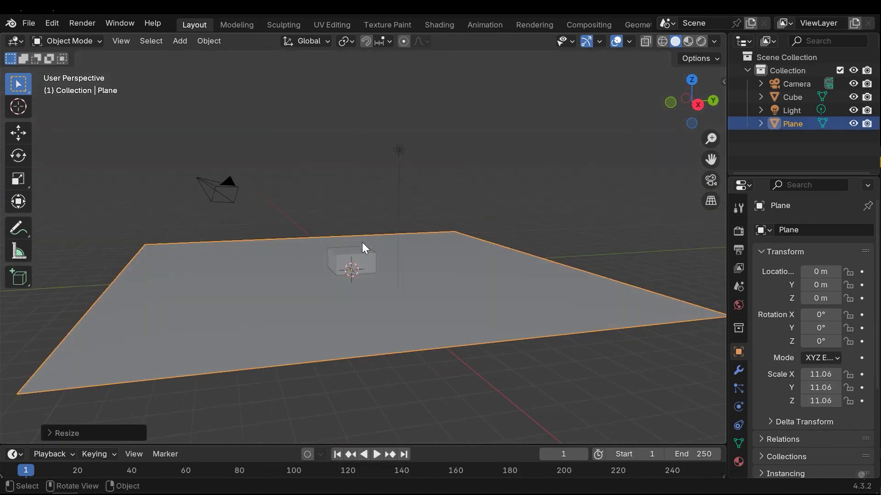
# Step: Lower the plane to Z -0.95 m so it sits beneath the cube
pyautogui.hotkey('shift', 'space')
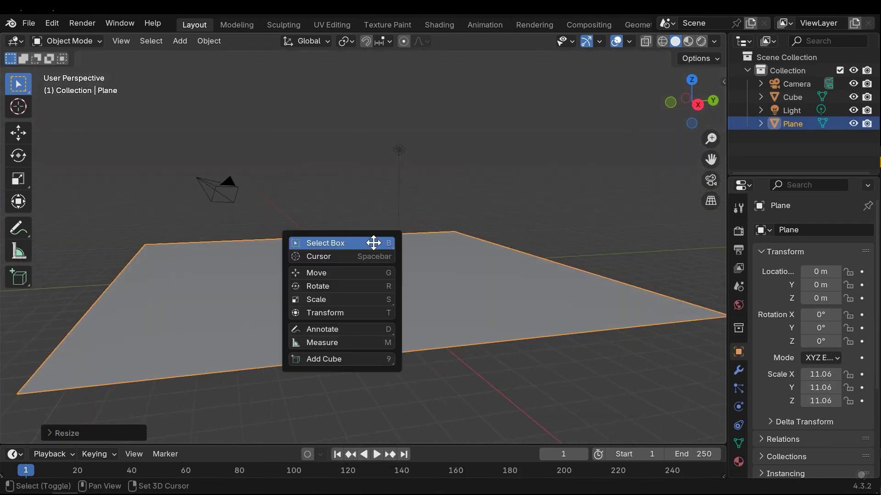
pyautogui.click(326, 269)
pyautogui.moveTo(351, 215); pyautogui.dragTo(352, 235)
pyautogui.click(391, 214)
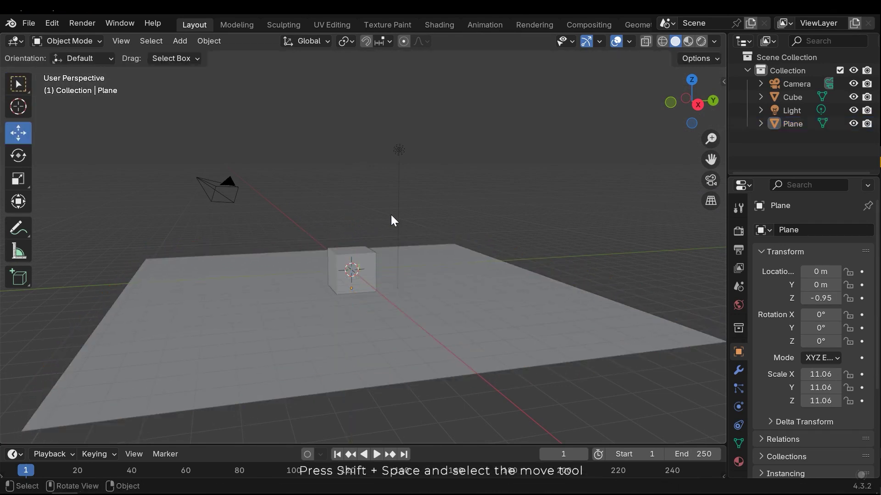
# Step: Switch the viewport to Rendered shading and review the render engine list in Render Properties
pyautogui.moveTo(391, 214); pyautogui.dragTo(411, 276, button='middle')
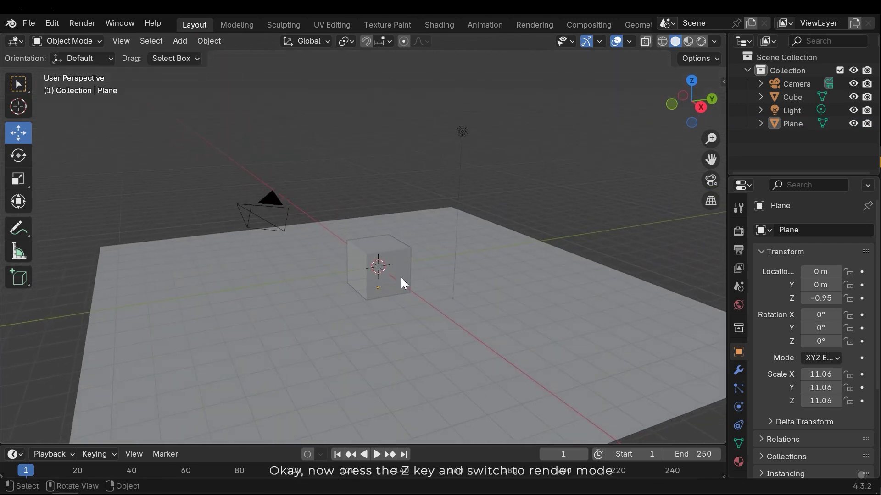
pyautogui.press('z')
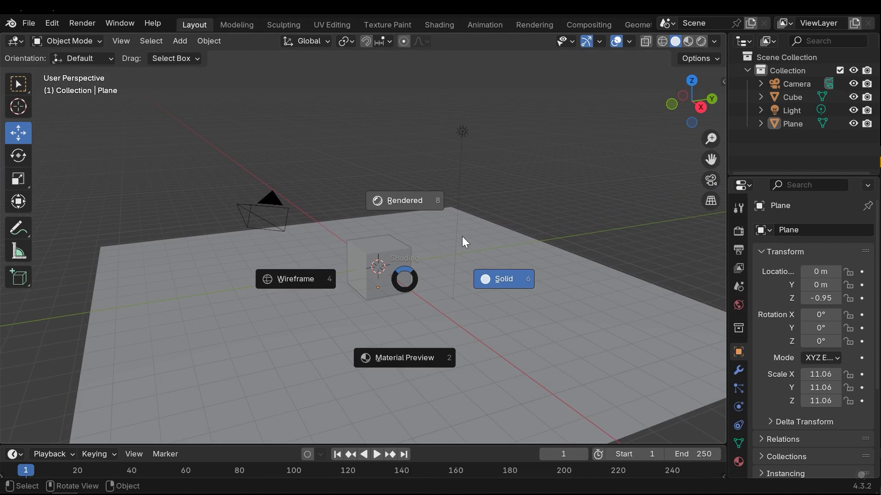
pyautogui.press('8')
pyautogui.moveTo(488, 252)
pyautogui.mouseDown(button='middle')
pyautogui.moveTo(527, 263)
pyautogui.moveTo(434, 249)
pyautogui.moveTo(448, 246)
pyautogui.moveTo(472, 263)
pyautogui.moveTo(457, 256)
pyautogui.moveTo(462, 235)
pyautogui.moveTo(493, 239)
pyautogui.mouseUp(button='middle')
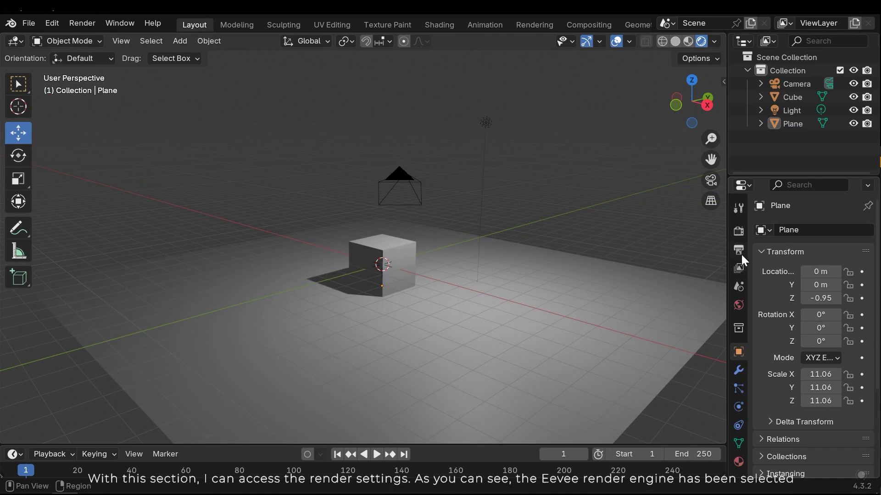
pyautogui.click(739, 230)
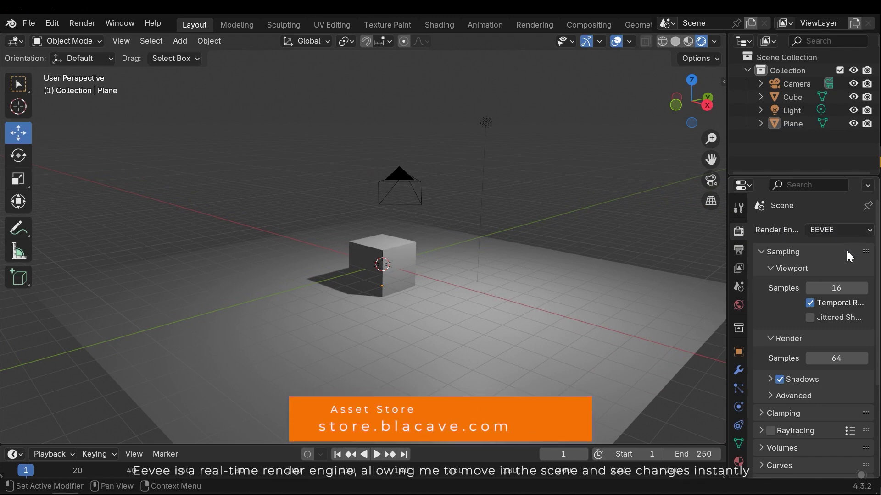
pyautogui.click(841, 229)
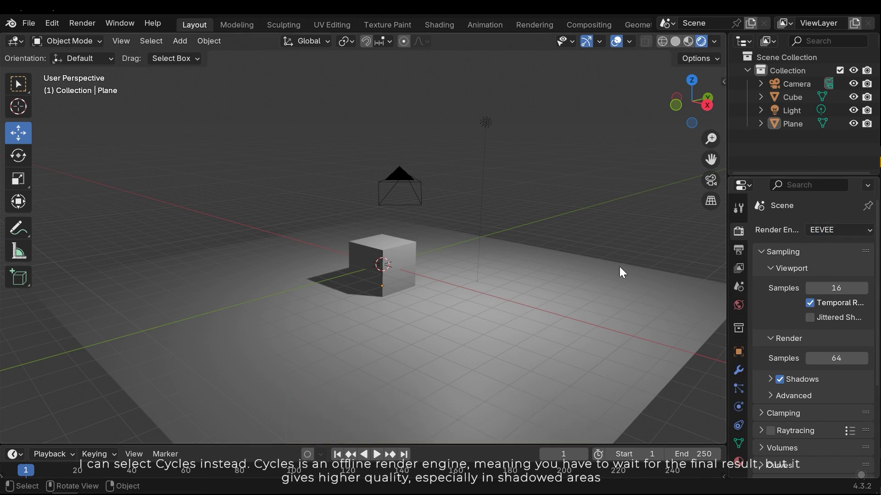
# Step: Change the render engine from EEVEE to Cycles
pyautogui.moveTo(619, 266); pyautogui.dragTo(541, 277, button='middle')
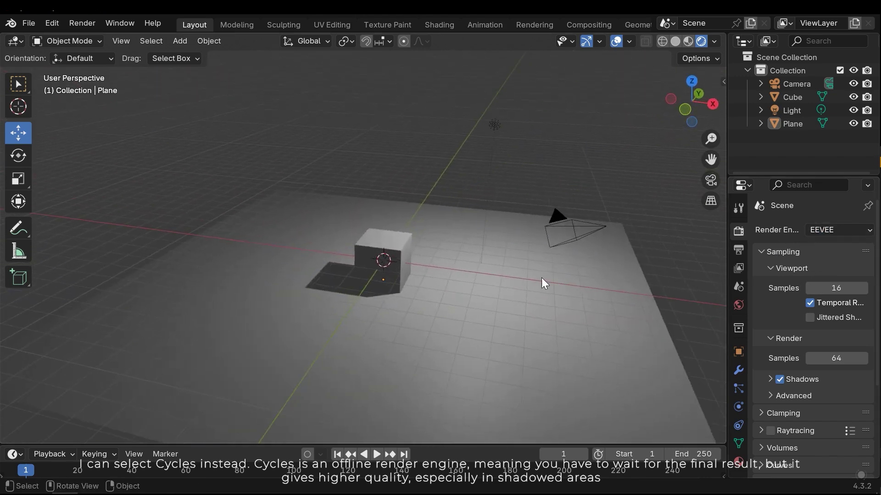
pyautogui.moveTo(402, 193); pyautogui.dragTo(413, 247, button='middle')
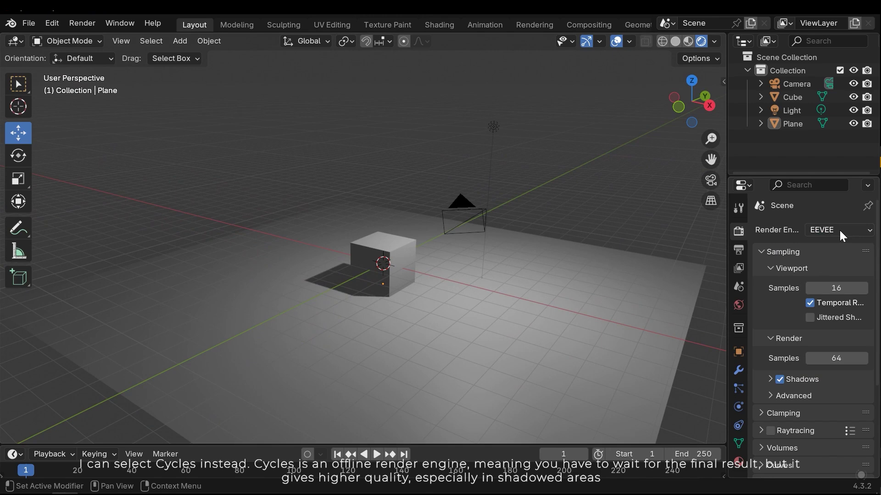
pyautogui.click(818, 231)
pyautogui.click(830, 275)
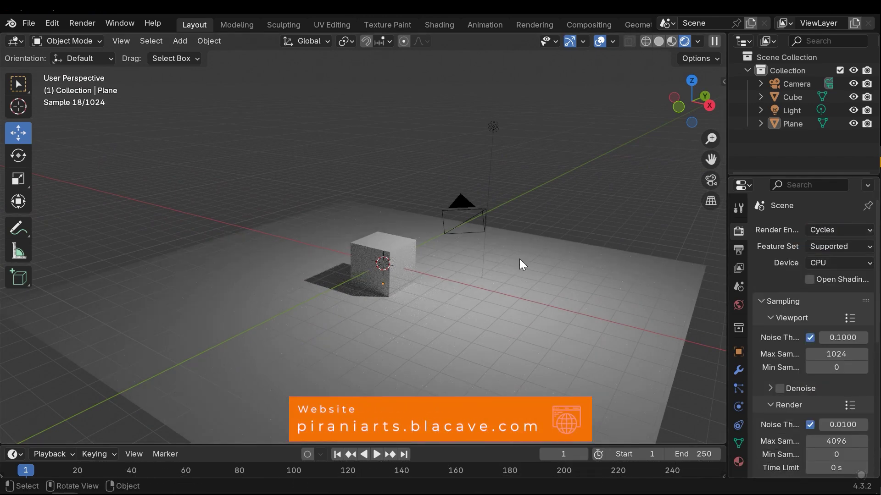
# Step: Set the Cycles render device to GPU Compute
pyautogui.moveTo(378, 334); pyautogui.dragTo(450, 330, button='middle')
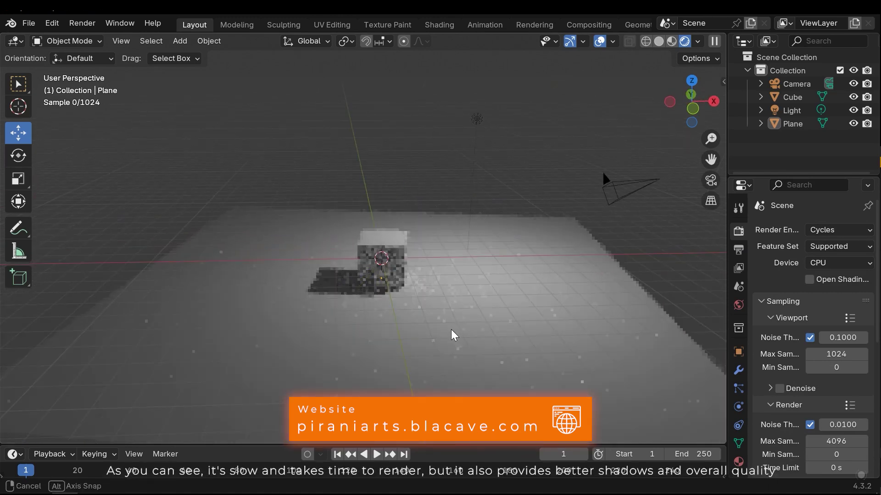
pyautogui.scroll(5, 365, 308)
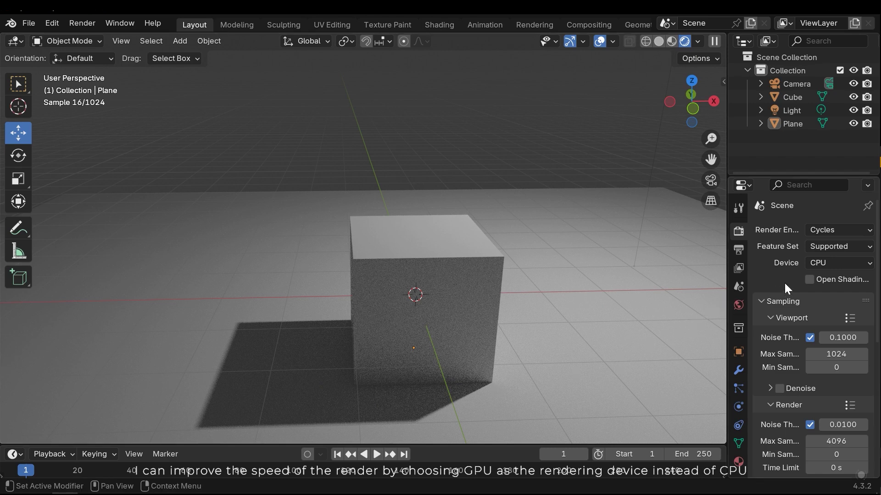
pyautogui.click(814, 265)
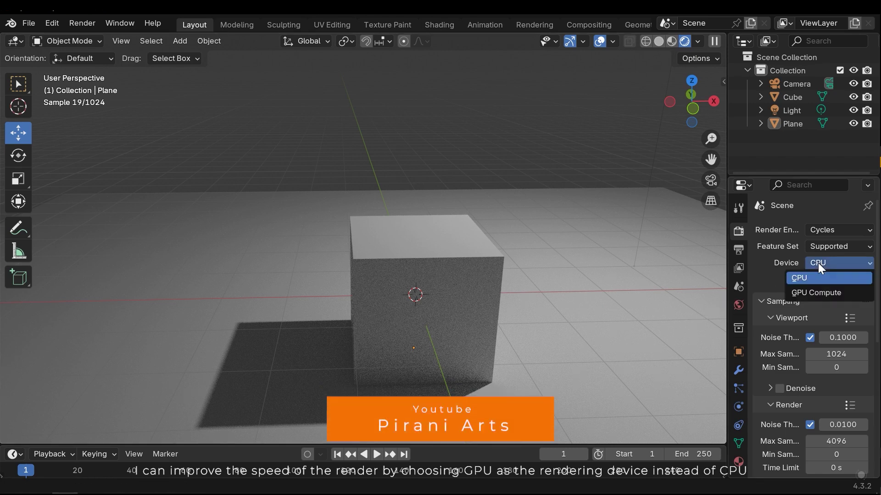
pyautogui.click(804, 294)
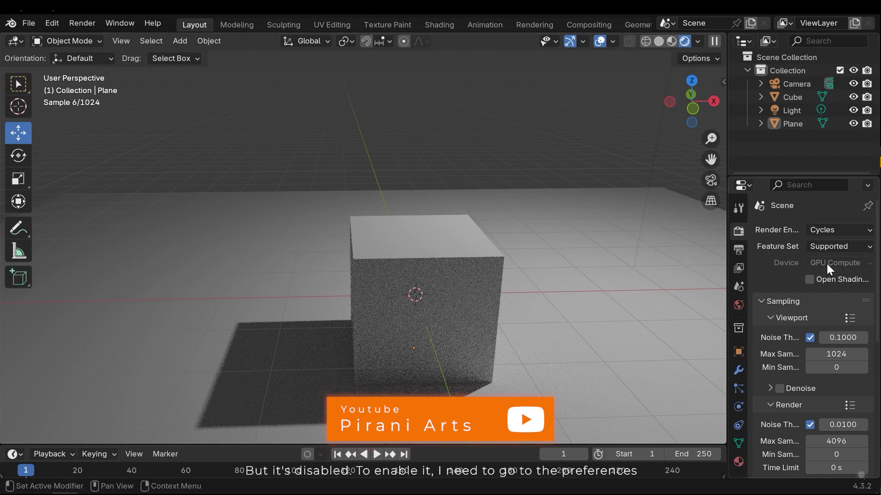
# Step: Open Edit > Preferences to set CUDA as the Cycles render device backend
pyautogui.click(51, 23)
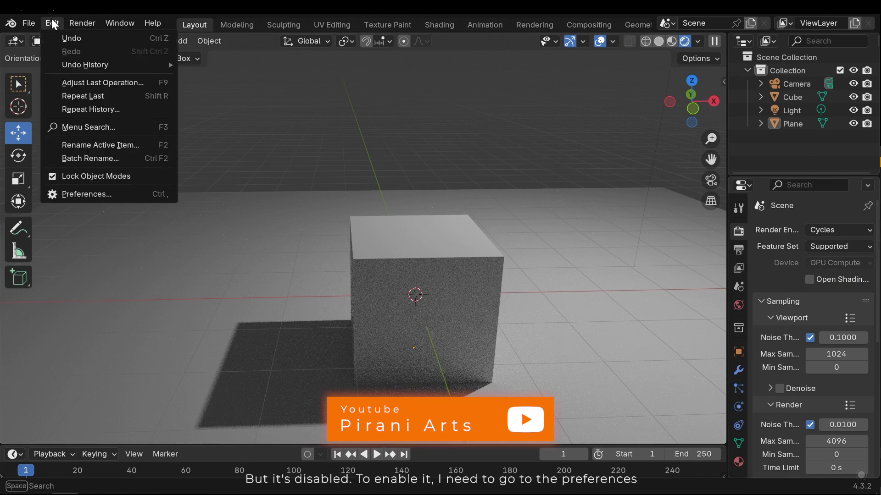
pyautogui.click(78, 193)
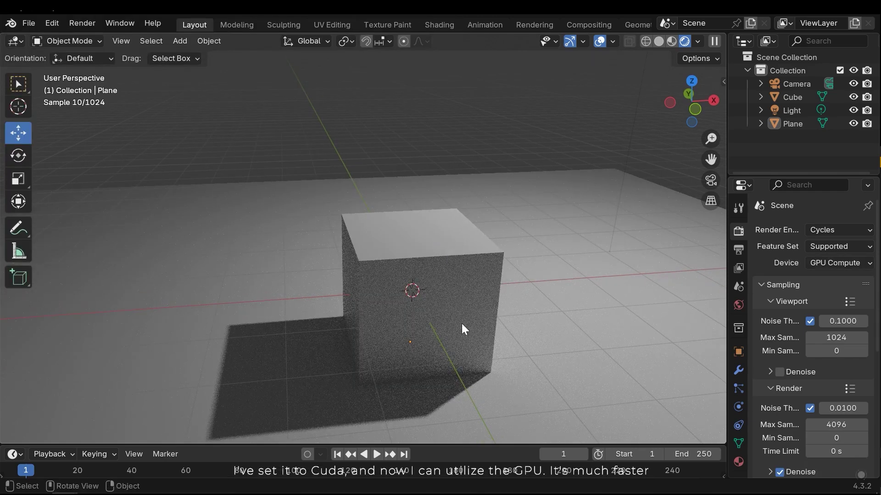
# Step: Compare the CPU and GPU Compute render devices, leaving GPU Compute selected
pyautogui.moveTo(461, 324); pyautogui.dragTo(428, 341, button='middle')
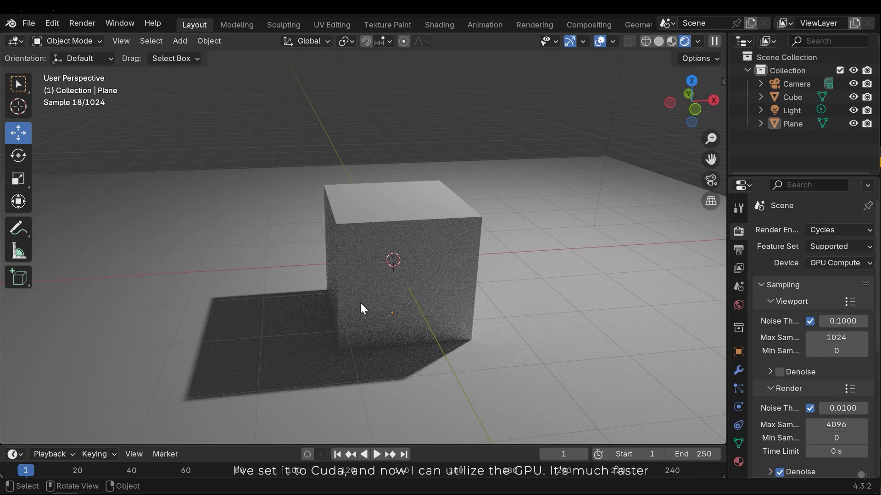
pyautogui.moveTo(568, 297); pyautogui.dragTo(515, 307, button='middle')
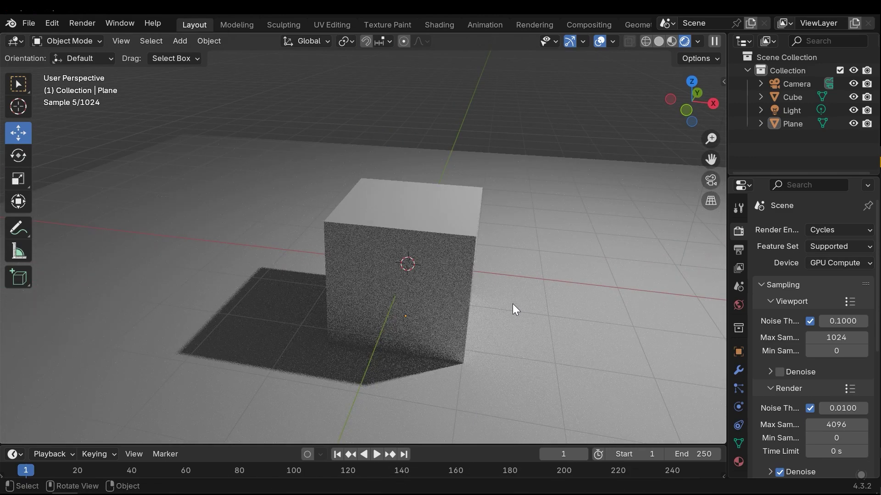
pyautogui.moveTo(360, 310); pyautogui.dragTo(490, 310, button='middle')
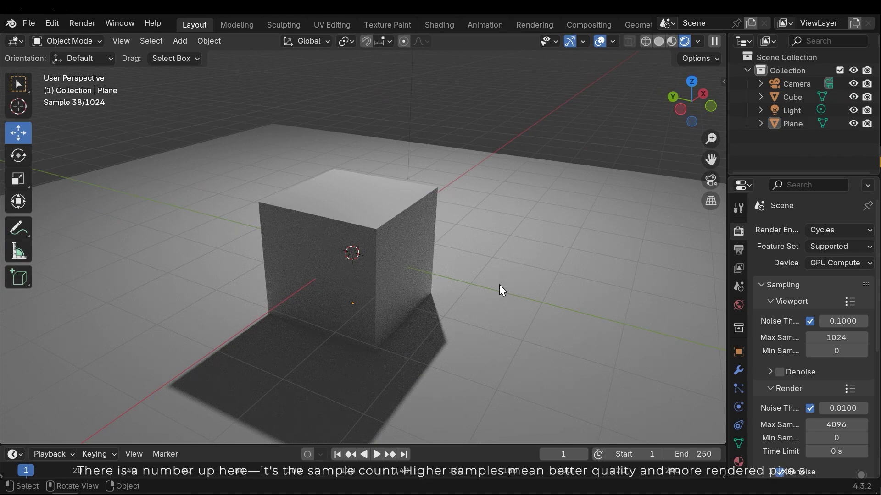
pyautogui.moveTo(326, 137); pyautogui.dragTo(116, 138, button='middle')
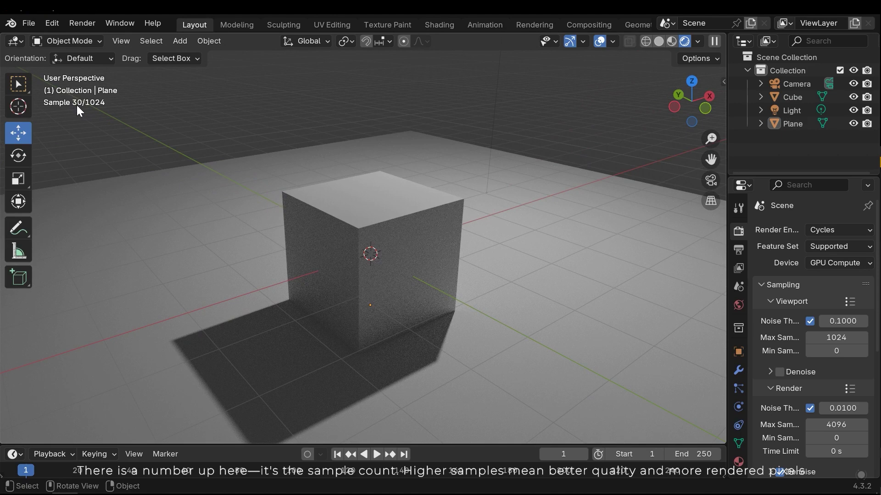
pyautogui.moveTo(96, 120); pyautogui.dragTo(99, 161, button='middle')
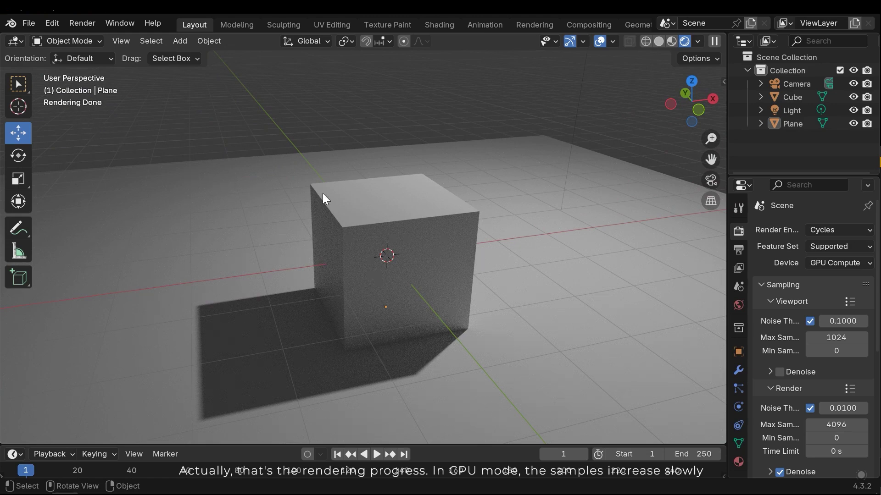
pyautogui.moveTo(226, 142); pyautogui.dragTo(80, 100, button='middle')
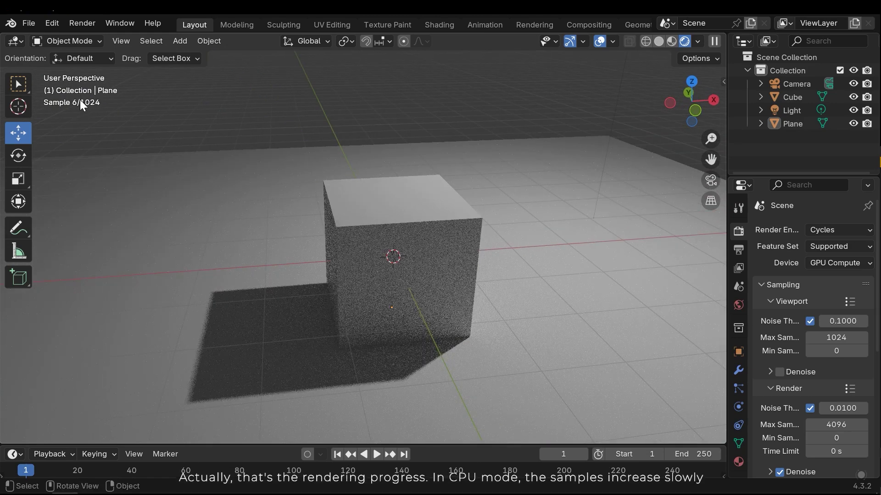
pyautogui.click(845, 265)
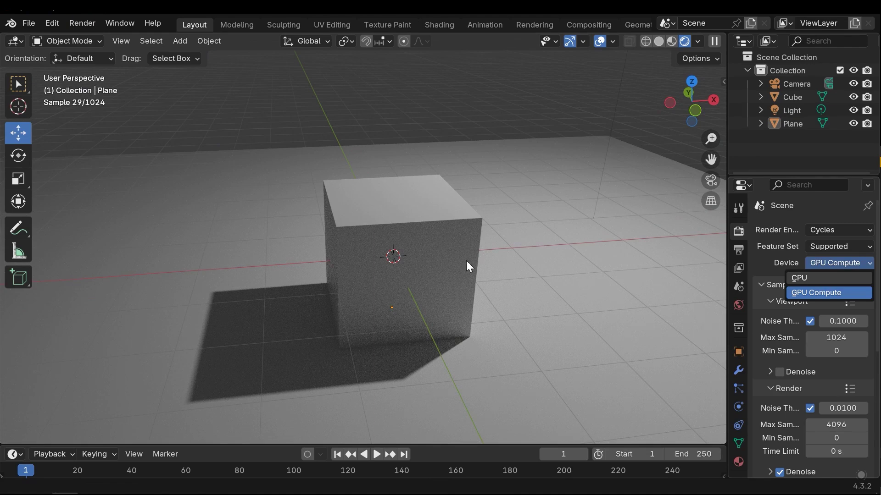
pyautogui.press('c')
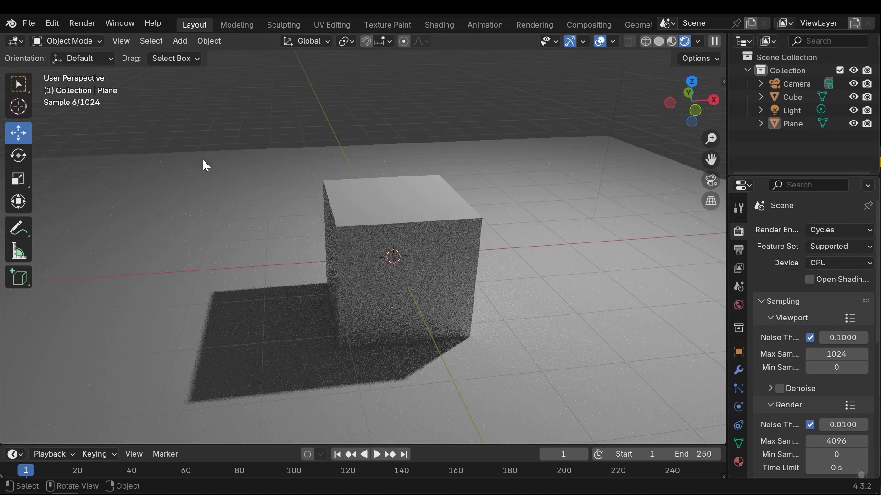
pyautogui.click(821, 263)
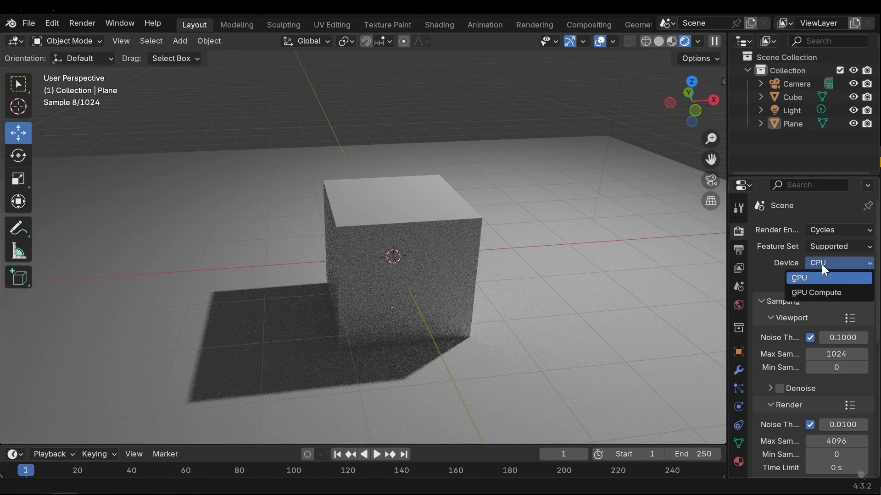
pyautogui.click(820, 292)
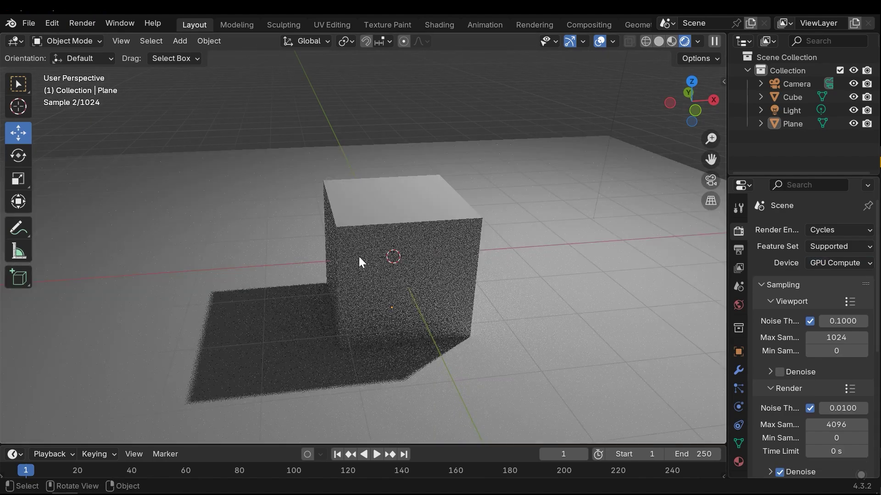
# Step: Switch the render engine from Cycles to EEVEE
pyautogui.click(821, 229)
pyautogui.click(817, 245)
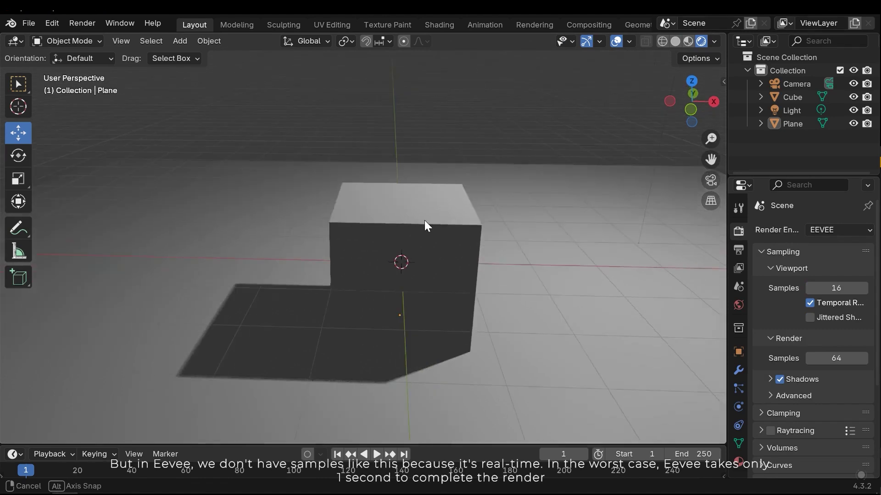
pyautogui.moveTo(475, 229); pyautogui.dragTo(333, 307, button='middle')
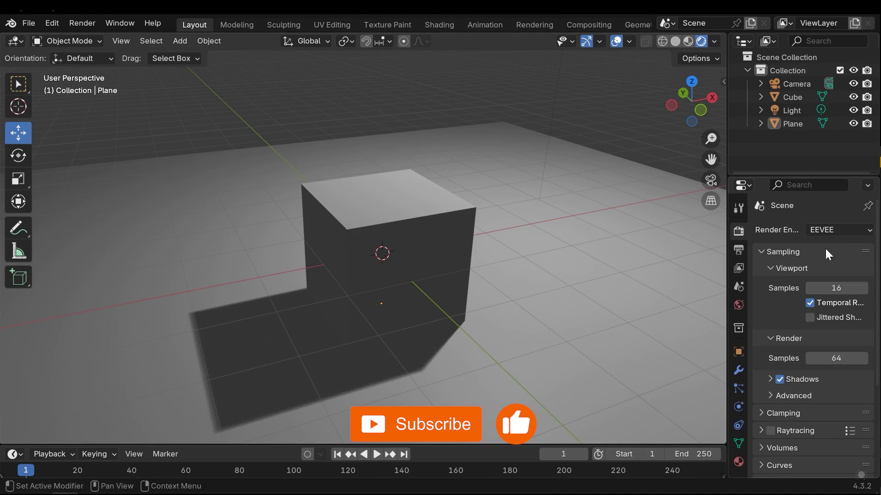
# Step: Set the render engine back to Cycles and hide the viewport overlays
pyautogui.click(835, 230)
pyautogui.click(820, 271)
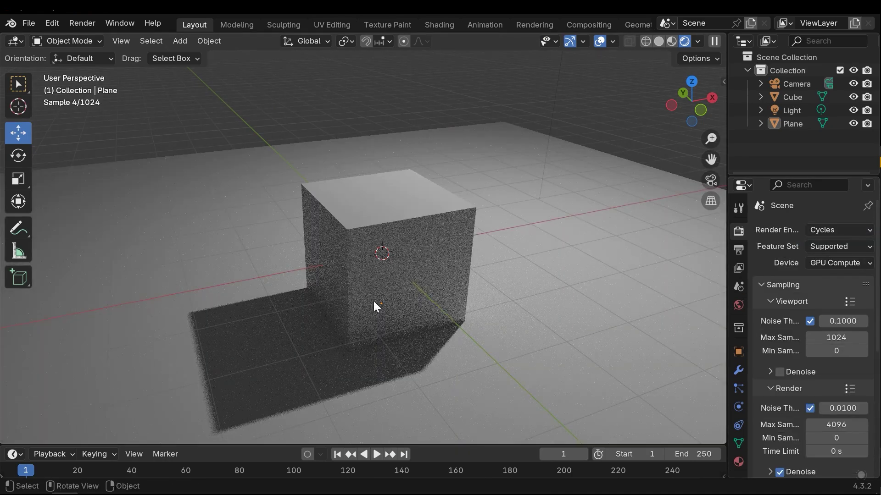
pyautogui.scroll(8, 486, 277)
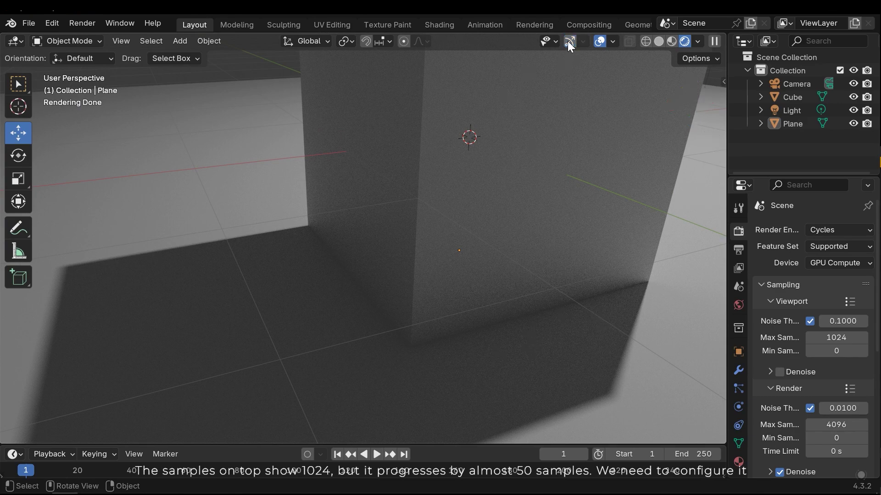
pyautogui.click(600, 43)
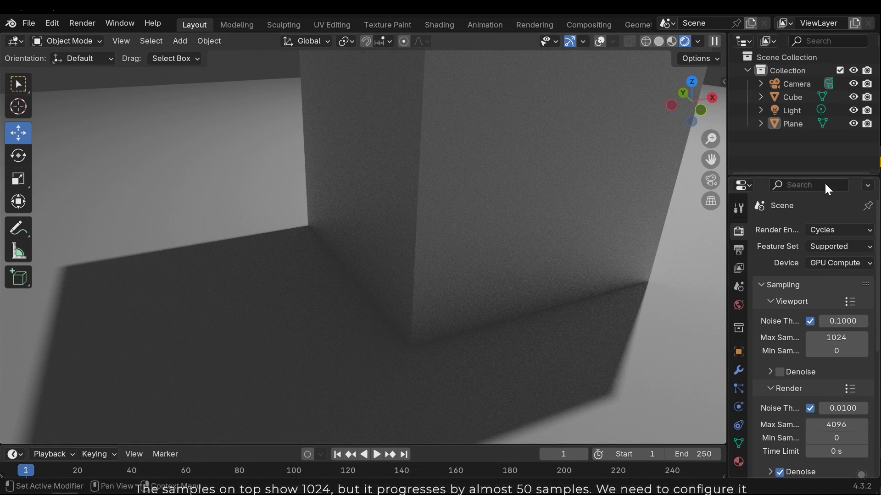
pyautogui.scroll(-2, 803, 330)
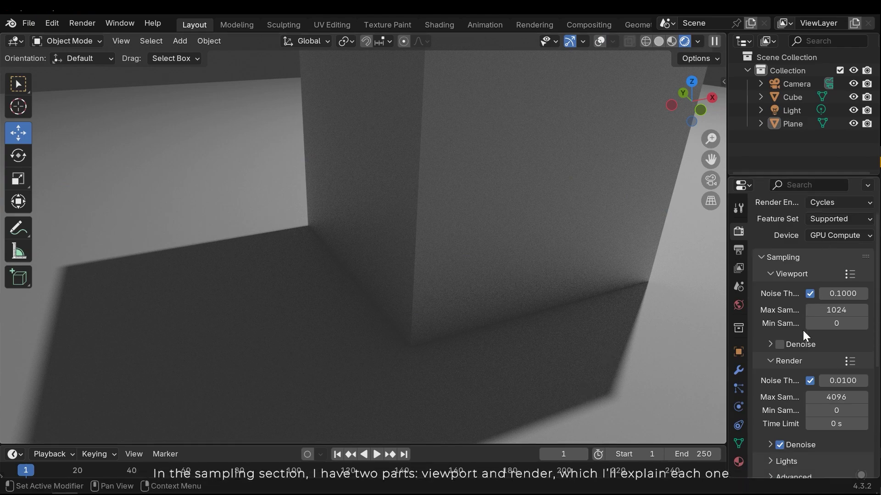
# Step: Disable the viewport noise threshold, show overlays again, and enable viewport denoising
pyautogui.click(814, 294)
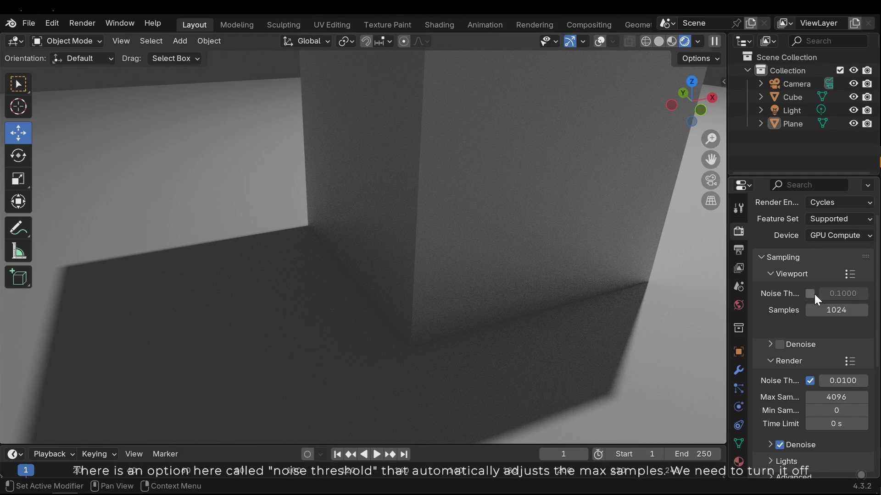
pyautogui.click(599, 41)
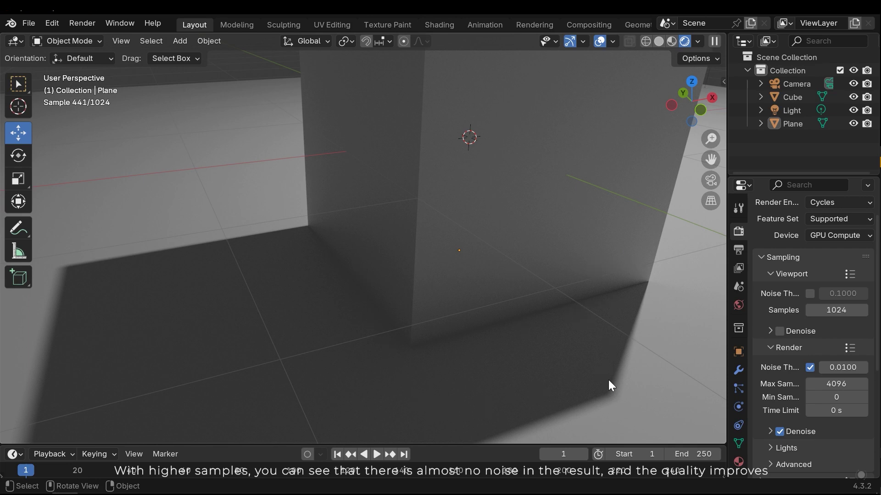
pyautogui.moveTo(615, 341); pyautogui.dragTo(618, 321, button='middle')
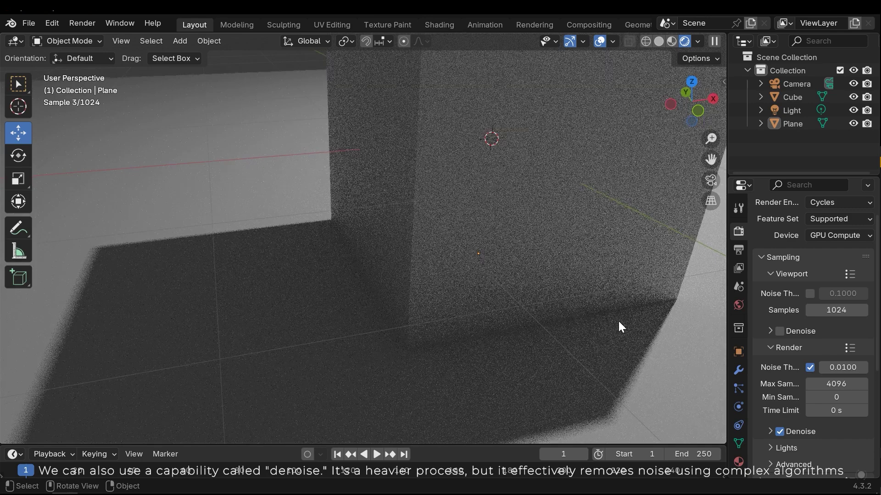
pyautogui.click(780, 331)
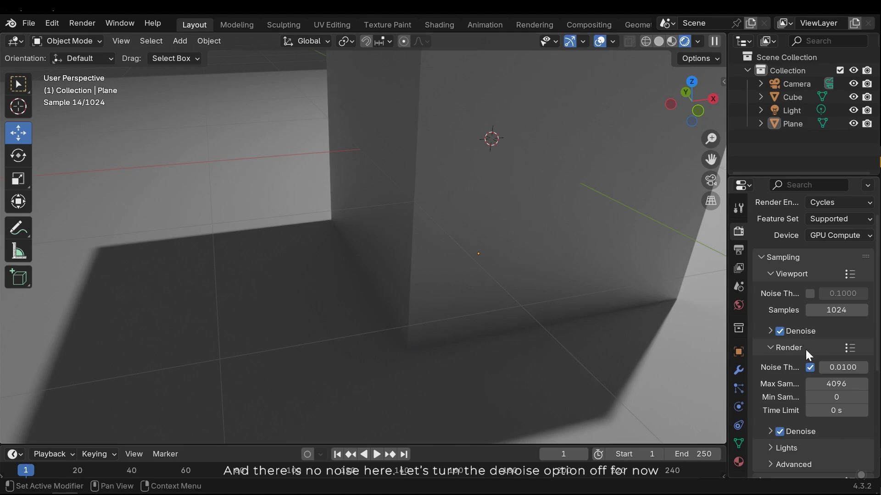
# Step: Turn off viewport denoising and the render noise threshold
pyautogui.click(780, 331)
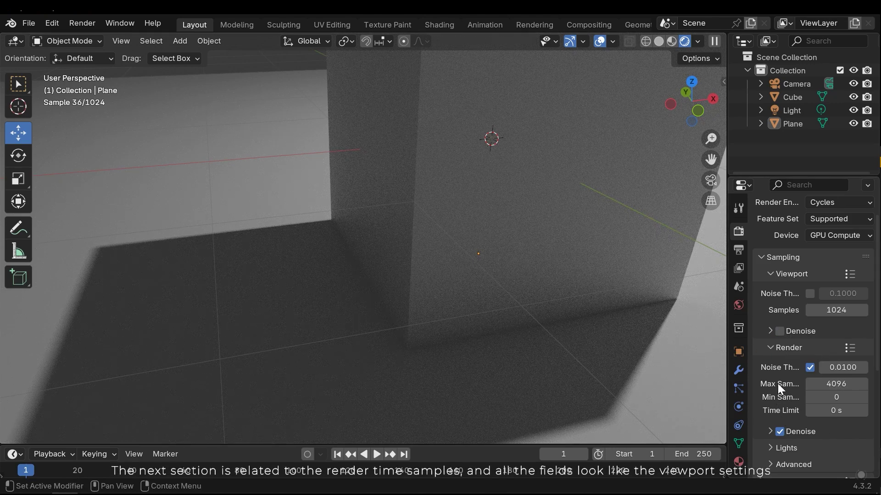
pyautogui.scroll(-2, 850, 353)
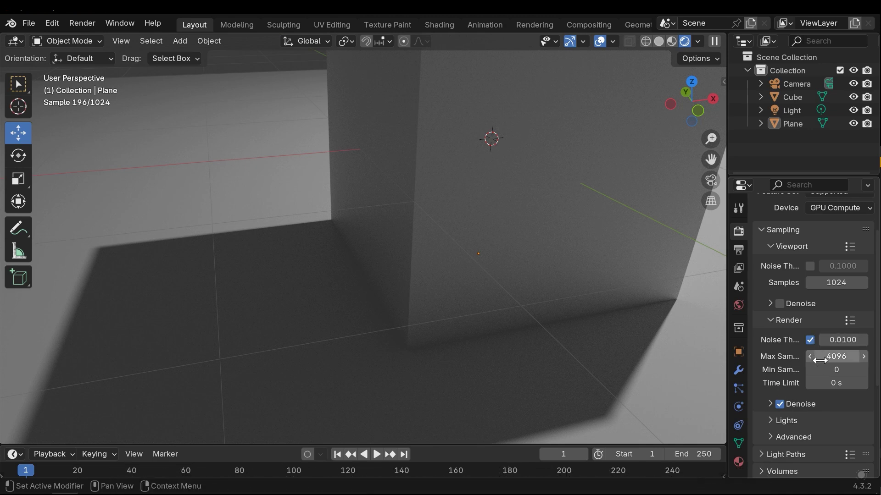
pyautogui.click(82, 23)
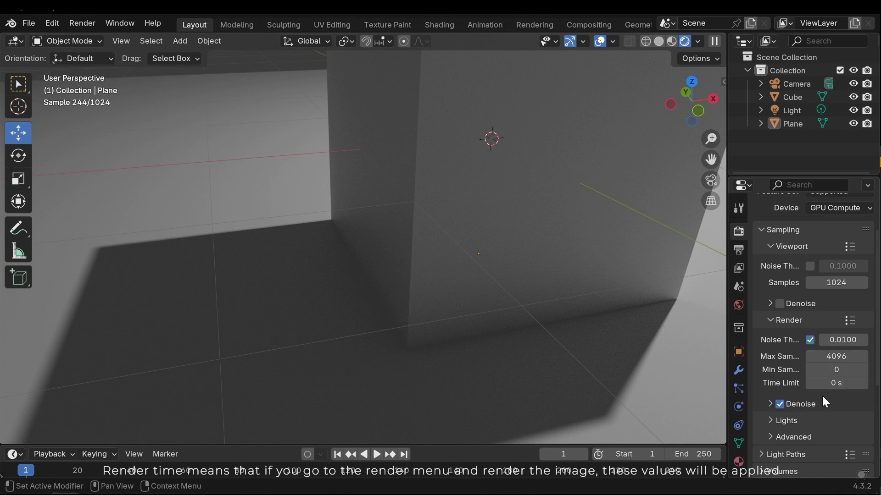
pyautogui.click(810, 340)
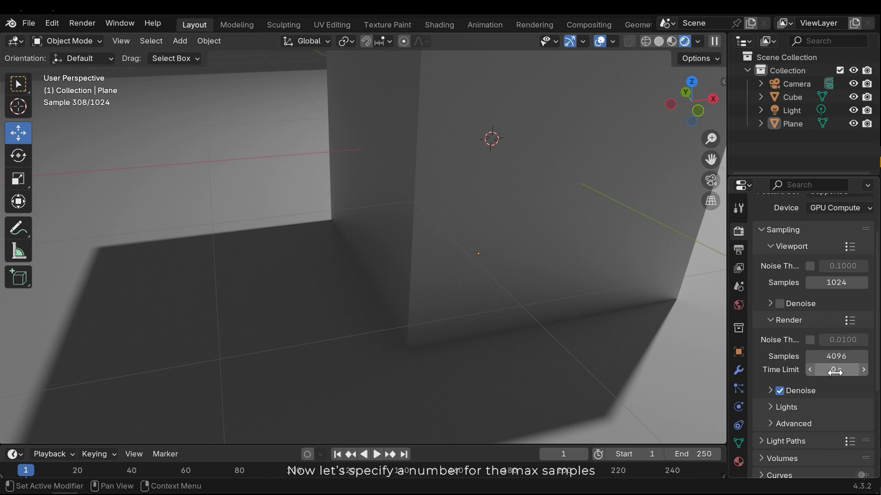
# Step: Set the final render samples to 300
pyautogui.click(834, 357)
pyautogui.write('300')
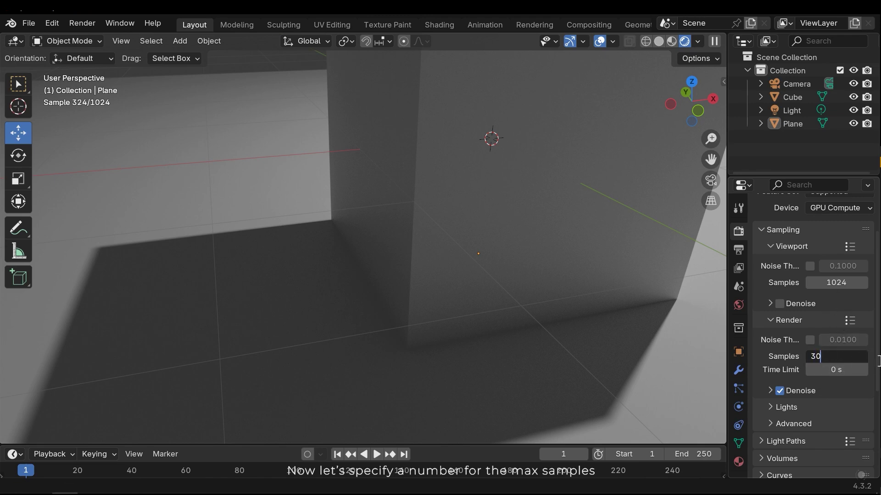
pyautogui.press('Return')
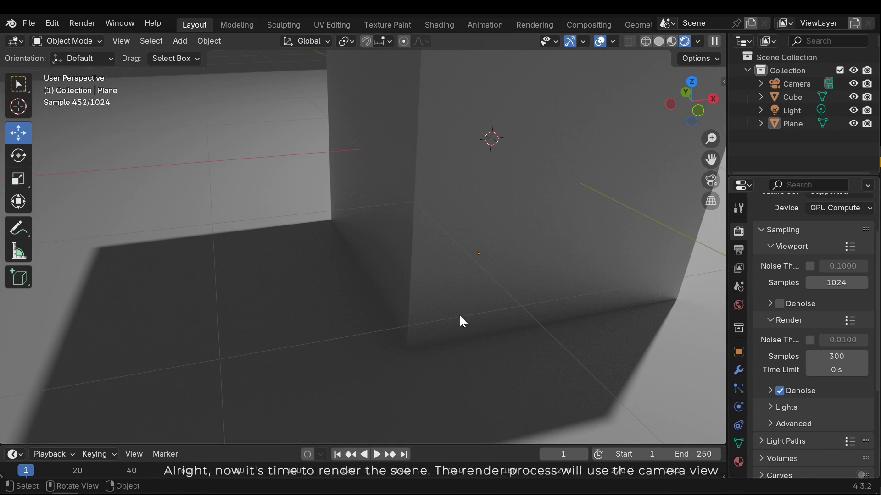
# Step: Preview the scene through the camera view, then orbit back out around the cube
pyautogui.scroll(-8, 468, 275)
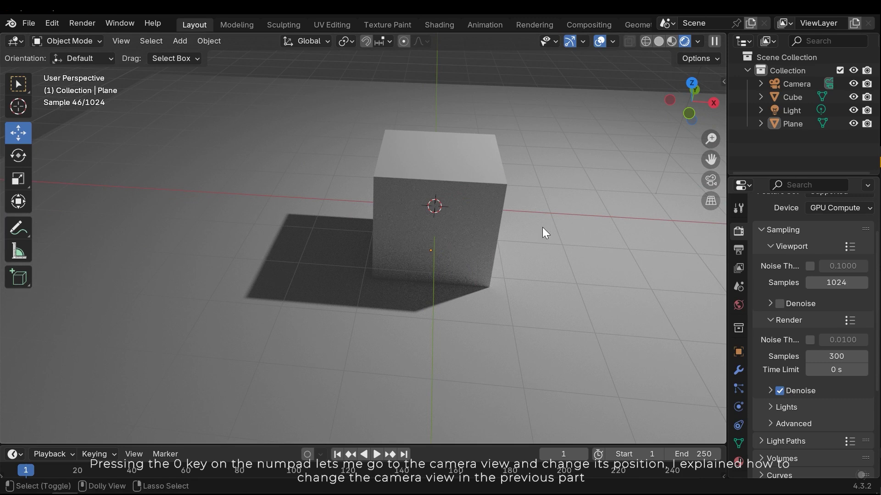
pyautogui.press('KP_0')
pyautogui.scroll(4, 543, 270)
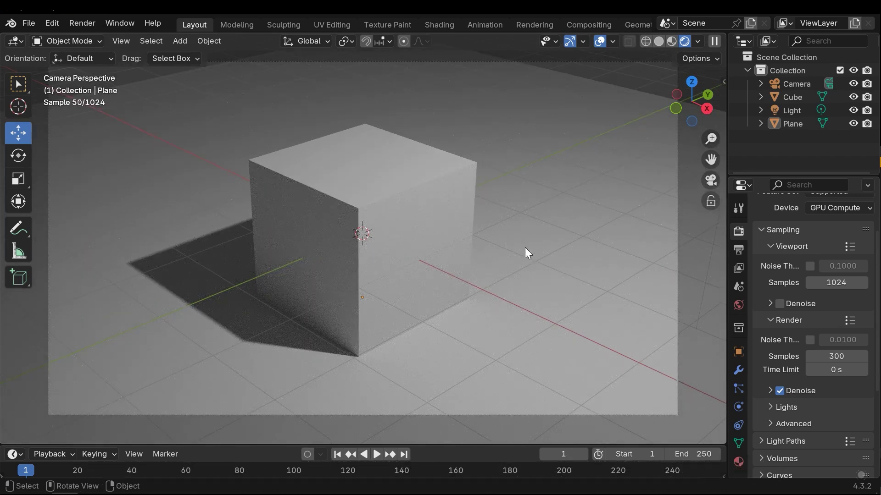
pyautogui.moveTo(543, 202); pyautogui.dragTo(403, 244, button='middle')
# Step: Switch the viewport to solid shading, render the final camera image, and zoom to see it whole
pyautogui.press('z')
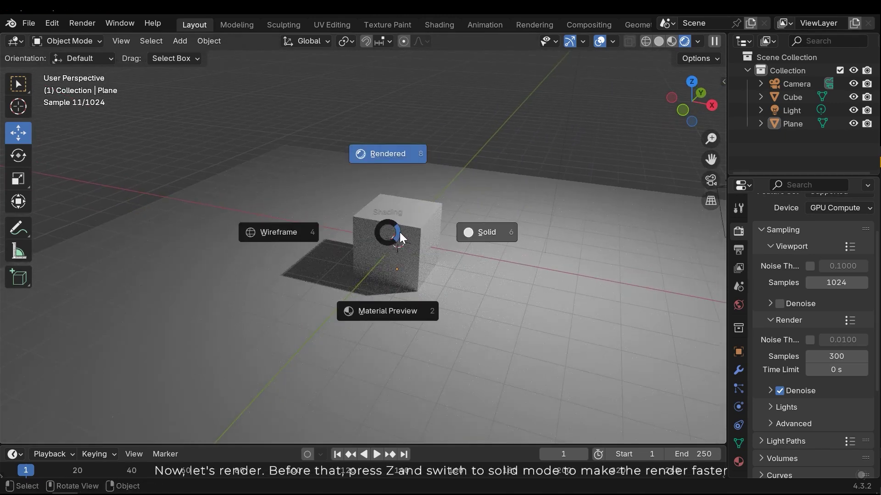
pyautogui.click(474, 236)
pyautogui.click(80, 24)
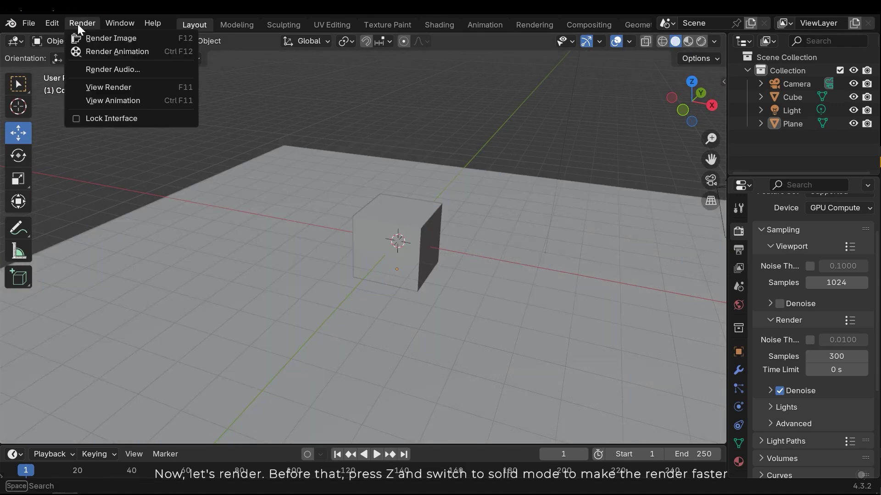
pyautogui.click(133, 38)
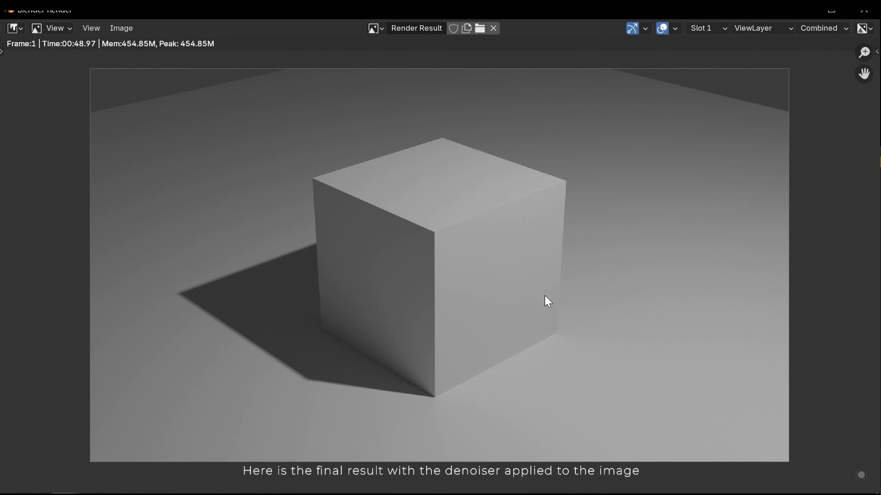
pyautogui.scroll(6, 411, 409)
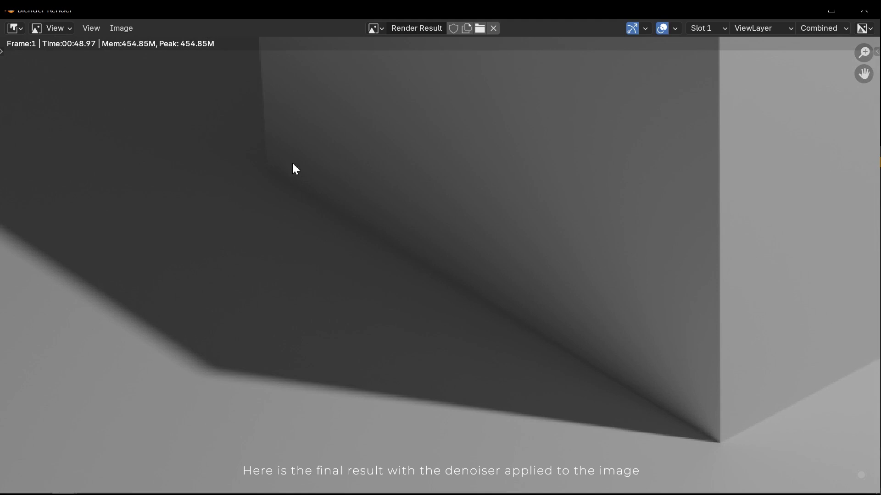
pyautogui.scroll(-8, 299, 147)
pyautogui.scroll(1, 496, 177)
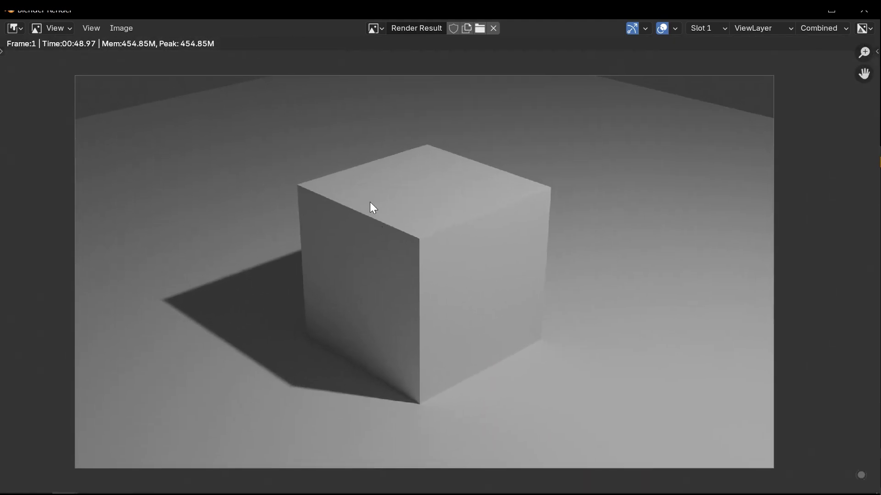
# Step: Save the render as a PNG image named Render.png in the BlenderBeginner folder
pyautogui.click(121, 29)
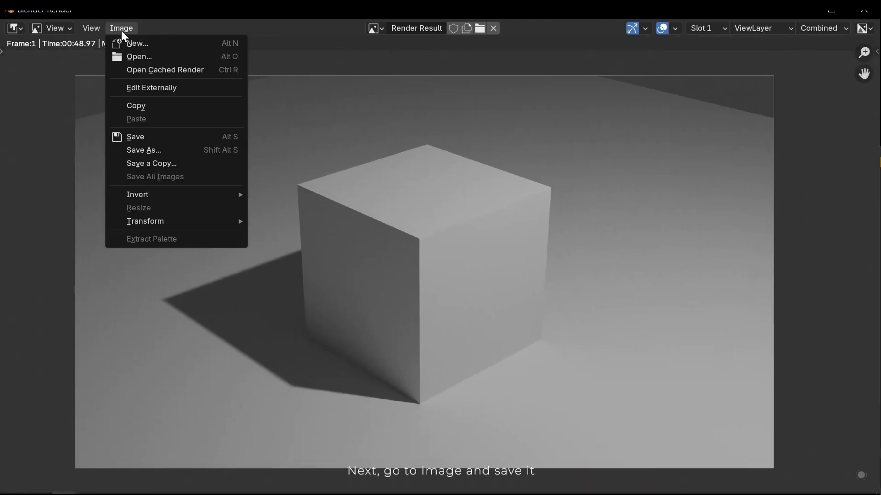
pyautogui.click(158, 150)
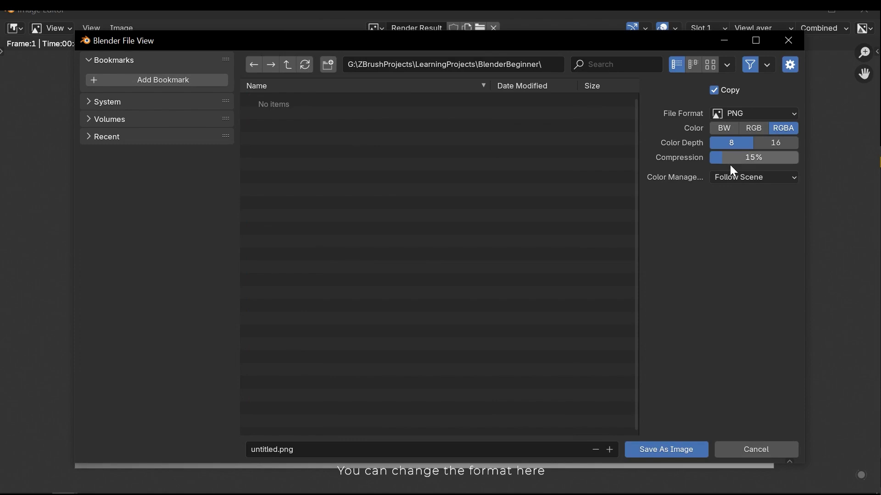
pyautogui.click(739, 113)
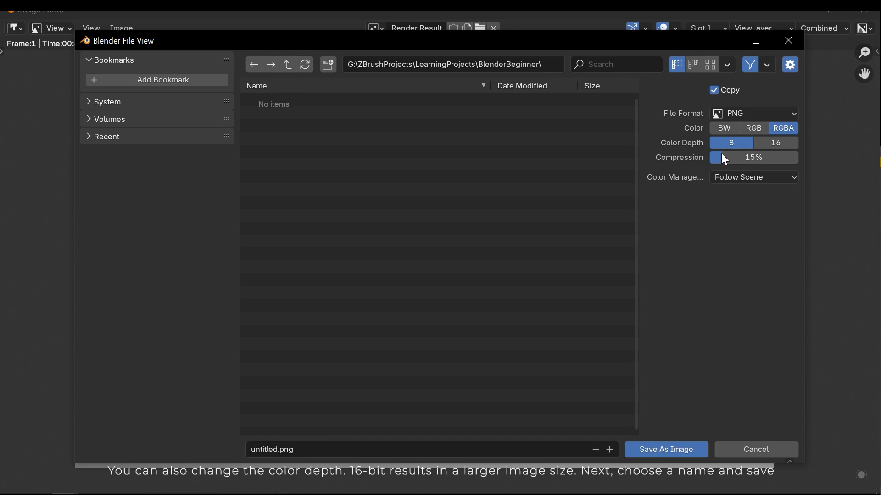
pyautogui.click(339, 448)
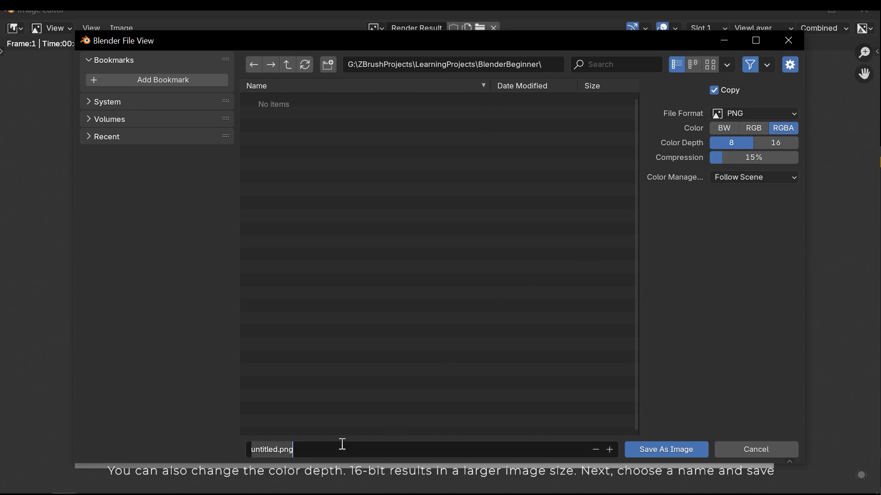
pyautogui.write('Render')
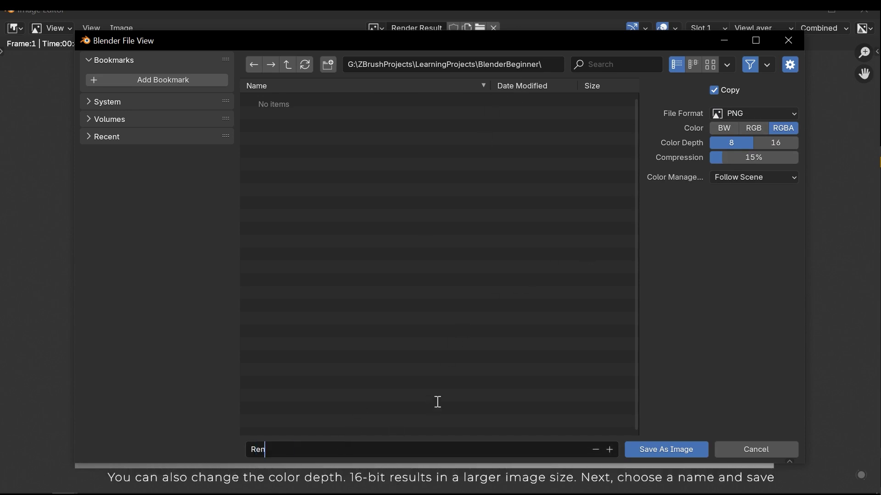
pyautogui.press('Return')
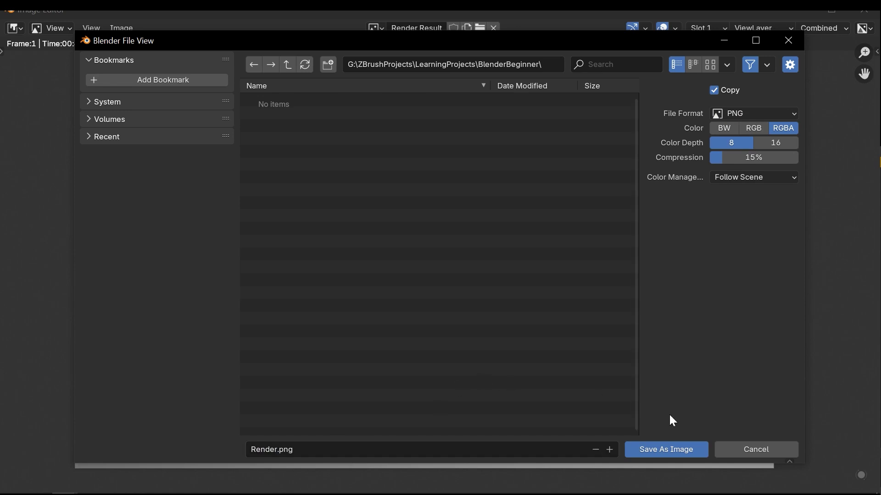
pyautogui.click(654, 451)
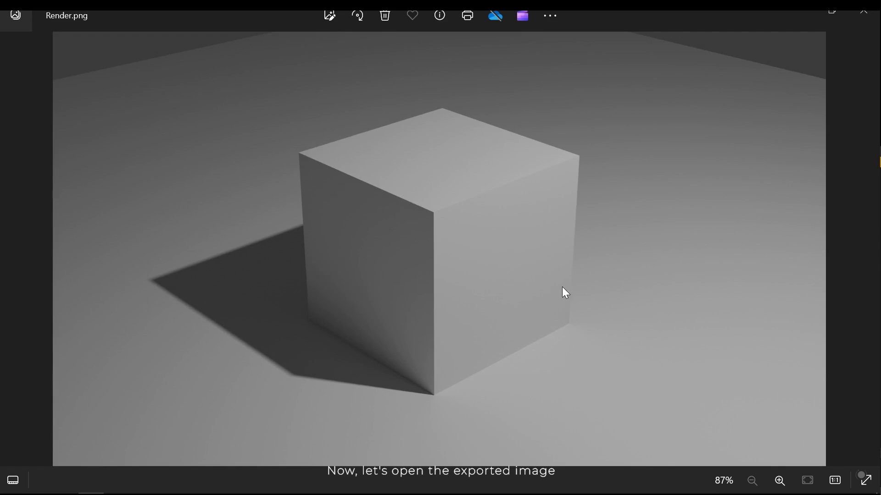
pyautogui.scroll(3, 568, 281)
pyautogui.scroll(-3, 550, 252)
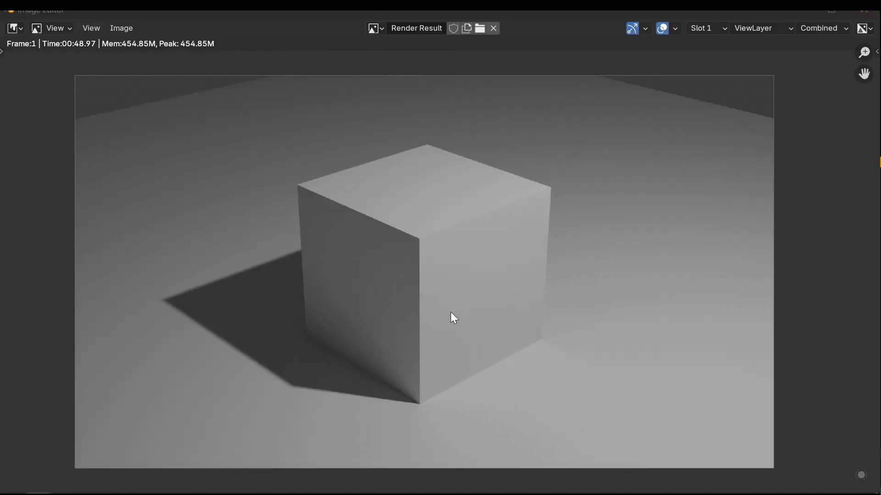
# Step: Close the render window and orbit the view to bring the camera into sight
pyautogui.click(864, 9)
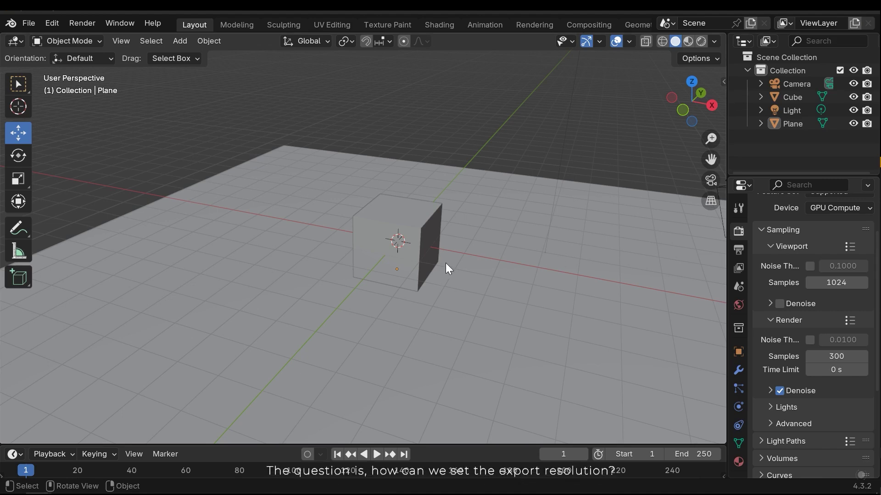
pyautogui.moveTo(445, 262); pyautogui.dragTo(351, 259, button='middle')
pyautogui.scroll(3, 798, 304)
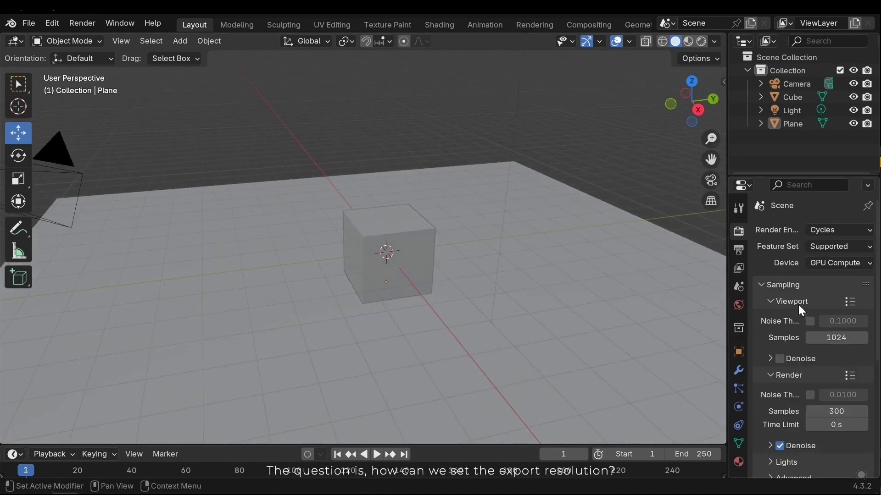
# Step: In Output Properties, try 51% resolution, then restore 1920 × 1080 at 100%
pyautogui.click(737, 250)
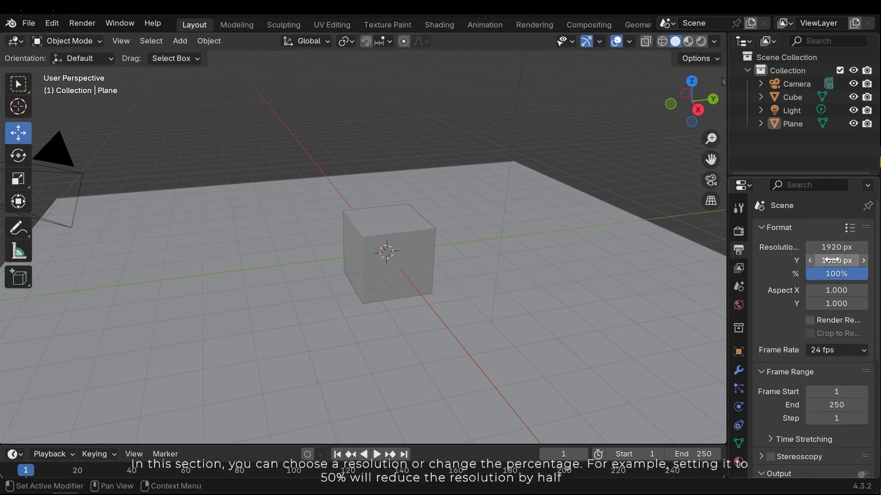
pyautogui.moveTo(844, 276); pyautogui.dragTo(838, 275)
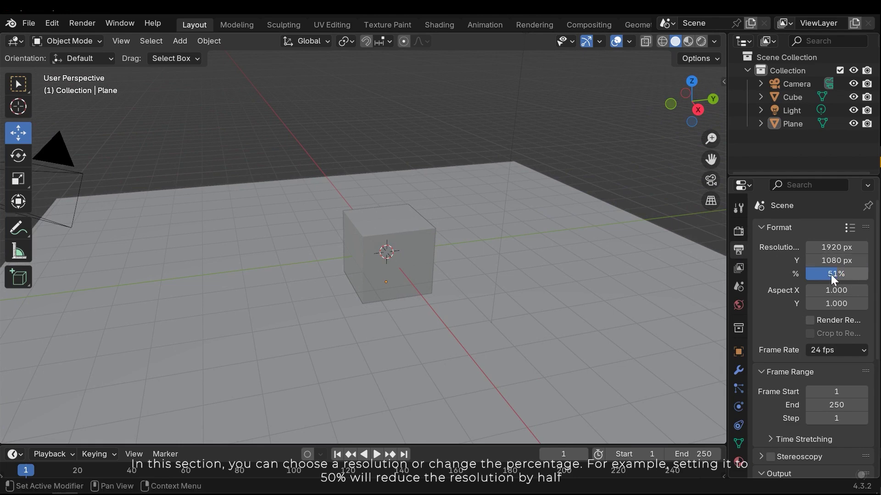
pyautogui.hotkey('ctrl', 'z')
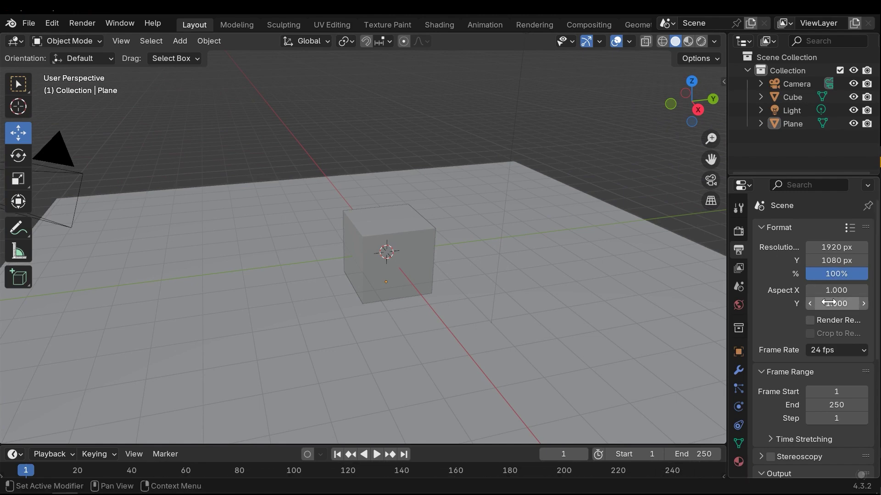
# Step: Paste the BlenderBeginner project folder path as the render output path
pyautogui.scroll(-8, 837, 290)
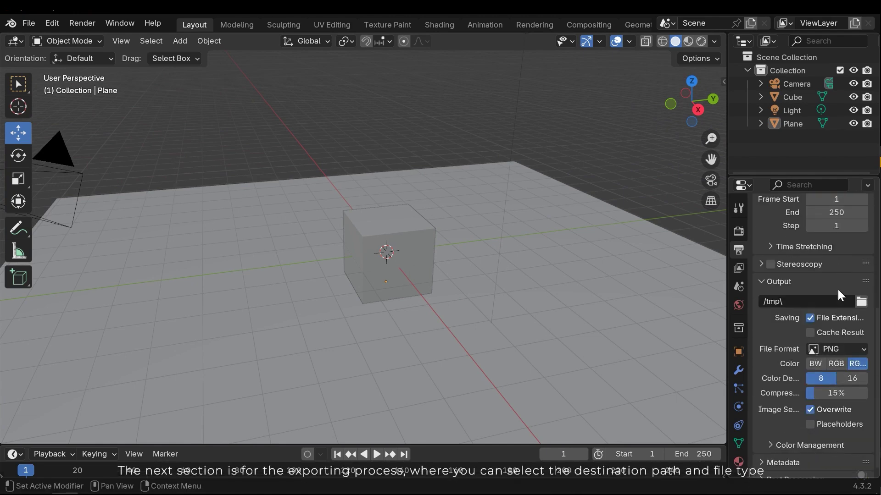
pyautogui.scroll(-1, 807, 284)
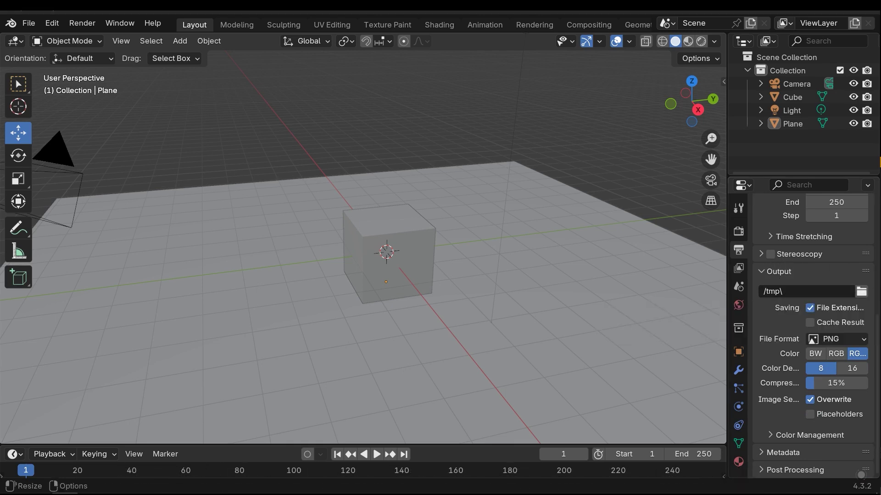
pyautogui.click(824, 291)
pyautogui.hotkey('ctrl', 'v')
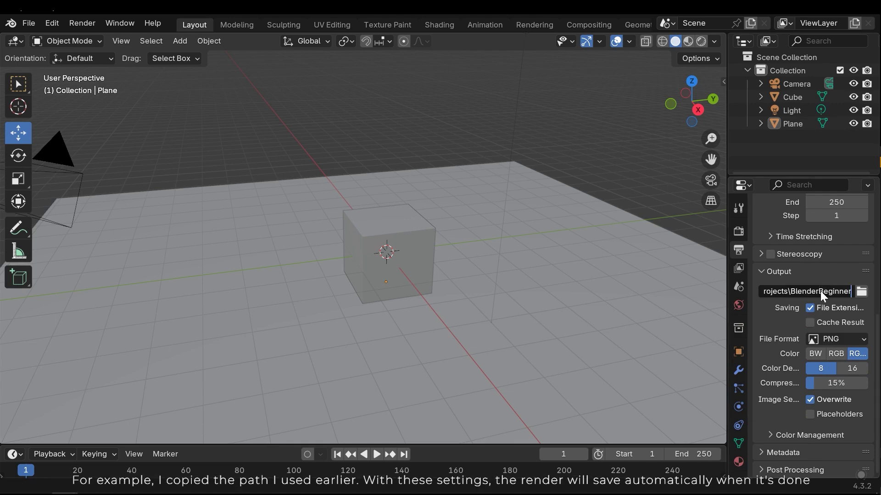
pyautogui.press('Return')
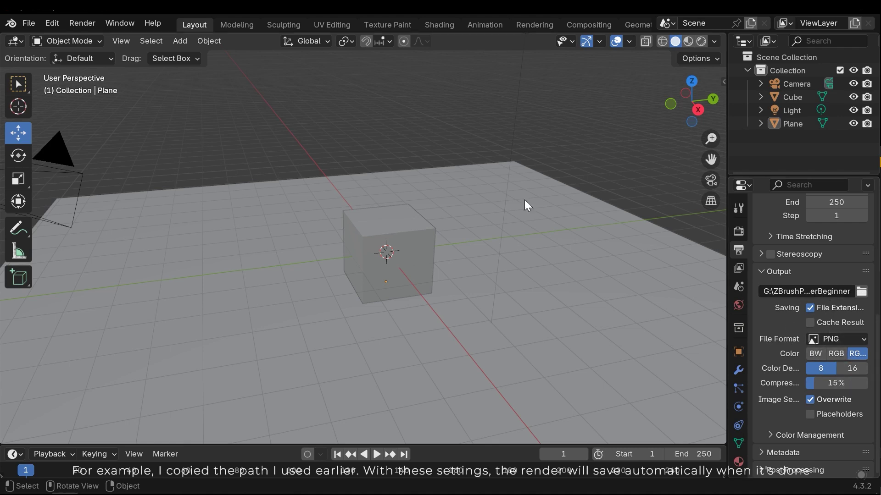
pyautogui.click(83, 23)
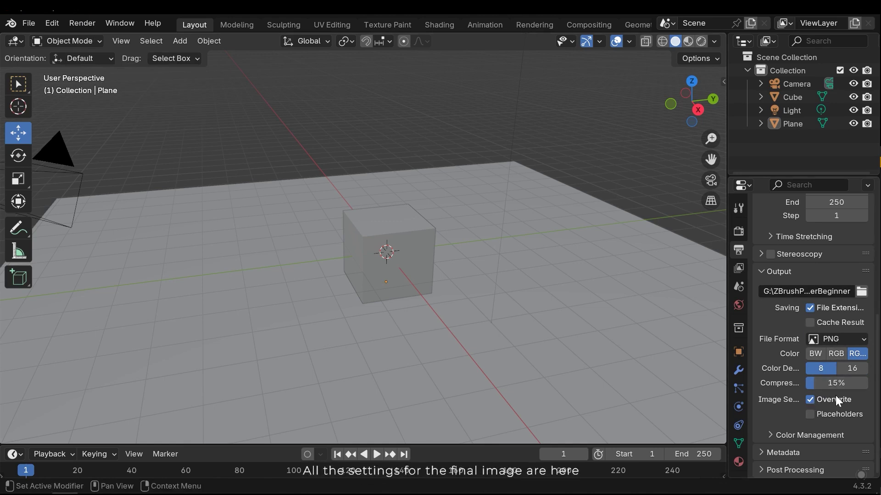
pyautogui.scroll(10, 835, 396)
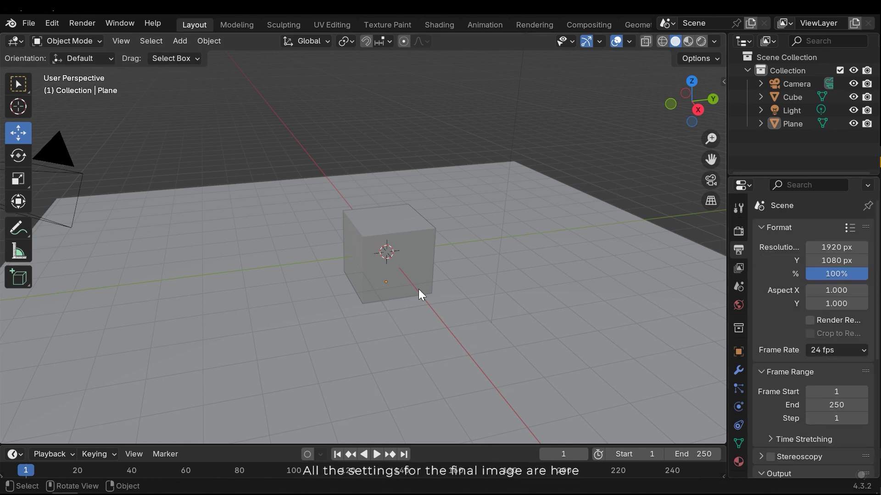
# Step: Show Render Properties, switch the viewport to Rendered shading, and zoom toward the cube
pyautogui.click(737, 232)
pyautogui.press('z')
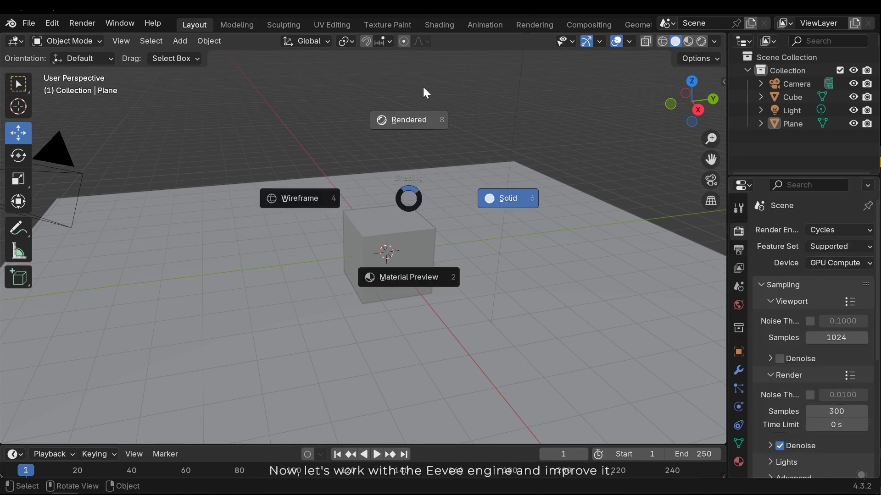
pyautogui.click(420, 87)
pyautogui.moveTo(422, 142)
pyautogui.mouseDown(button='middle')
pyautogui.moveTo(444, 243)
pyautogui.moveTo(538, 224)
pyautogui.moveTo(519, 210)
pyautogui.moveTo(481, 233)
pyautogui.mouseUp(button='middle')
pyautogui.scroll(3, 487, 220)
pyautogui.scroll(2, 487, 224)
pyautogui.scroll(2, 488, 223)
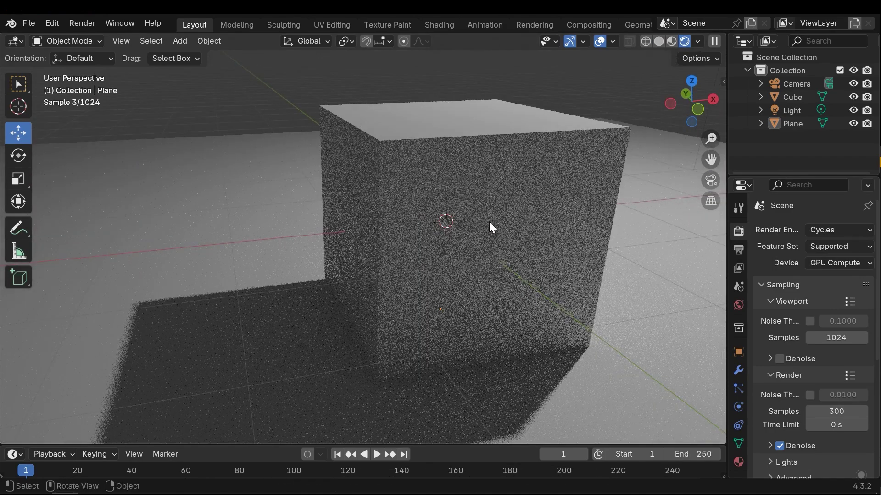
# Step: Switch the render engine from Cycles to EEVEE and orbit to view the cube's shadow
pyautogui.click(837, 230)
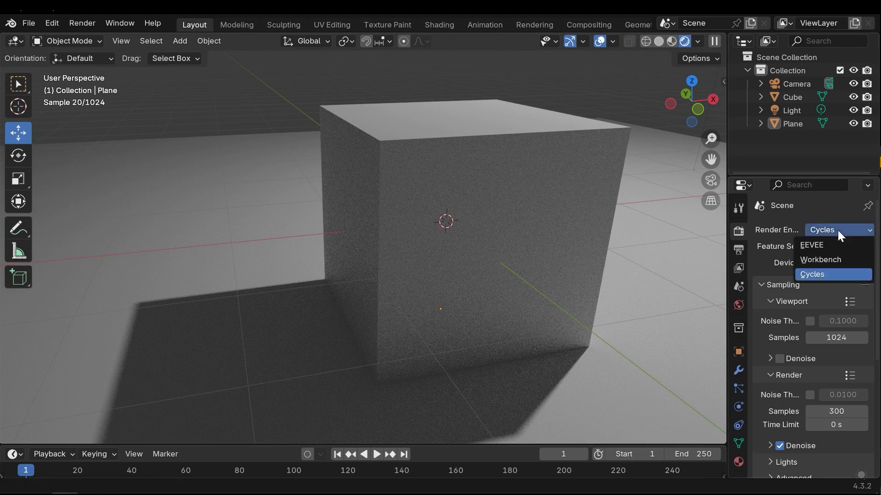
pyautogui.click(801, 246)
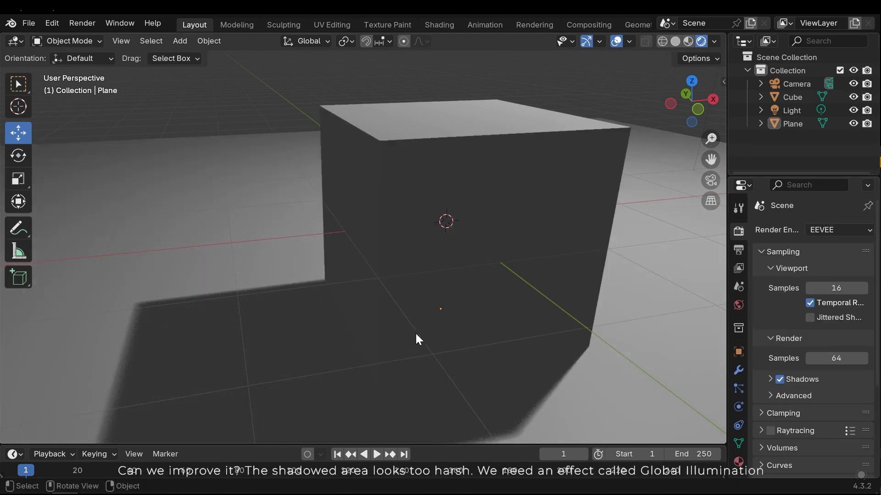
pyautogui.scroll(-4, 479, 272)
pyautogui.moveTo(480, 207); pyautogui.dragTo(463, 222, button='middle')
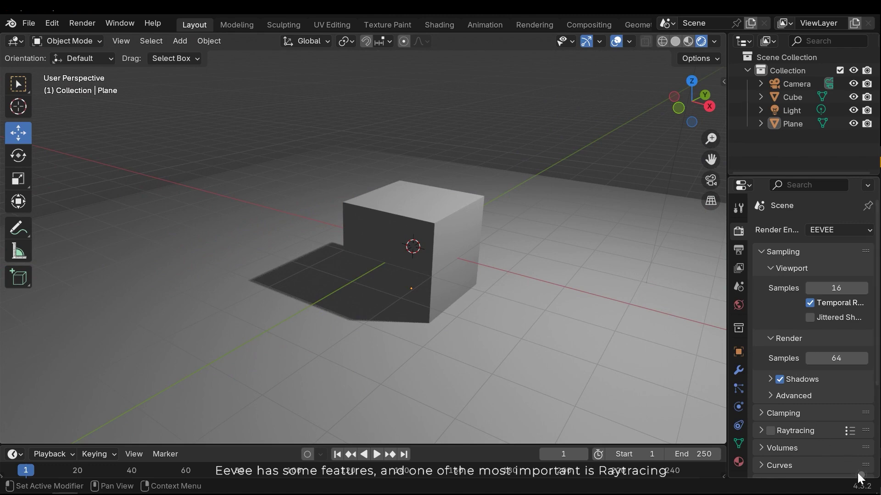
pyautogui.scroll(-5, 837, 320)
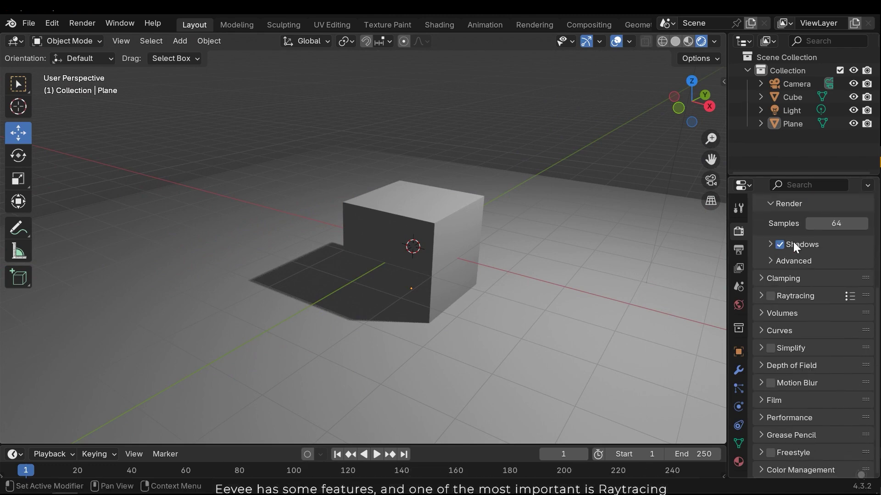
# Step: Enable EEVEE raytracing, toggling it off and on to compare the cube's shadowed corner
pyautogui.click(772, 300)
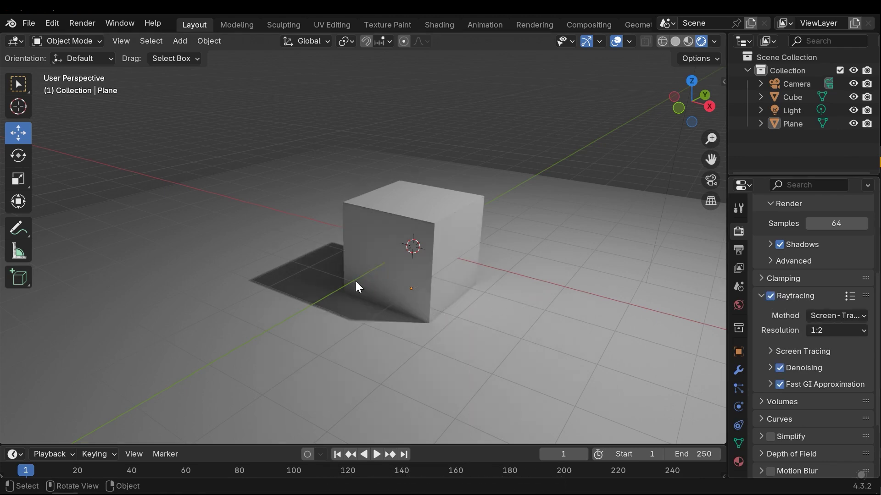
pyautogui.click(770, 296)
pyautogui.click(769, 296)
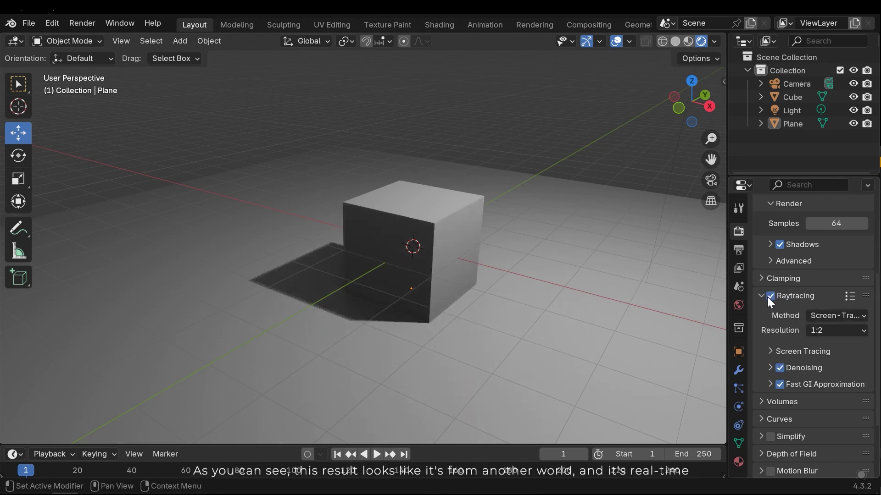
pyautogui.moveTo(421, 317); pyautogui.dragTo(435, 244, button='middle')
pyautogui.scroll(5, 458, 316)
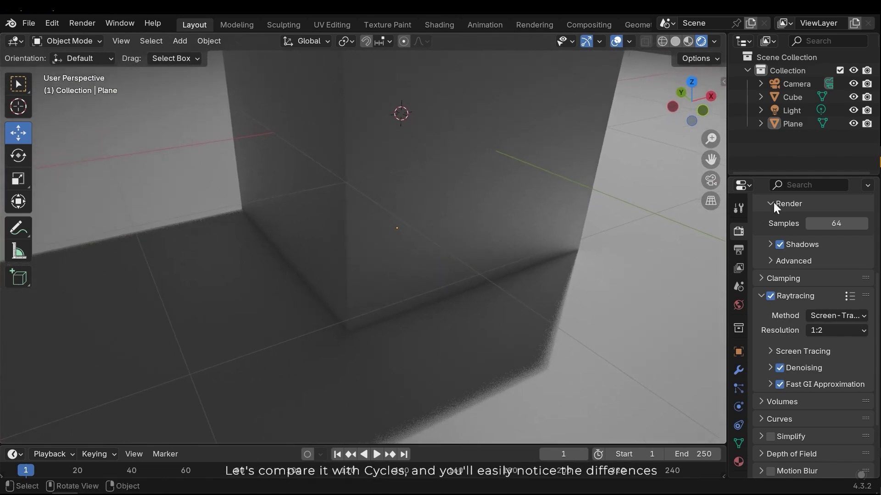
pyautogui.scroll(5, 820, 244)
# Step: Switch the render engine to Cycles to compare the shadow look
pyautogui.click(817, 233)
pyautogui.click(817, 272)
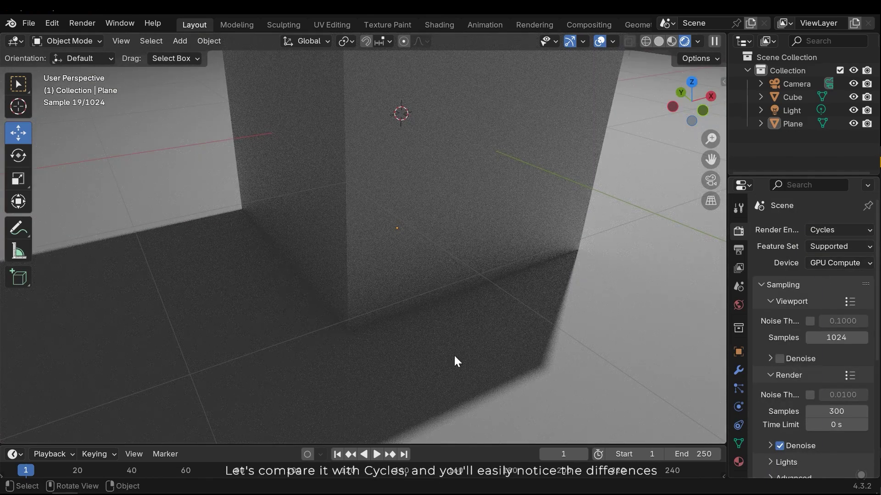
pyautogui.click(838, 232)
# Step: Switch back to EEVEE and scroll down to the Raytracing settings
pyautogui.press('e')
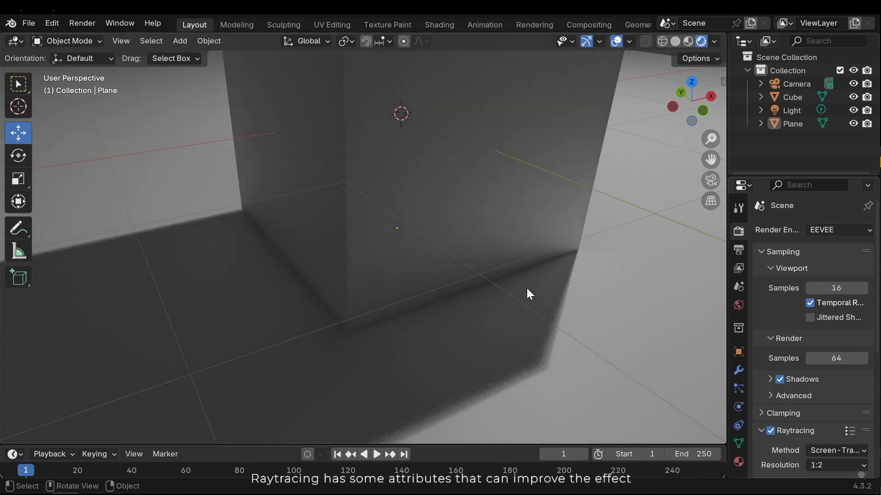
pyautogui.scroll(-3, 829, 338)
pyautogui.scroll(-3, 830, 339)
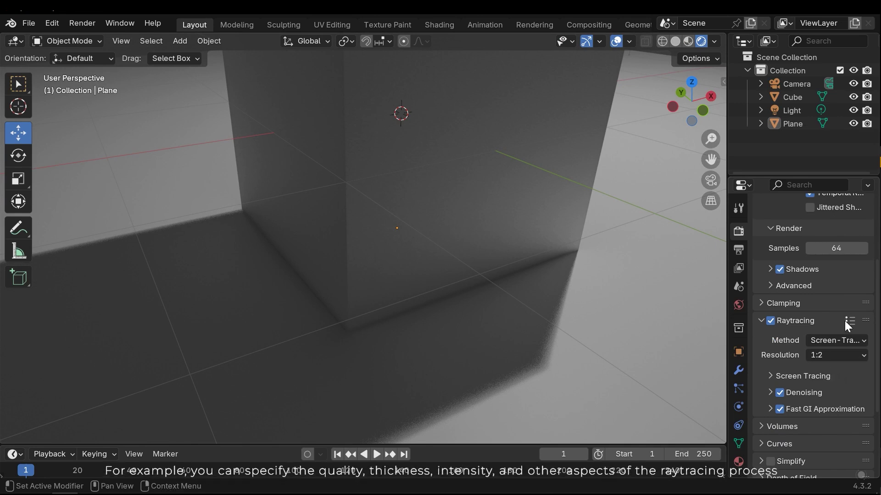
pyautogui.scroll(-3, 849, 315)
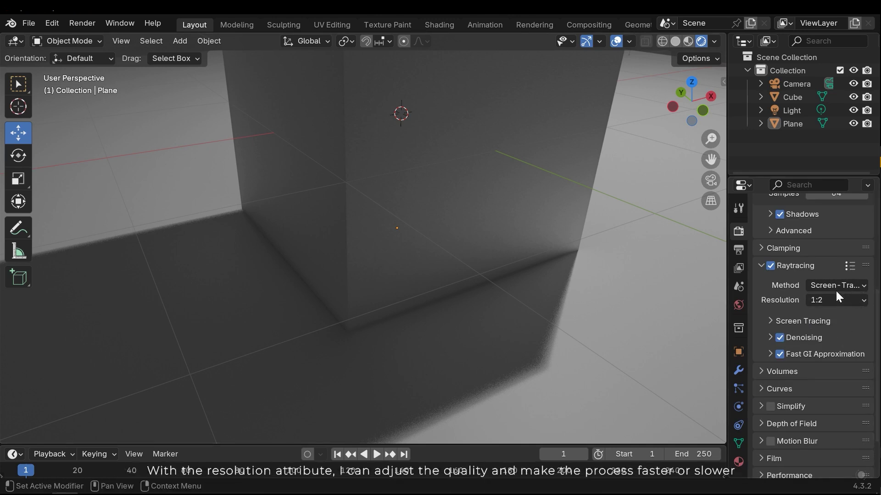
# Step: Set raytracing resolution to 1:1 after testing 1:16, then collapse the Raytracing panel
pyautogui.click(814, 302)
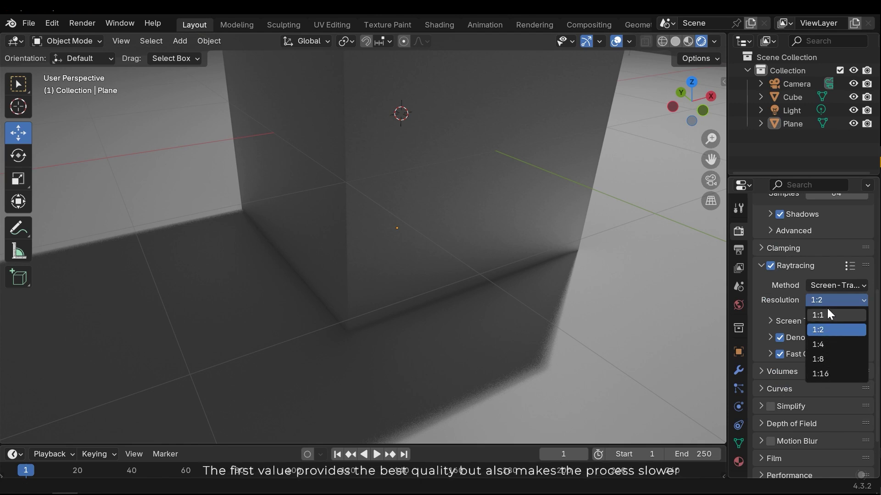
pyautogui.click(815, 314)
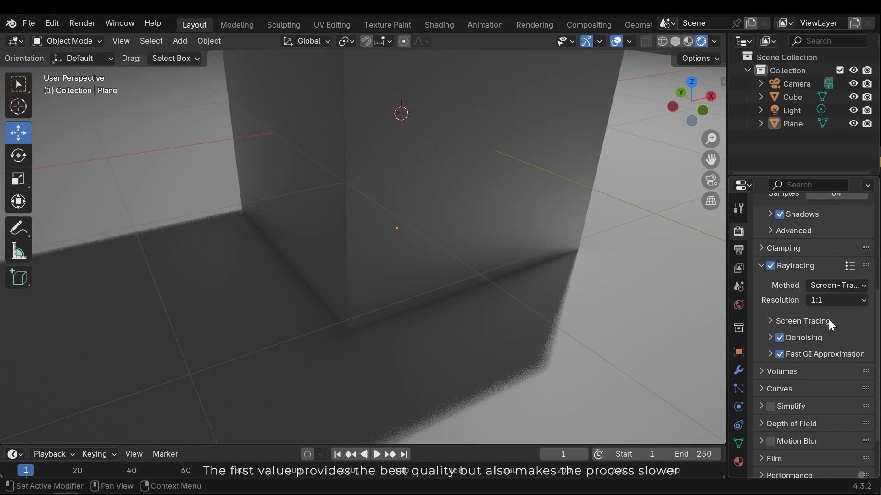
pyautogui.click(825, 302)
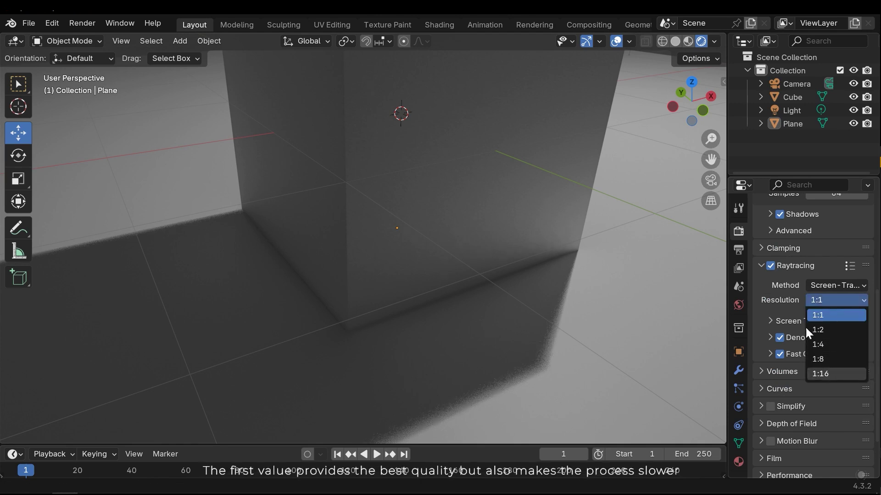
pyautogui.press('Return')
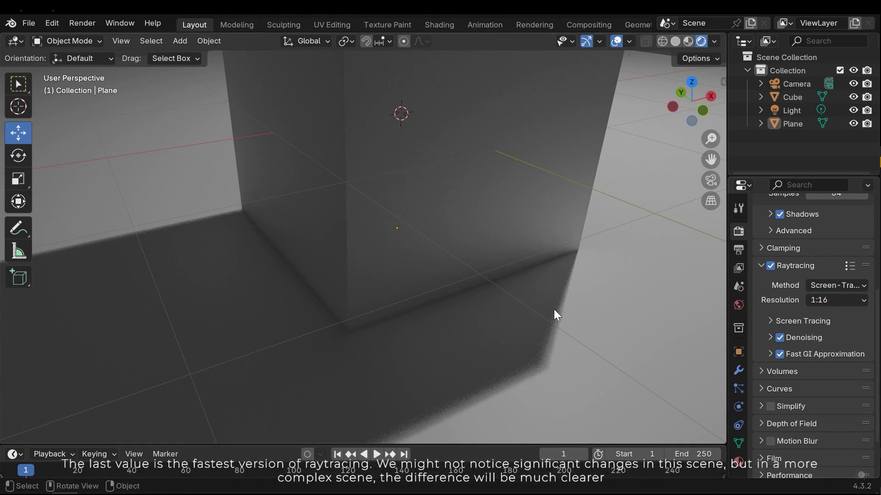
pyautogui.moveTo(554, 310); pyautogui.dragTo(646, 306, button='middle')
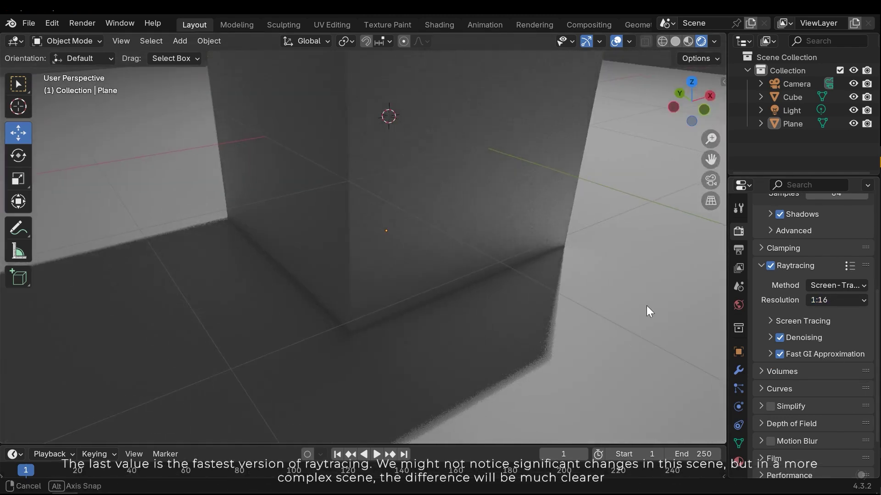
pyautogui.click(836, 300)
pyautogui.click(831, 315)
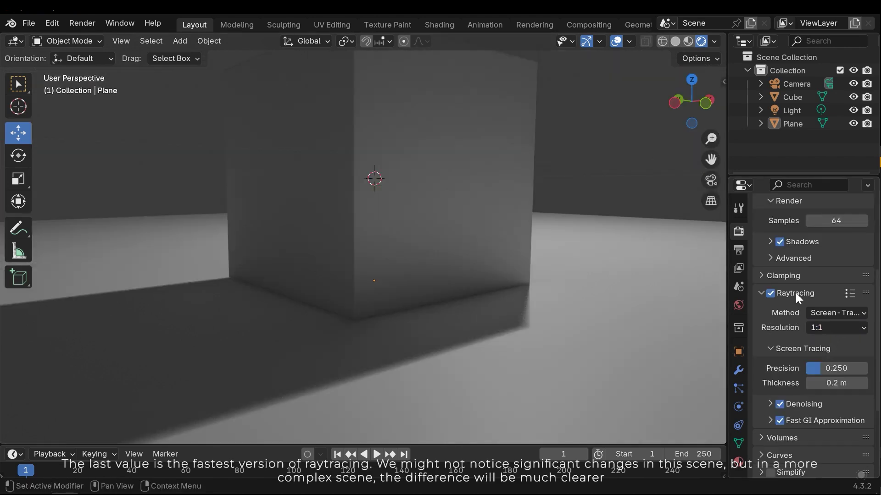
pyautogui.click(795, 294)
pyautogui.moveTo(504, 342); pyautogui.dragTo(526, 350, button='middle')
# Step: Set EEVEE viewport samples to 64, comparing against 16 with undo and redo
pyautogui.scroll(6, 804, 357)
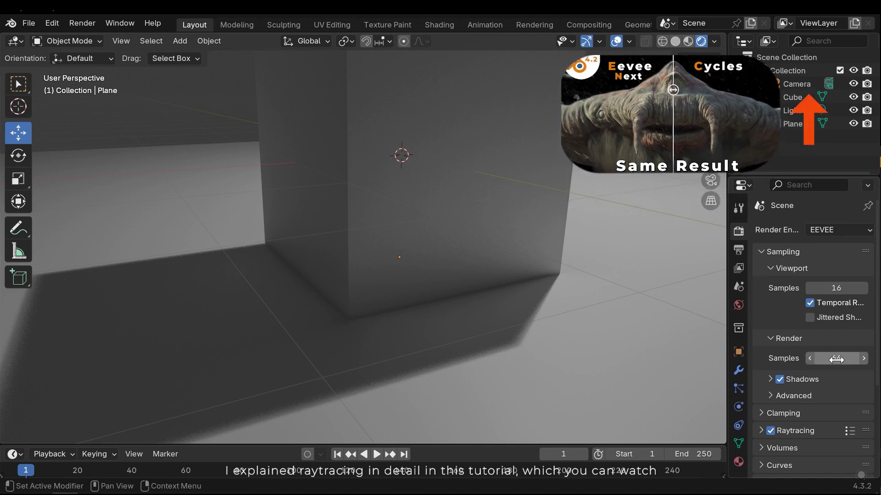
pyautogui.moveTo(832, 288)
pyautogui.mouseDown()
pyautogui.moveTo(872, 288)
pyautogui.moveTo(832, 287)
pyautogui.mouseUp()
pyautogui.hotkey('ctrl', 'z')
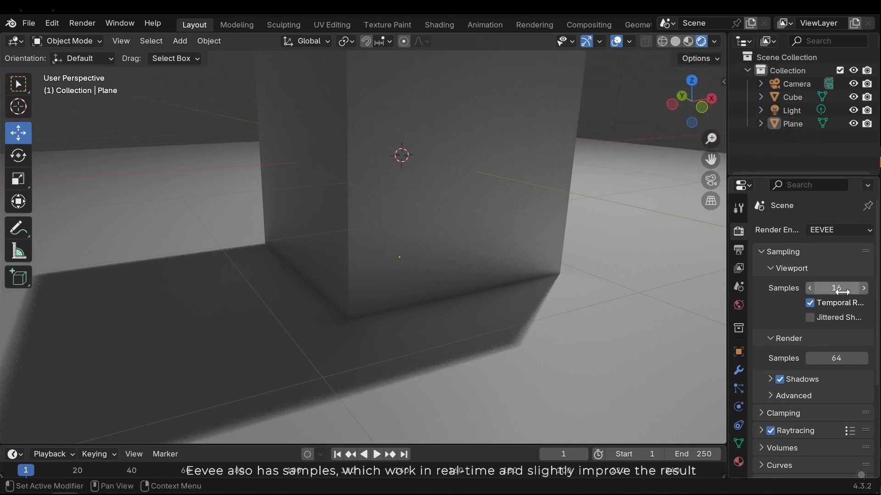
pyautogui.click(847, 288)
pyautogui.write('64')
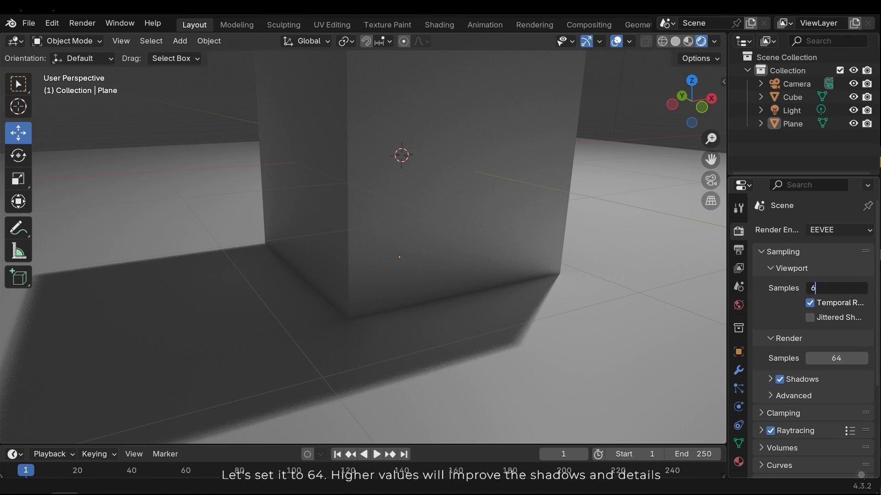
pyautogui.press('Return')
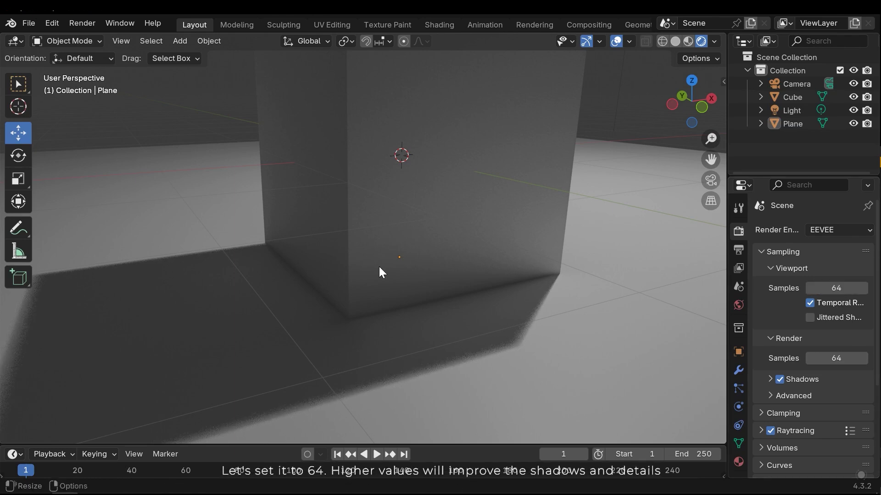
pyautogui.hotkey('ctrl', 'z')
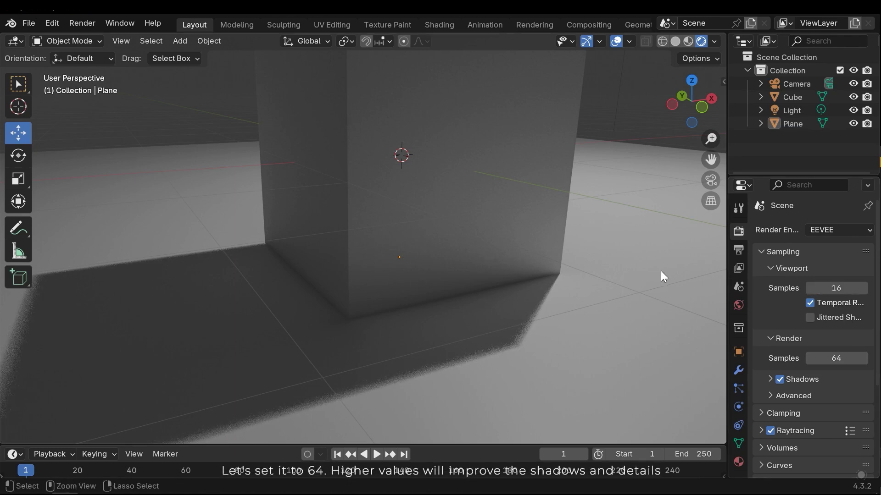
pyautogui.hotkey('ctrl', 'shift', 'z')
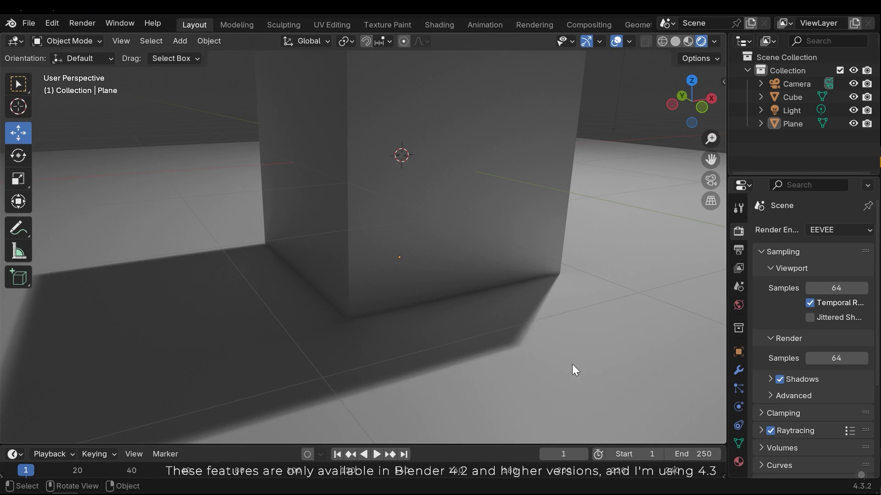
# Step: Delete the default light and add a new point light to the scene
pyautogui.moveTo(498, 300); pyautogui.dragTo(412, 328, button='middle')
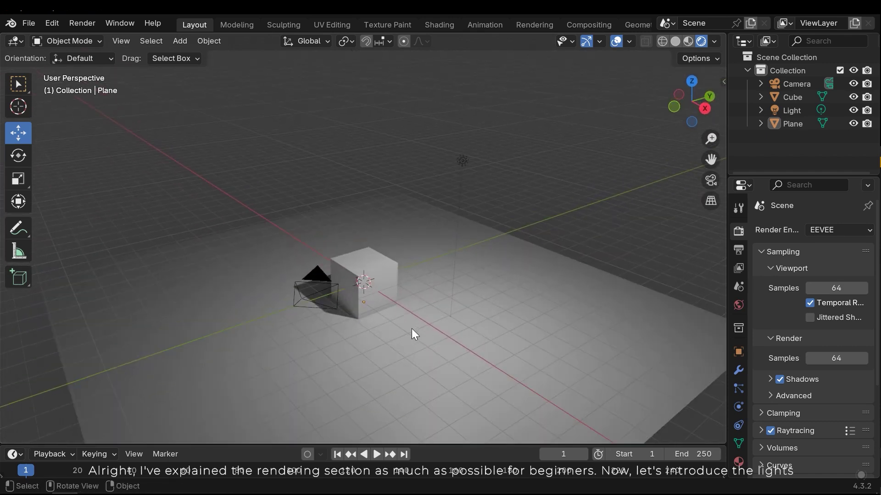
pyautogui.click(456, 166)
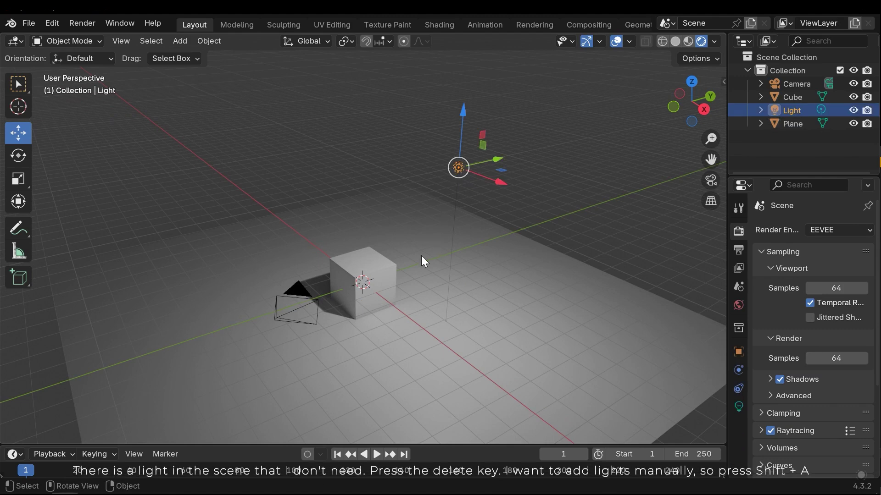
pyautogui.press('Delete')
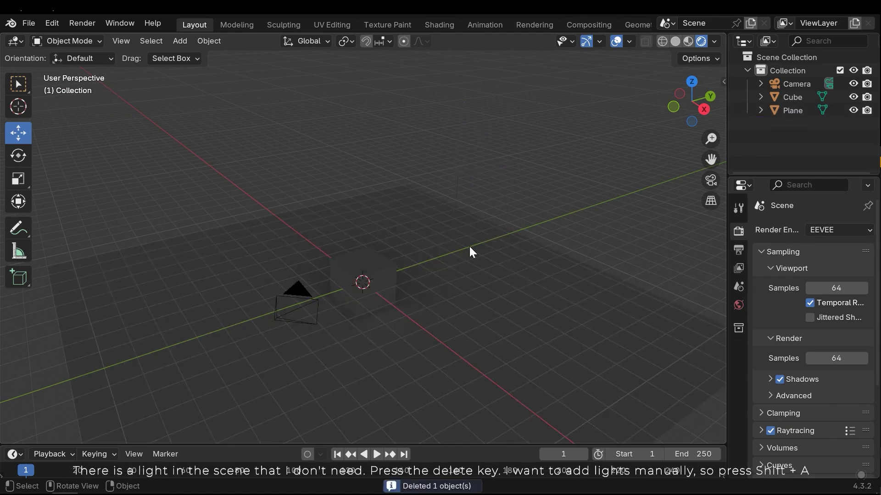
pyautogui.moveTo(469, 244); pyautogui.dragTo(445, 241, button='middle')
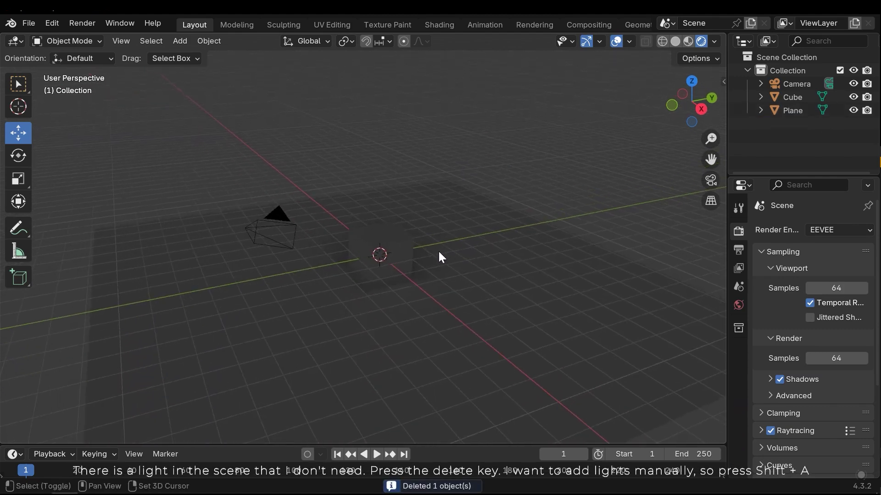
pyautogui.hotkey('shift', 'a')
pyautogui.moveTo(415, 397)
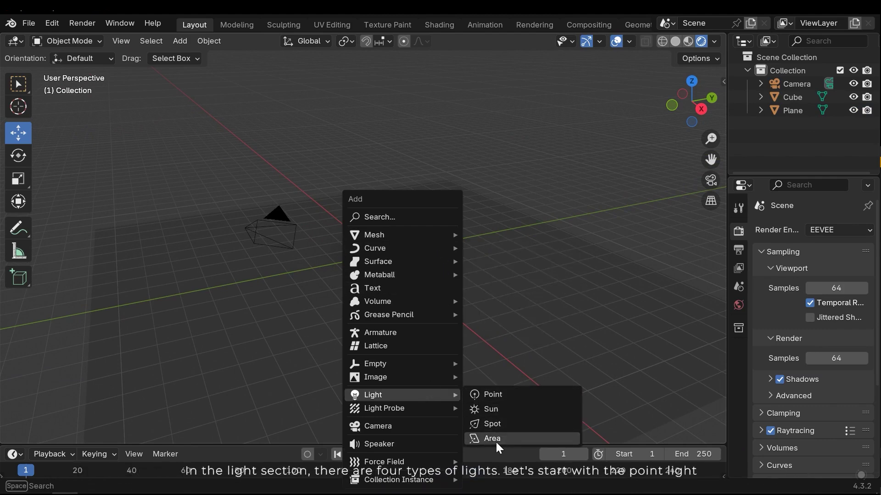
pyautogui.click(494, 397)
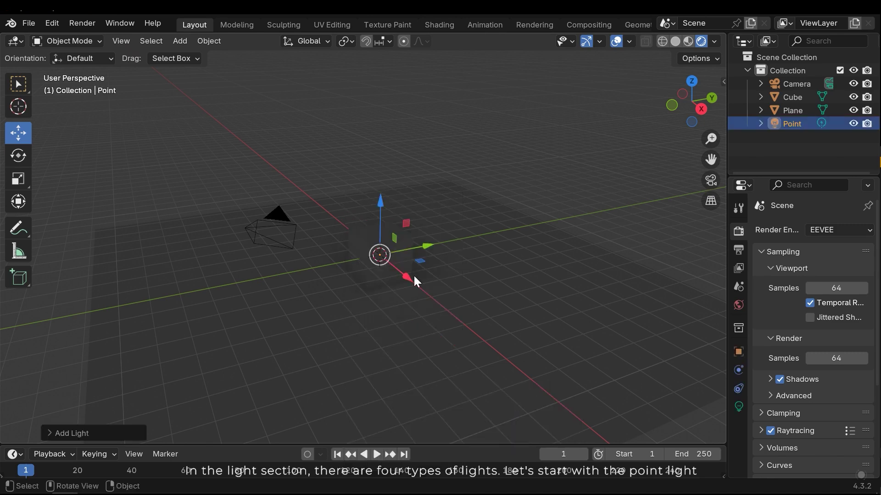
# Step: Raise the point light high above the cube and nudge it along X and Y
pyautogui.moveTo(413, 275)
pyautogui.mouseDown(button='middle')
pyautogui.moveTo(452, 268)
pyautogui.moveTo(406, 279)
pyautogui.mouseUp(button='middle')
pyautogui.moveTo(399, 263); pyautogui.dragTo(398, 131)
pyautogui.moveTo(404, 152); pyautogui.dragTo(396, 217, button='middle')
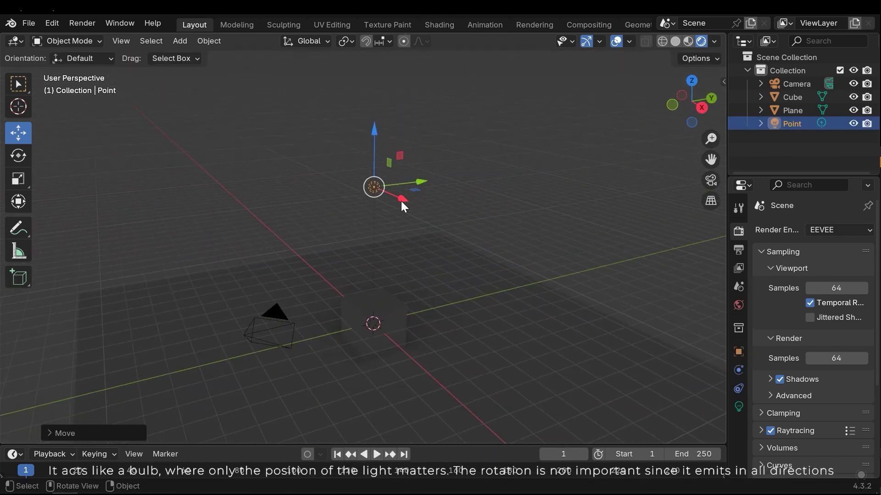
pyautogui.moveTo(402, 206); pyautogui.dragTo(459, 239)
pyautogui.moveTo(483, 205); pyautogui.dragTo(525, 196)
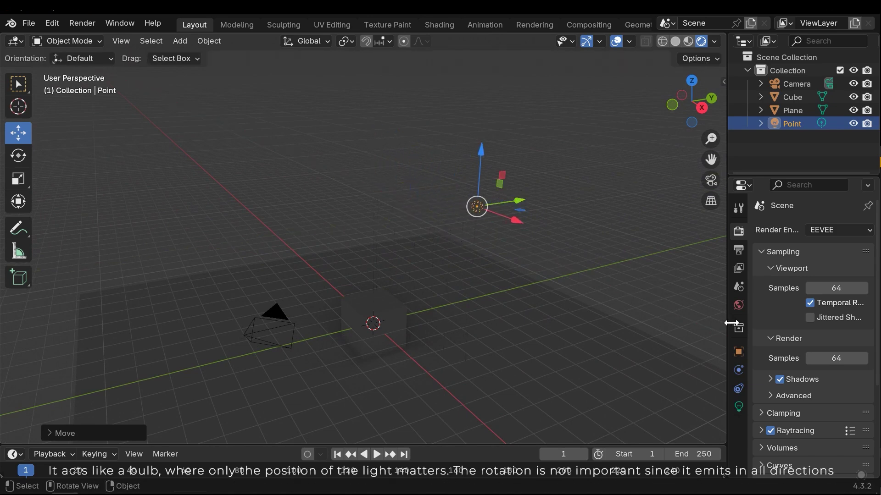
# Step: Set the point light's Power to 600 W, after first trying 300 W
pyautogui.click(739, 406)
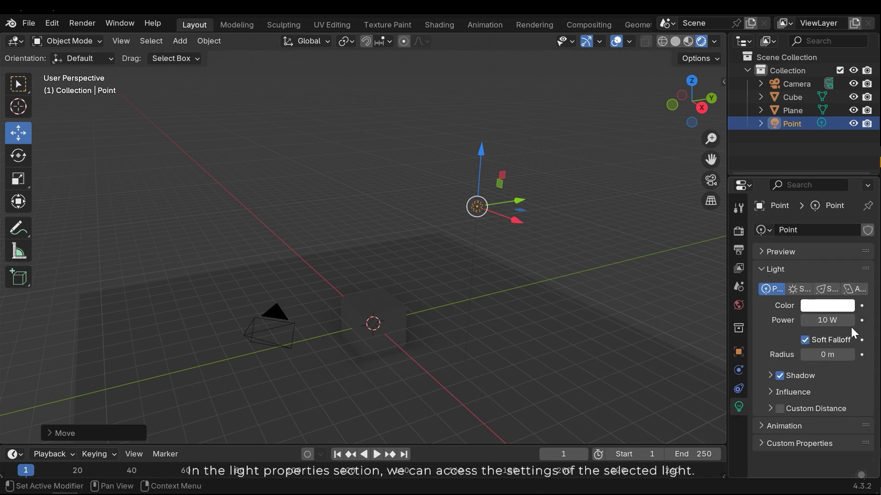
pyautogui.doubleClick(827, 321)
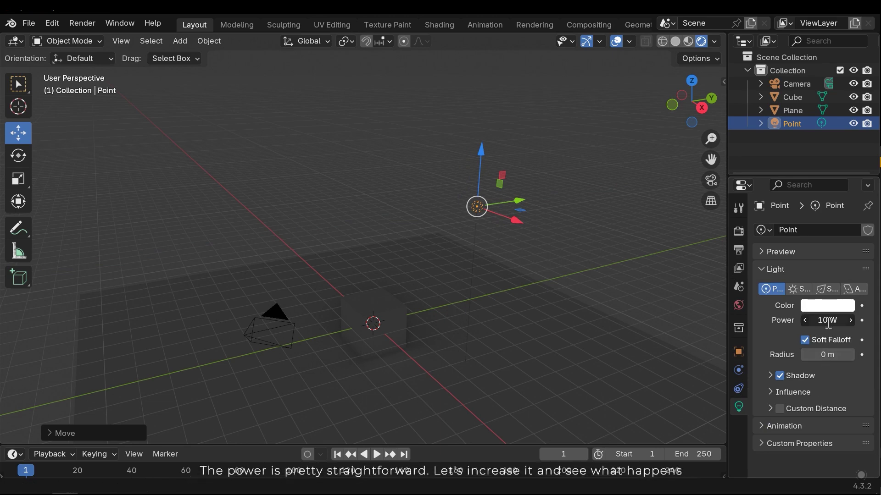
pyautogui.write('300')
pyautogui.press('Return')
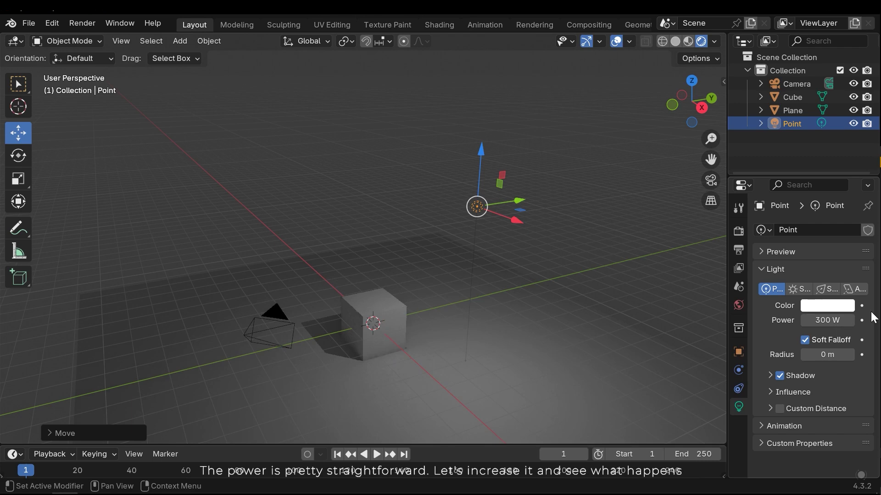
pyautogui.doubleClick(826, 320)
pyautogui.write('600')
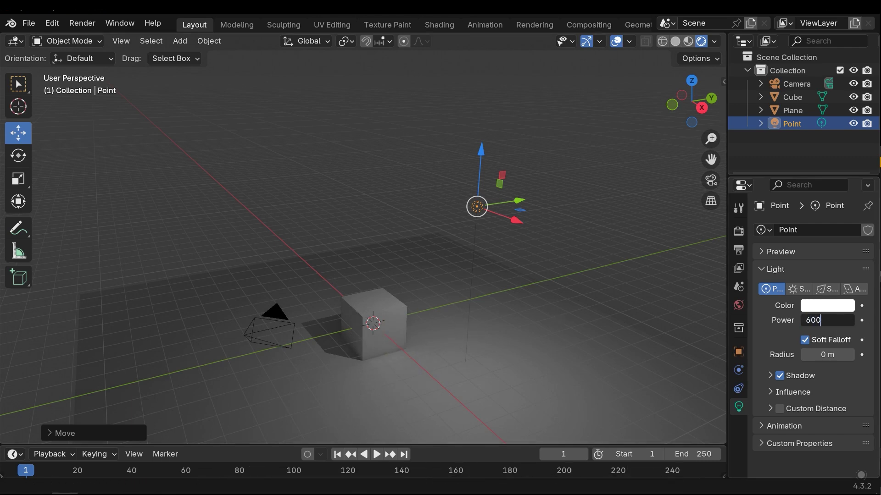
pyautogui.press('Return')
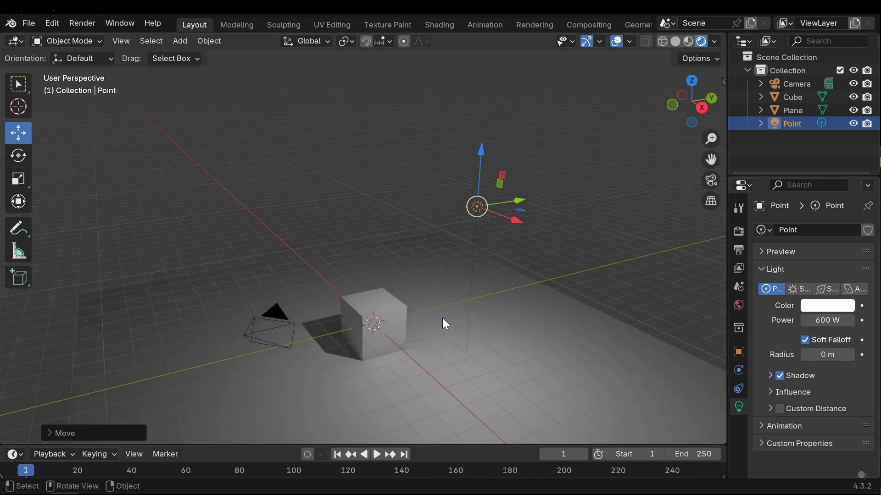
# Step: Move the light beside and above the cube along X and Y, then deselect it
pyautogui.moveTo(442, 318); pyautogui.dragTo(521, 264, button='middle')
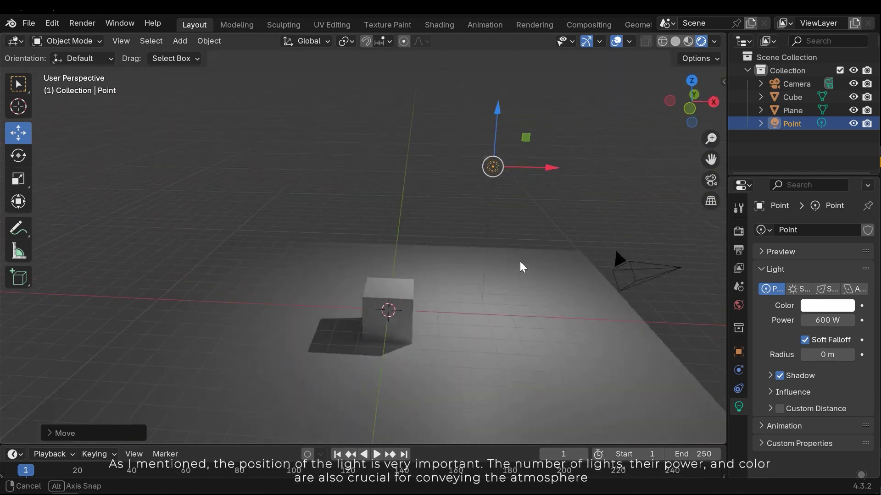
pyautogui.moveTo(550, 167); pyautogui.dragTo(463, 183)
pyautogui.moveTo(463, 183); pyautogui.dragTo(442, 166, button='middle')
pyautogui.moveTo(442, 166); pyautogui.dragTo(510, 218)
pyautogui.moveTo(510, 218); pyautogui.dragTo(493, 178, button='middle')
pyautogui.moveTo(494, 182); pyautogui.dragTo(500, 180)
pyautogui.click(562, 182)
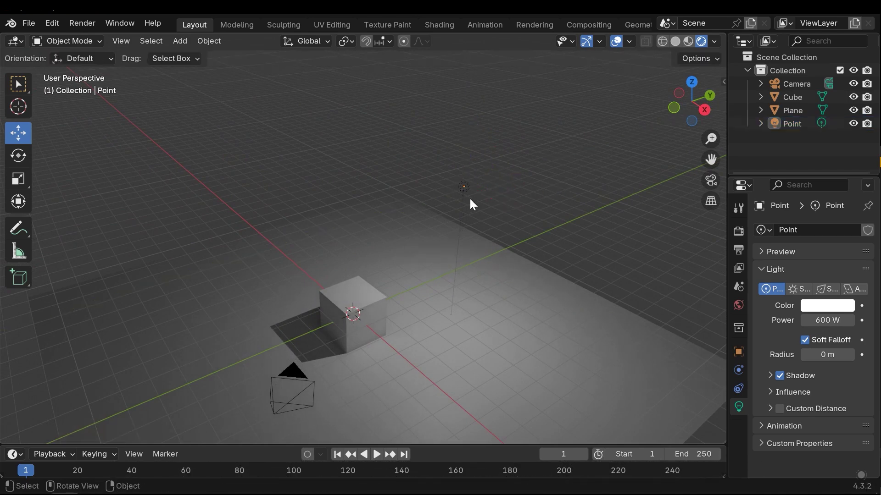
# Step: Select the point light and try red and orange tints in its colour picker
pyautogui.click(463, 187)
pyautogui.click(821, 305)
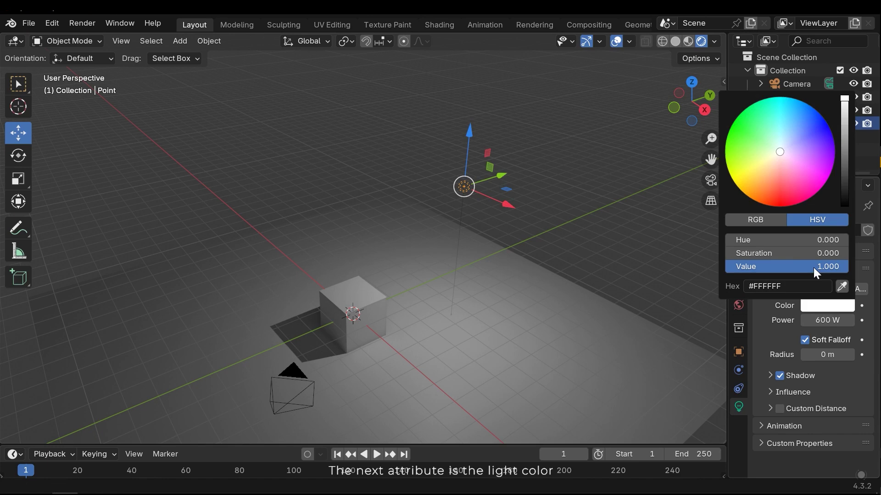
pyautogui.moveTo(783, 151)
pyautogui.mouseDown()
pyautogui.moveTo(809, 199)
pyautogui.moveTo(763, 204)
pyautogui.mouseUp()
pyautogui.moveTo(453, 299)
pyautogui.mouseDown(button='middle')
pyautogui.moveTo(417, 271)
pyautogui.moveTo(468, 236)
pyautogui.mouseUp(button='middle')
pyautogui.moveTo(506, 216); pyautogui.dragTo(387, 262, button='middle')
# Step: Select the cube and plane together and start moving them along Z
pyautogui.click(384, 263)
pyautogui.keyDown('shift'); pyautogui.click(389, 306); pyautogui.keyUp('shift')
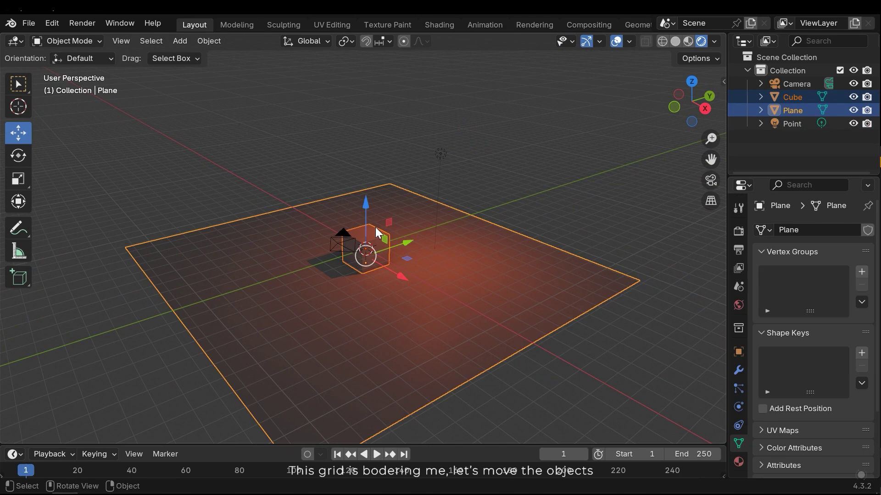
pyautogui.press('g')
pyautogui.press('z')
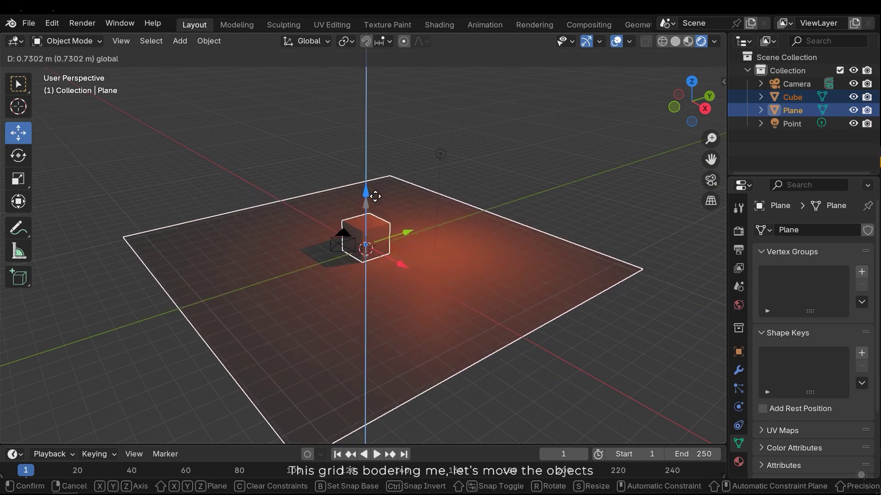
pyautogui.moveTo(437, 234); pyautogui.dragTo(436, 267, button='middle')
# Step: Give the point light a warm peach colour (#FFCDA1) and 1000 W power
pyautogui.click(454, 157)
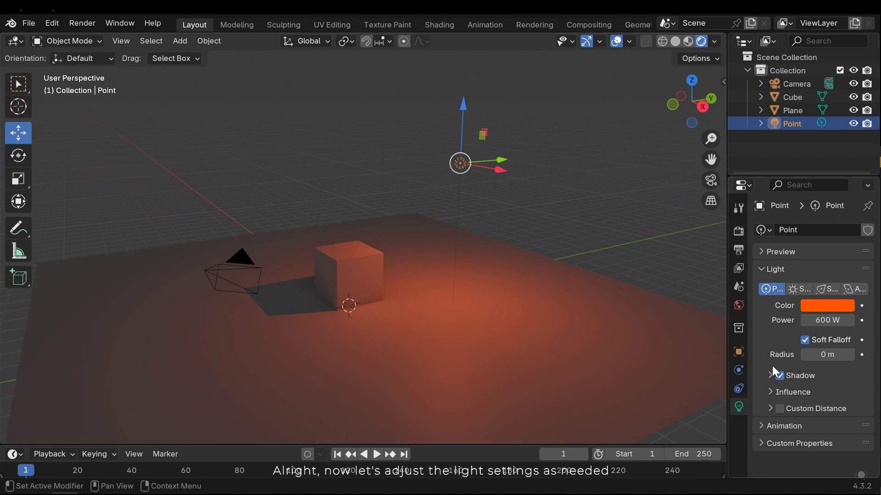
pyautogui.click(826, 305)
pyautogui.click(770, 170)
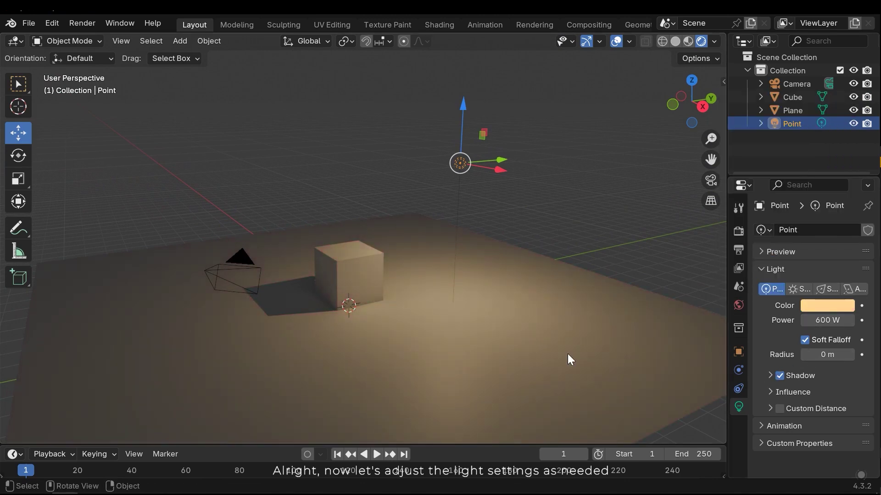
pyautogui.doubleClick(827, 320)
pyautogui.write('1000')
pyautogui.press('Return')
pyautogui.moveTo(381, 284); pyautogui.dragTo(415, 298, button='middle')
# Step: Try light radius values of about 1.19 m and 0 m, then set the radius to 0.5 m
pyautogui.scroll(3, 418, 299)
pyautogui.scroll(-1, 417, 299)
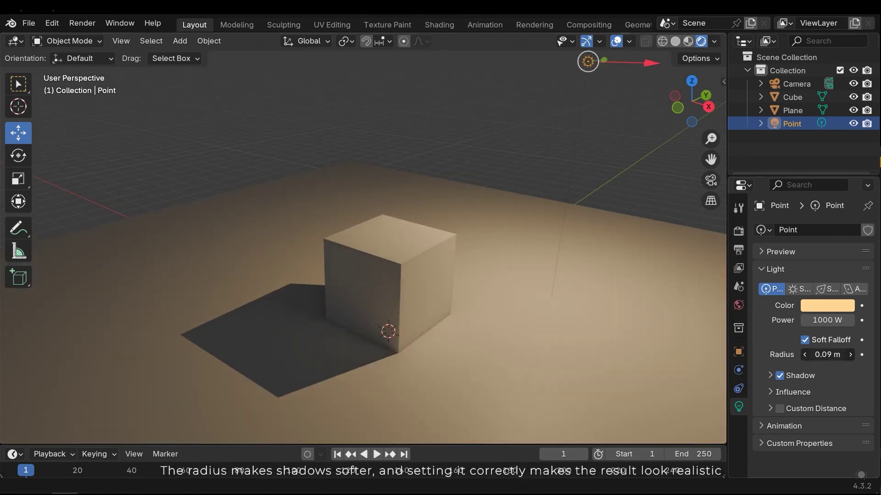
pyautogui.moveTo(826, 354)
pyautogui.mouseDown()
pyautogui.moveTo(846, 354)
pyautogui.moveTo(831, 355)
pyautogui.mouseUp()
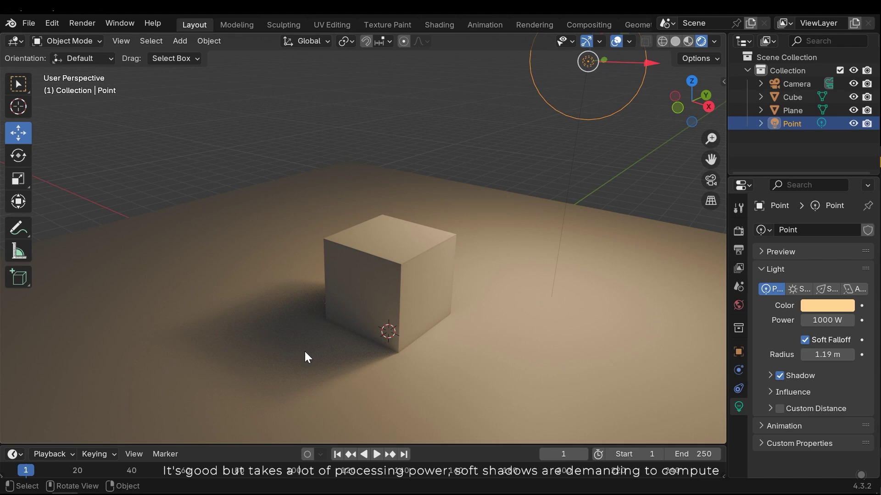
pyautogui.moveTo(351, 349); pyautogui.dragTo(439, 324, button='middle')
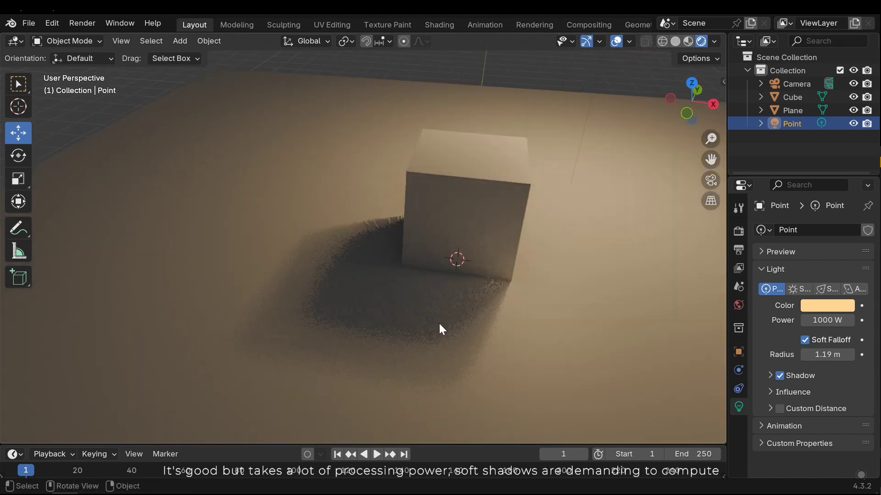
pyautogui.scroll(5, 436, 294)
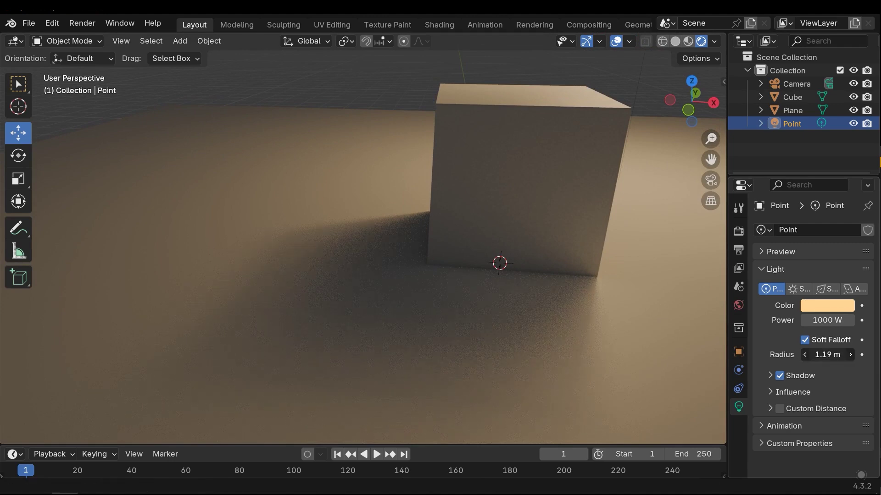
pyautogui.moveTo(827, 355); pyautogui.dragTo(804, 354)
pyautogui.scroll(4, 406, 286)
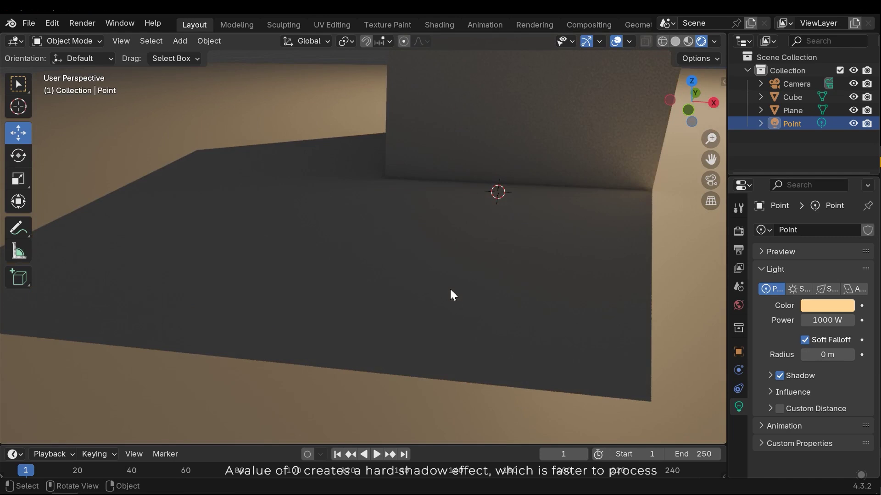
pyautogui.click(828, 355)
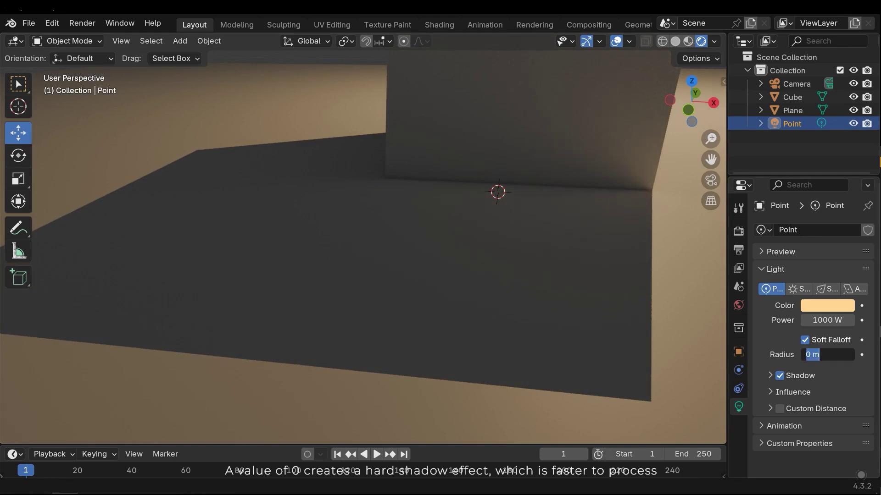
pyautogui.write('.5')
pyautogui.press('Return')
pyautogui.scroll(-5, 461, 284)
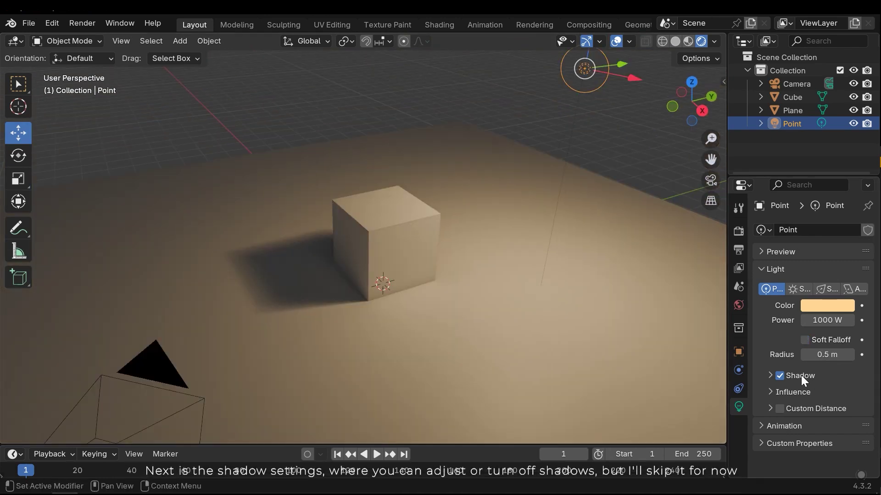
pyautogui.click(801, 376)
pyautogui.scroll(-2, 827, 392)
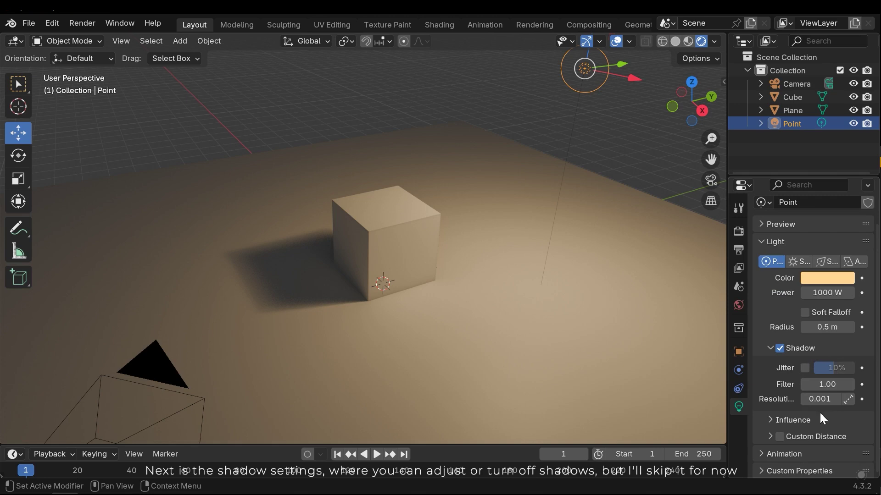
pyautogui.click(779, 348)
pyautogui.click(779, 348)
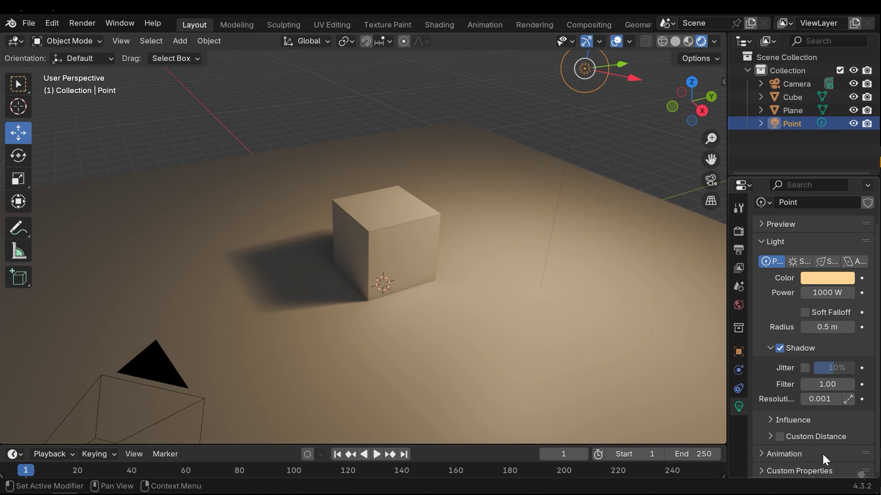
pyautogui.click(797, 347)
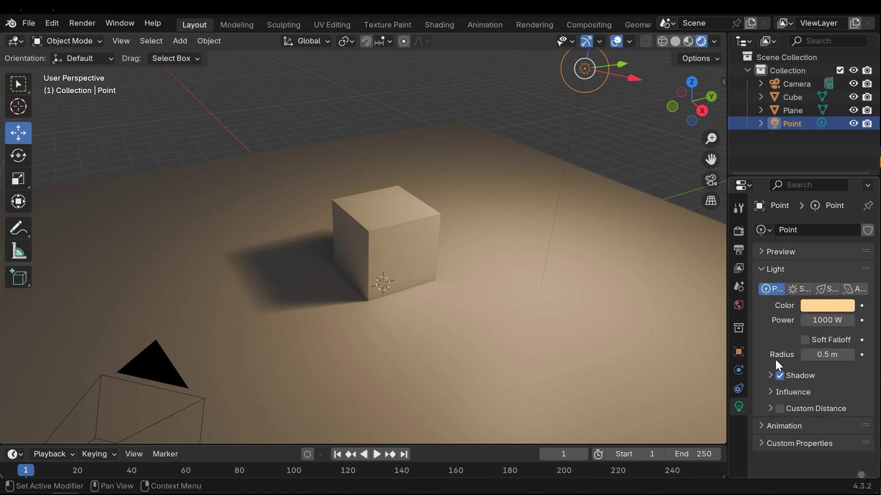
pyautogui.moveTo(605, 303); pyautogui.dragTo(570, 265, button='middle')
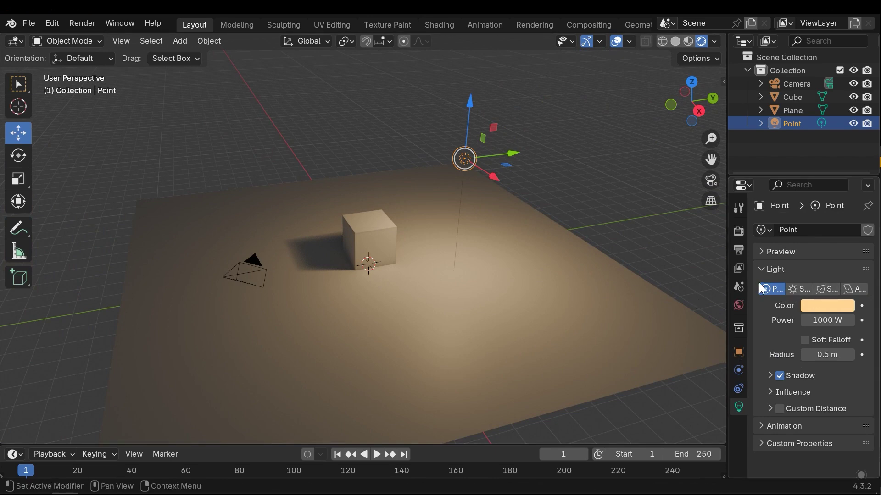
pyautogui.moveTo(511, 265); pyautogui.dragTo(526, 260, button='middle')
# Step: Delete the point light and add a sun light
pyautogui.press('Delete')
pyautogui.moveTo(475, 248); pyautogui.dragTo(465, 247, button='middle')
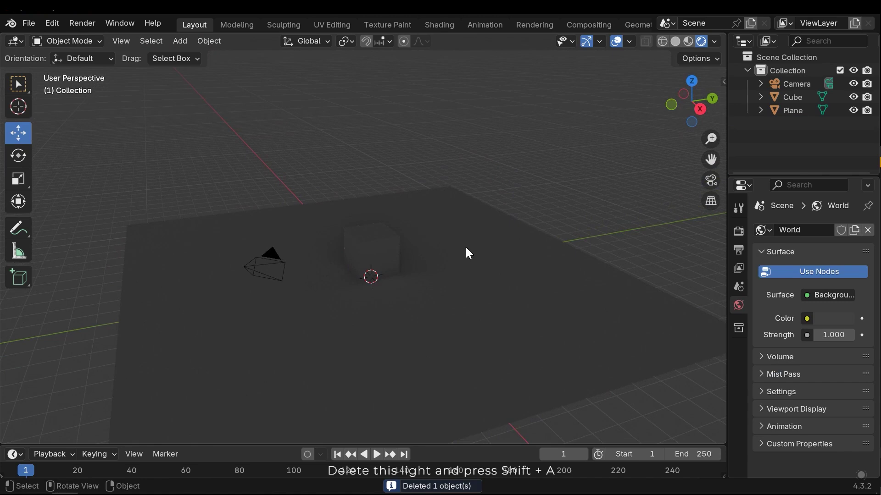
pyautogui.hotkey('shift', 'a')
pyautogui.moveTo(463, 250)
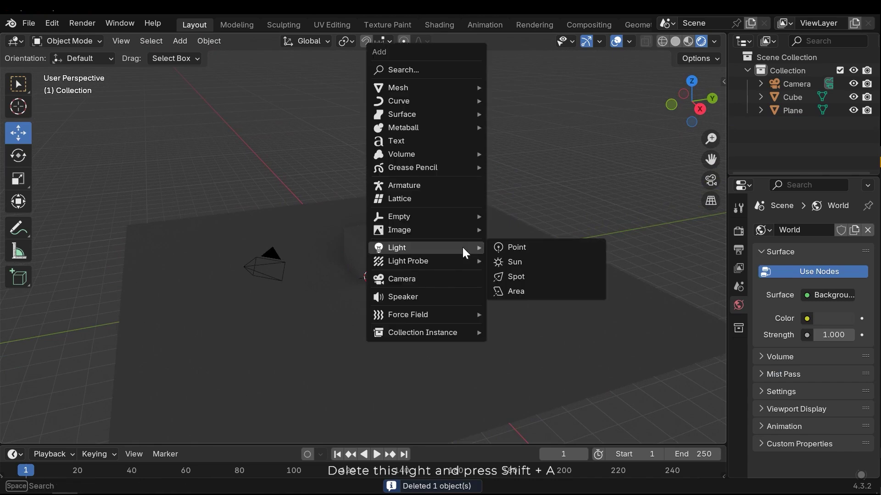
pyautogui.click(516, 261)
# Step: Raise the sun vertically above the cube and slide it along Y
pyautogui.moveTo(383, 254); pyautogui.dragTo(377, 264, button='middle')
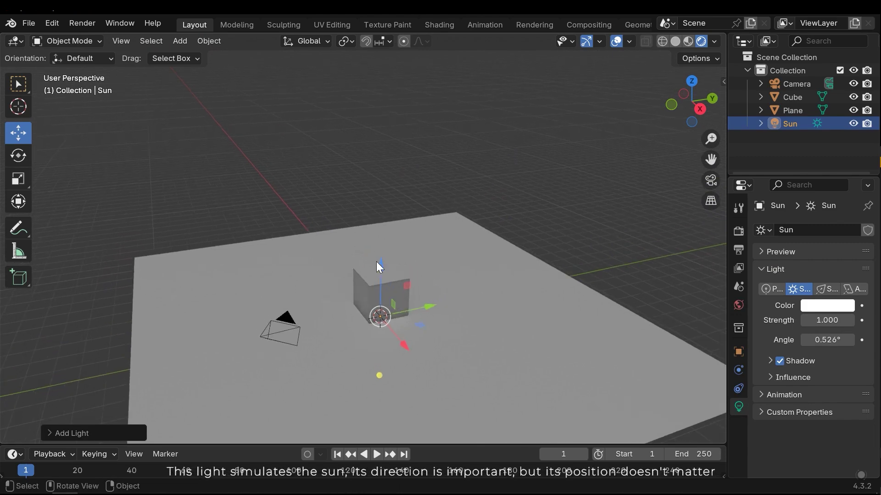
pyautogui.press('g')
pyautogui.press('z')
pyautogui.click(379, 114)
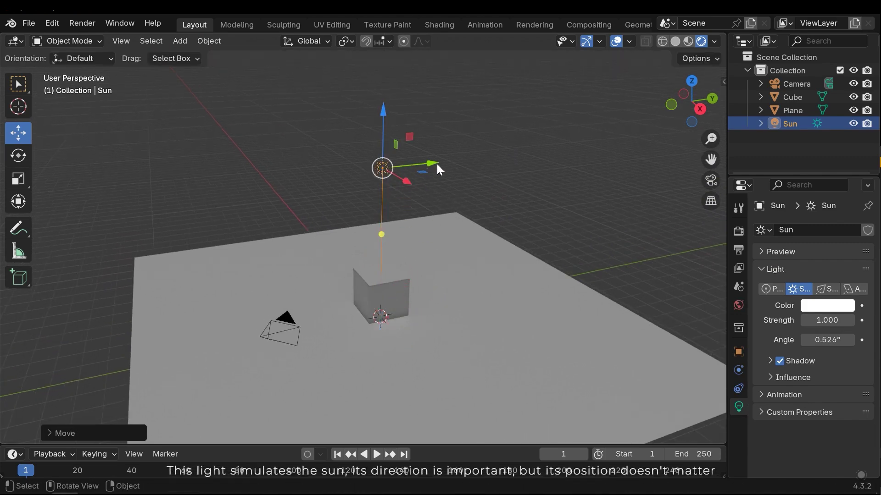
pyautogui.moveTo(437, 164); pyautogui.dragTo(488, 185)
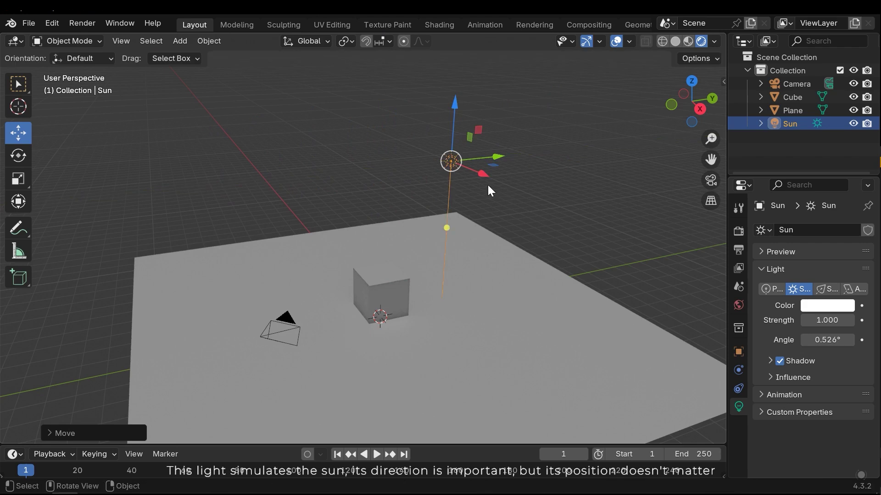
# Step: Rotate the sun so the cube's shadow stretches across the plane
pyautogui.moveTo(488, 188); pyautogui.dragTo(438, 180, button='middle')
pyautogui.hotkey('shift', 'space')
pyautogui.click(408, 188)
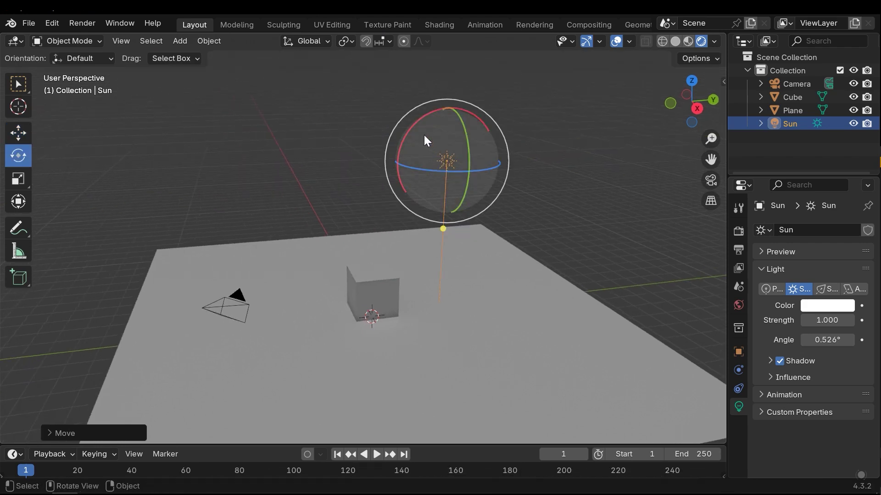
pyautogui.moveTo(411, 128); pyautogui.dragTo(451, 148)
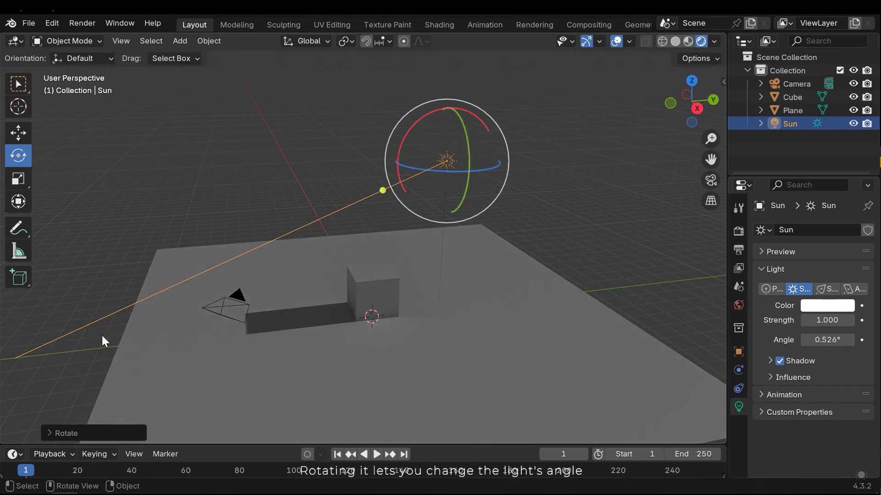
pyautogui.moveTo(356, 219); pyautogui.dragTo(456, 161, button='middle')
pyautogui.moveTo(451, 149); pyautogui.dragTo(456, 185)
pyautogui.moveTo(457, 185); pyautogui.dragTo(429, 266, button='middle')
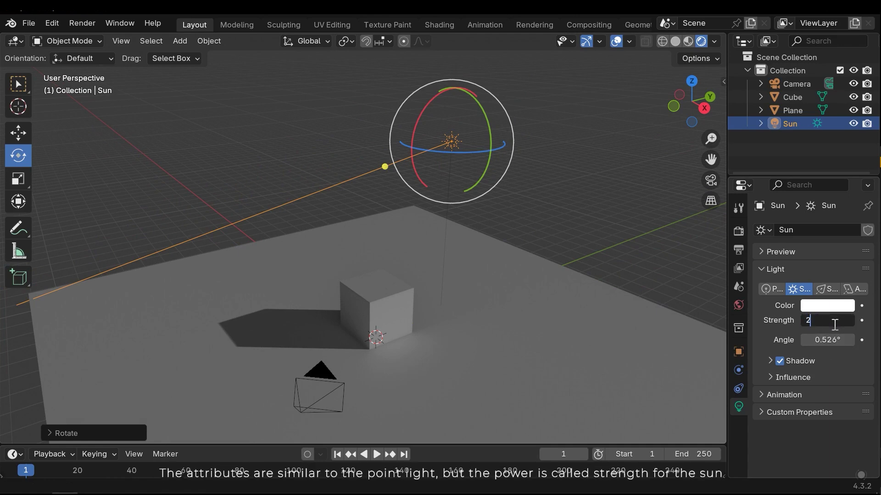
# Step: Commit sun Strength 2, then start scaling the ground plane and cancel it
pyautogui.press('Return')
pyautogui.moveTo(434, 329); pyautogui.dragTo(444, 262, button='middle')
pyautogui.scroll(-5, 442, 263)
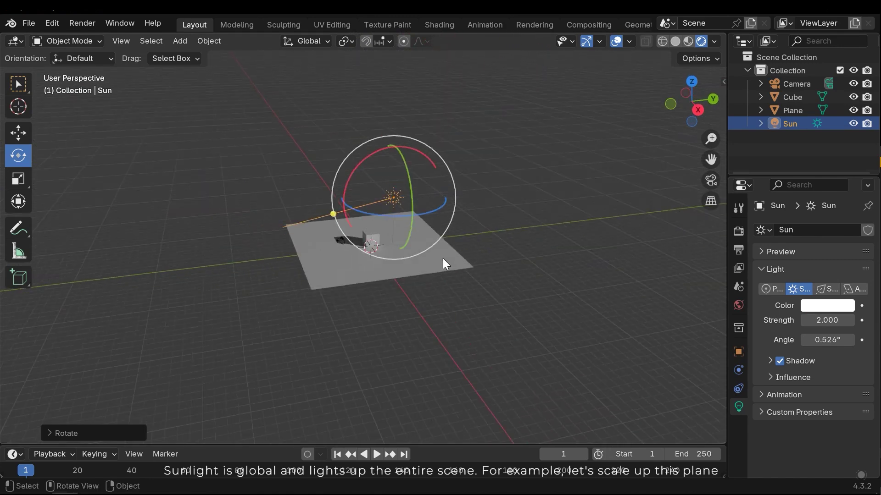
pyautogui.click(360, 271)
pyautogui.press('s')
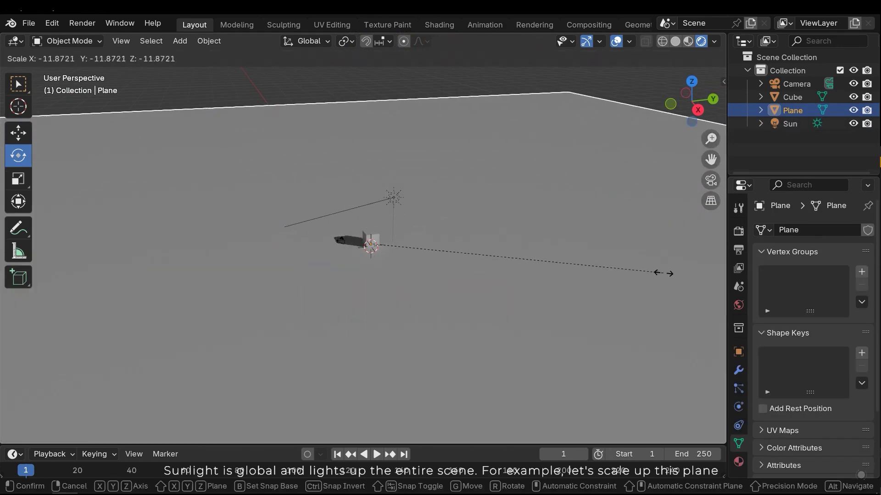
pyautogui.press('Escape')
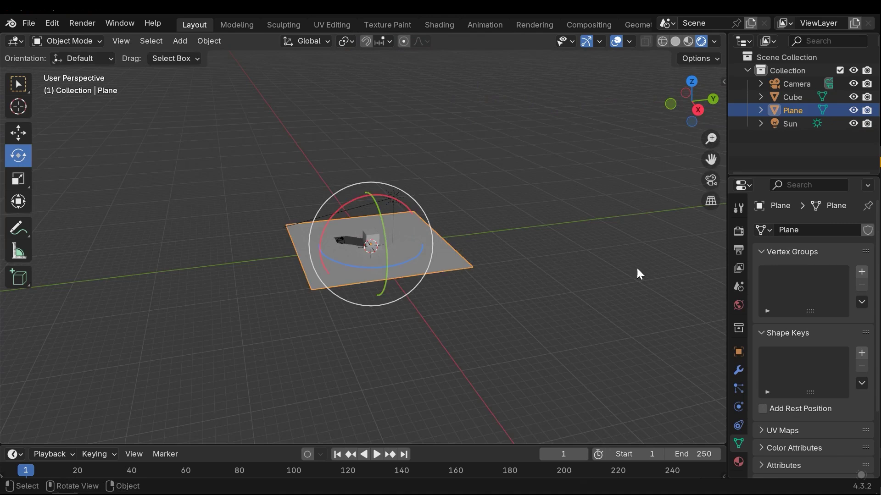
pyautogui.click(499, 193)
pyautogui.scroll(4, 459, 206)
# Step: Reselect the sun, try a wider Angle around 20°, then undo back to 0.526°
pyautogui.click(418, 159)
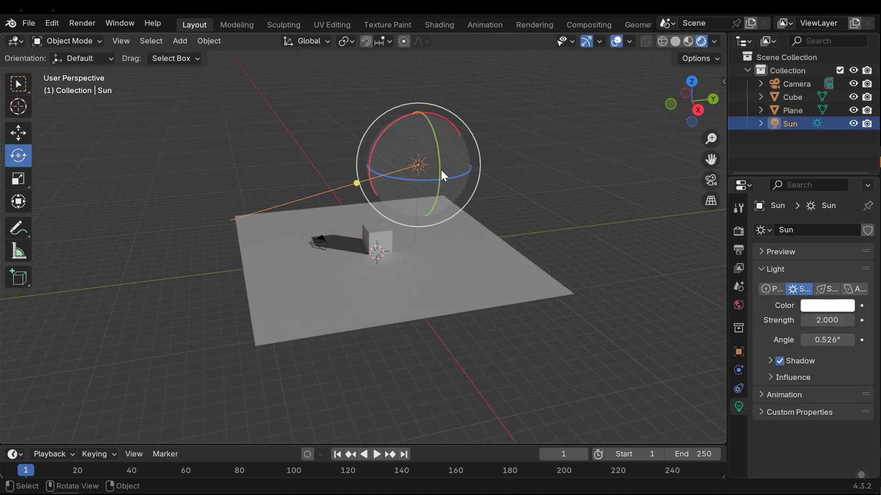
pyautogui.moveTo(449, 212); pyautogui.dragTo(499, 213, button='middle')
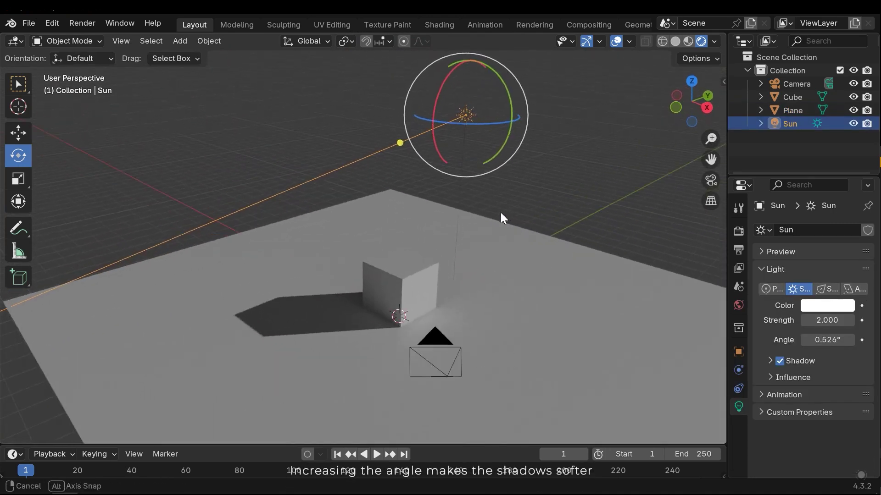
pyautogui.moveTo(820, 340)
pyautogui.mouseDown()
pyautogui.moveTo(796, 340)
pyautogui.moveTo(807, 340)
pyautogui.mouseUp()
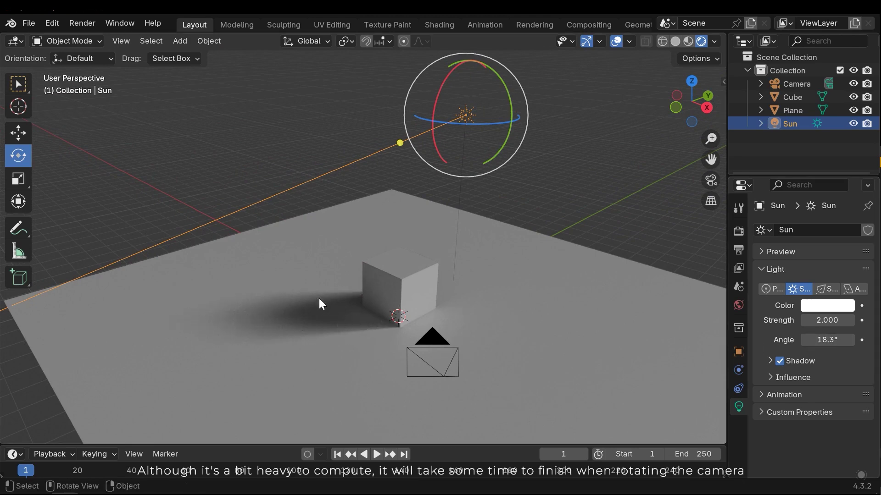
pyautogui.hotkey('ctrl', 'z')
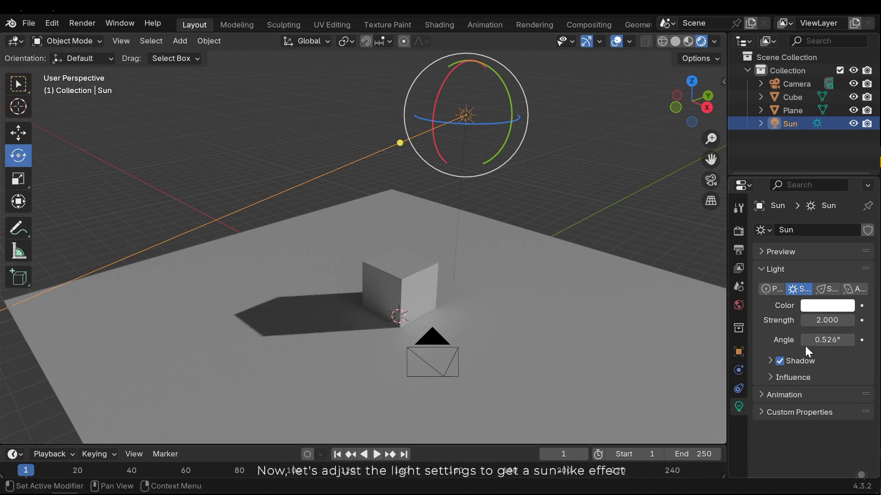
# Step: Tint the sun a warm cream (#FFE6BF) and set its strength to 6
pyautogui.click(830, 306)
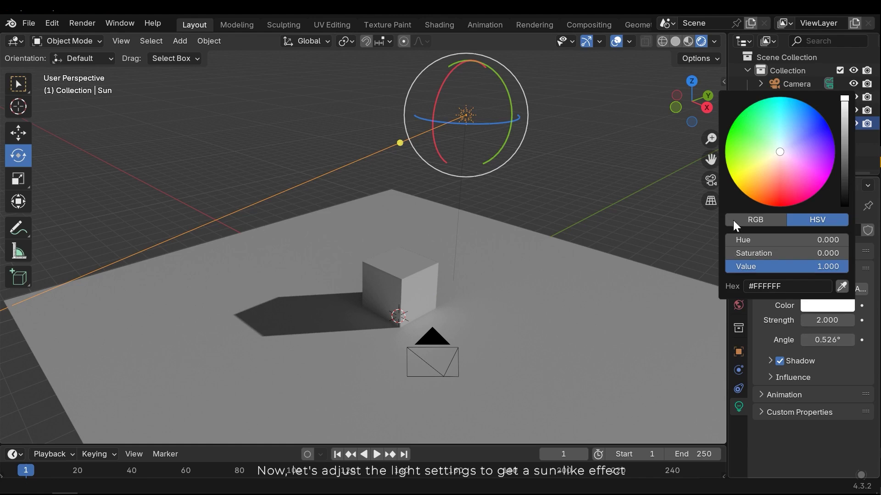
pyautogui.moveTo(778, 158); pyautogui.dragTo(770, 157)
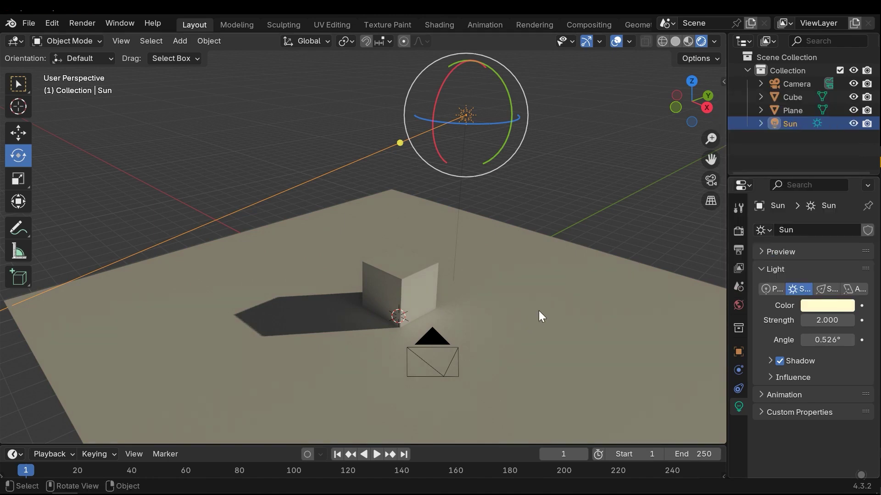
pyautogui.write('6')
pyautogui.press('Return')
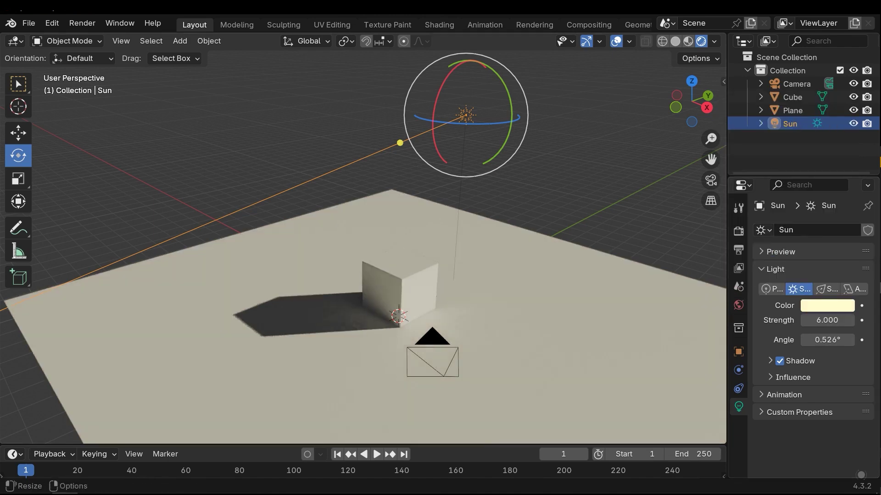
# Step: Expand and collapse the sun's Shadow settings
pyautogui.moveTo(591, 226); pyautogui.dragTo(512, 304, button='middle')
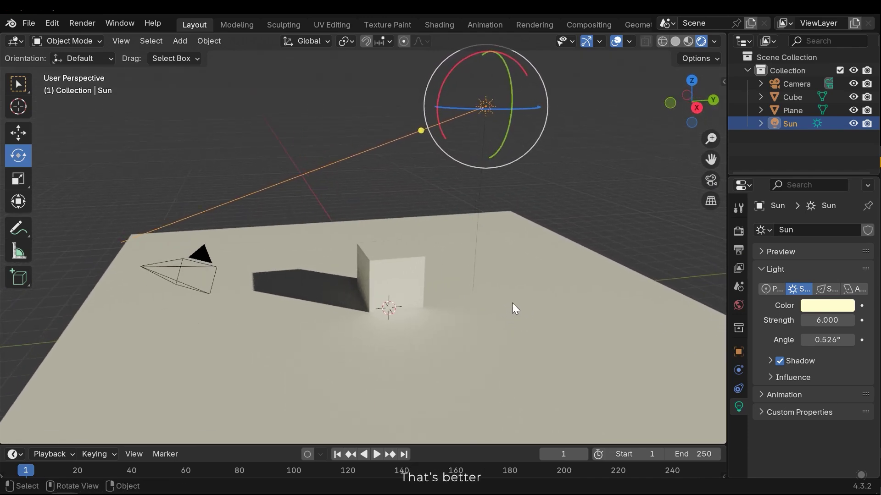
pyautogui.click(804, 366)
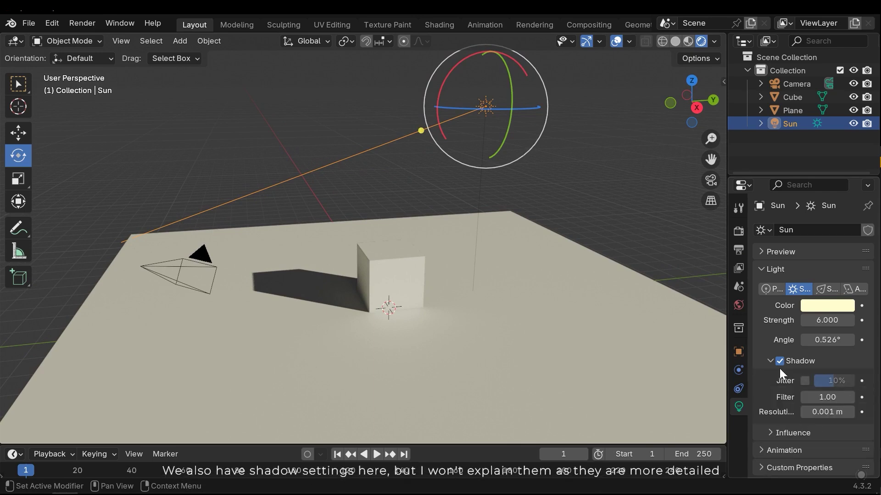
pyautogui.click(812, 361)
pyautogui.moveTo(473, 281)
pyautogui.mouseDown(button='middle')
pyautogui.moveTo(469, 293)
pyautogui.moveTo(379, 301)
pyautogui.moveTo(477, 277)
pyautogui.mouseUp(button='middle')
# Step: Delete the sun light and add a spot light
pyautogui.press('Delete')
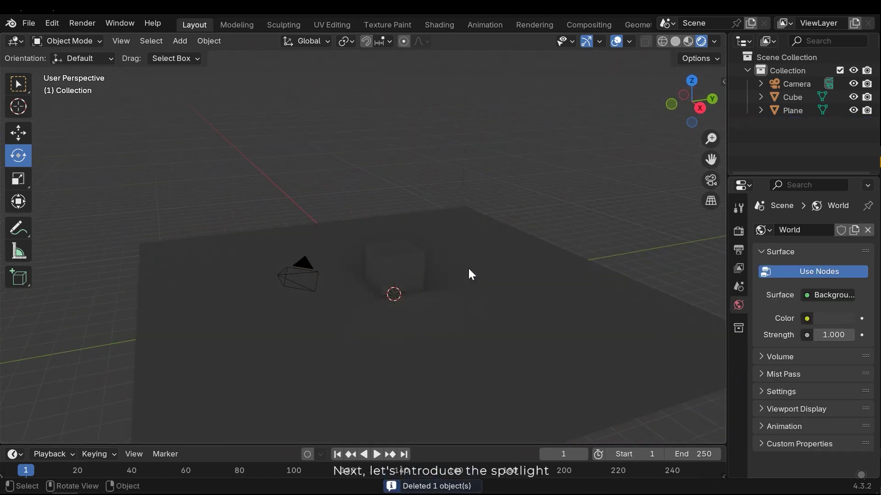
pyautogui.hotkey('shift', 'a')
pyautogui.moveTo(466, 272)
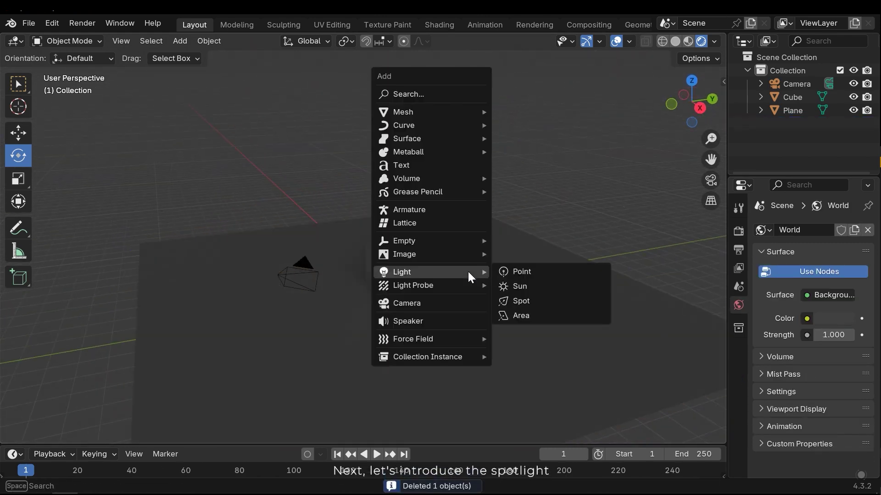
pyautogui.click(523, 301)
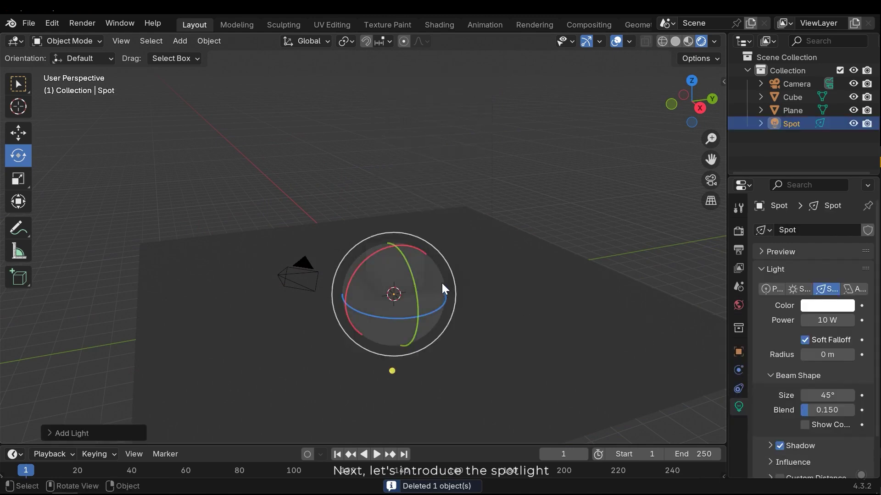
pyautogui.moveTo(442, 283); pyautogui.dragTo(400, 288)
# Step: Raise the spot light high above the cube, then lower it slightly closer
pyautogui.hotkey('shift', 'space')
pyautogui.press('g')
pyautogui.scroll(-3, 452, 289)
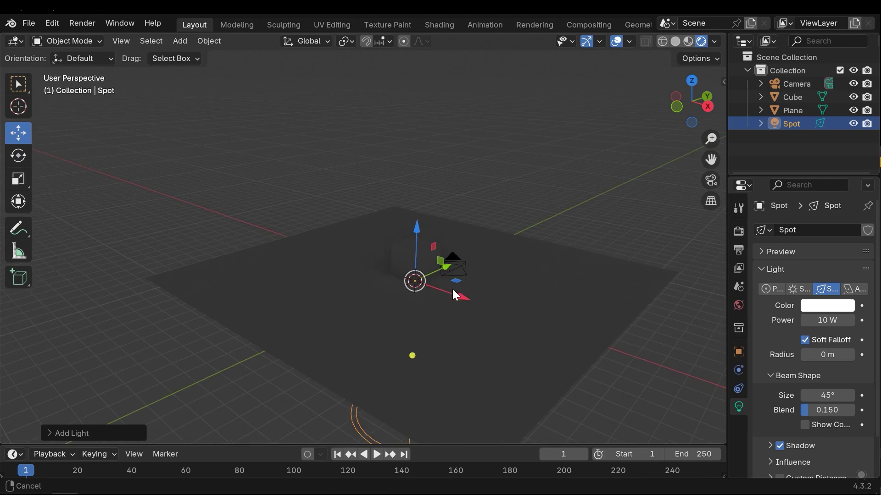
pyautogui.moveTo(449, 319); pyautogui.dragTo(451, 286, button='middle')
pyautogui.moveTo(433, 255); pyautogui.dragTo(437, 78)
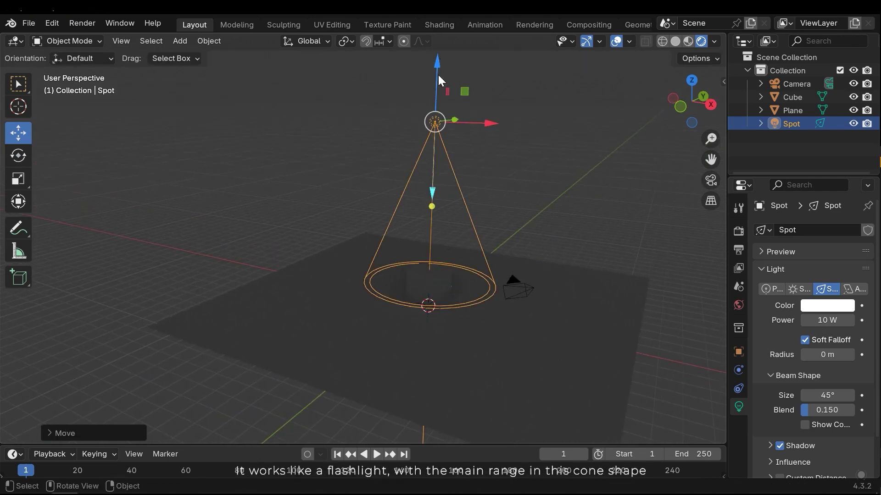
pyautogui.moveTo(442, 192); pyautogui.dragTo(375, 95, button='middle')
pyautogui.moveTo(375, 95); pyautogui.dragTo(372, 128)
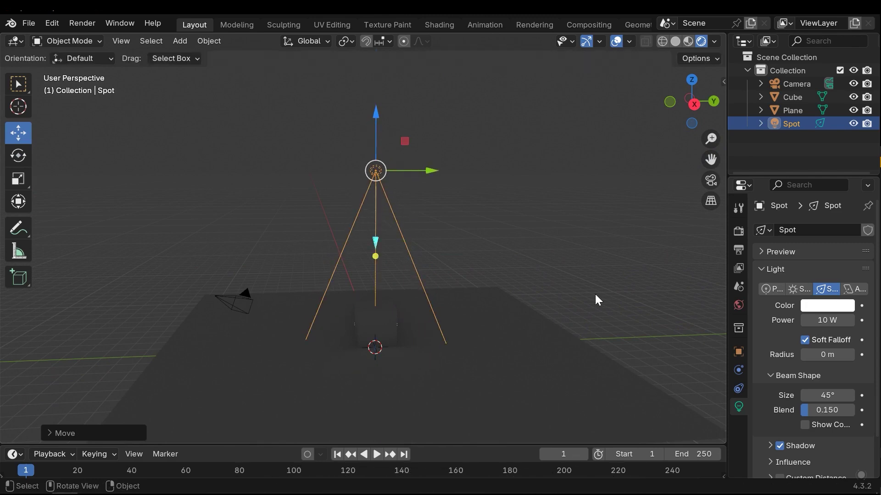
# Step: Set the spot light's Power to 600 W
pyautogui.scroll(-3, 821, 298)
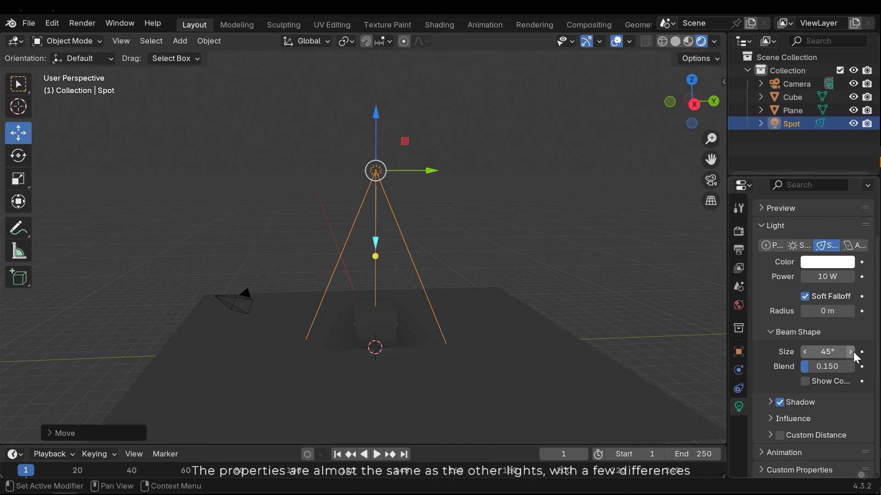
pyautogui.scroll(2, 855, 361)
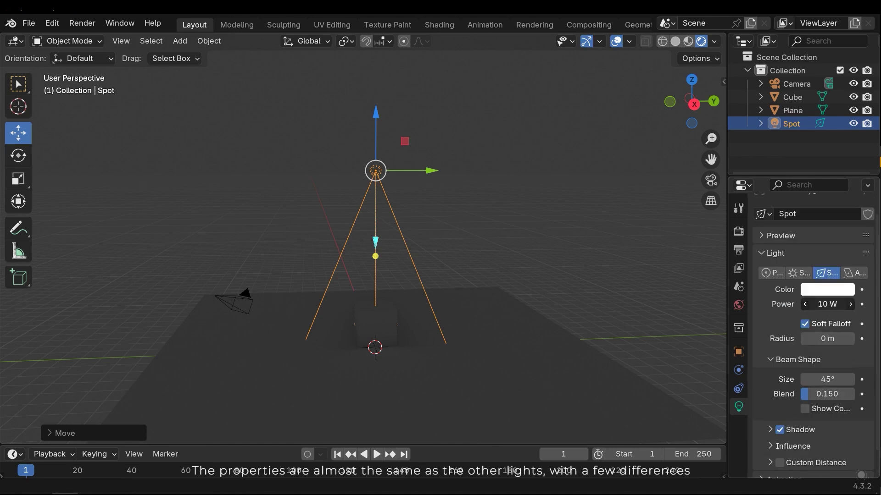
pyautogui.moveTo(813, 304); pyautogui.dragTo(844, 304)
pyautogui.click(821, 307)
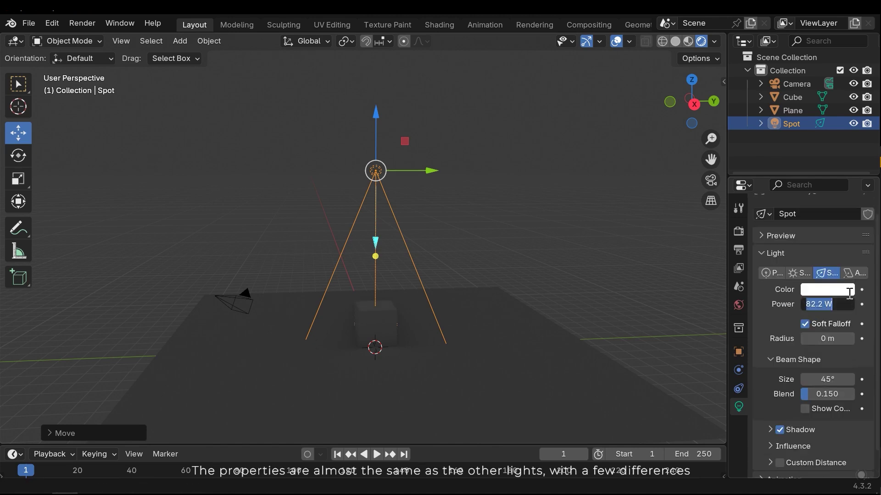
pyautogui.write('600')
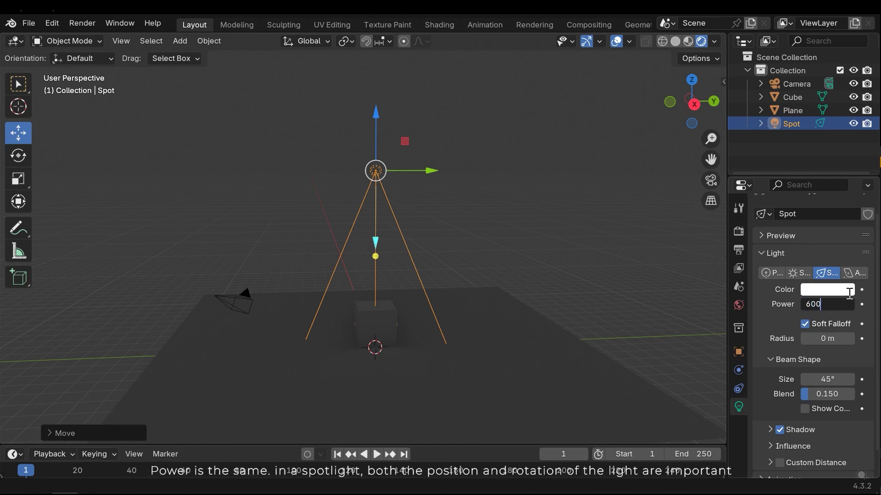
pyautogui.press('Return')
# Step: Tilt the spot light around its X axis with the Rotate tool
pyautogui.moveTo(536, 263); pyautogui.dragTo(449, 281, button='middle')
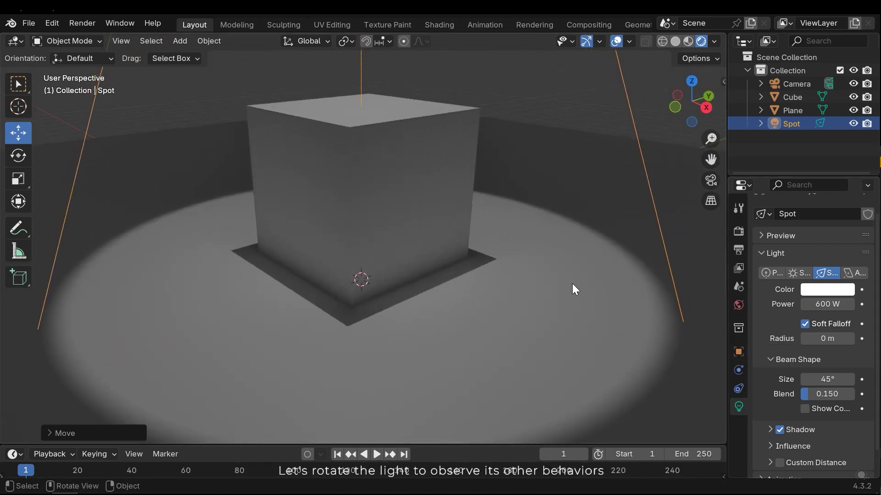
pyautogui.scroll(-5, 571, 284)
pyautogui.moveTo(566, 273); pyautogui.dragTo(415, 185, button='middle')
pyautogui.hotkey('shift', 'space')
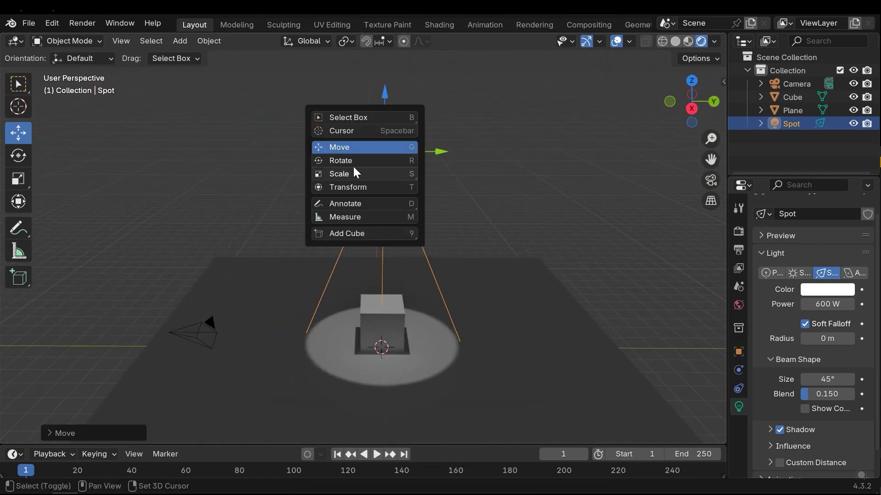
pyautogui.press('r')
pyautogui.moveTo(438, 129); pyautogui.dragTo(441, 152)
pyautogui.hotkey('ctrl', 'z')
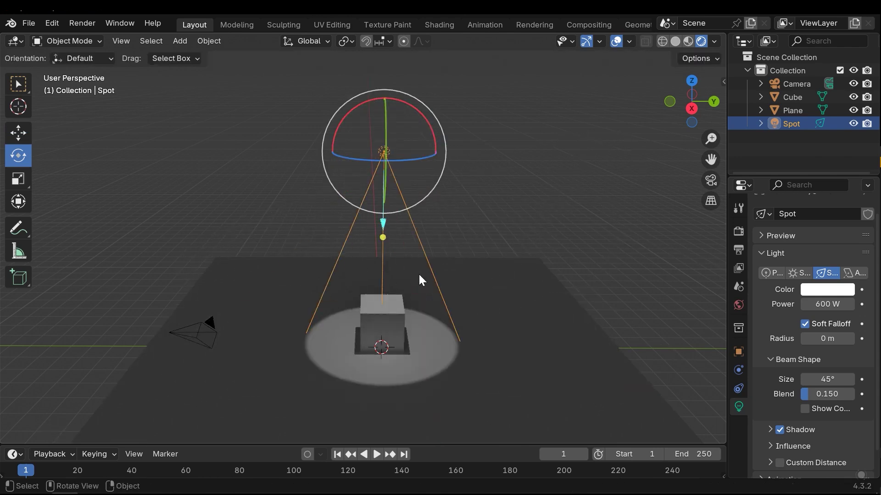
pyautogui.click(392, 180)
pyautogui.click(393, 216)
pyautogui.moveTo(393, 215); pyautogui.dragTo(401, 168, button='middle')
pyautogui.scroll(4, 392, 215)
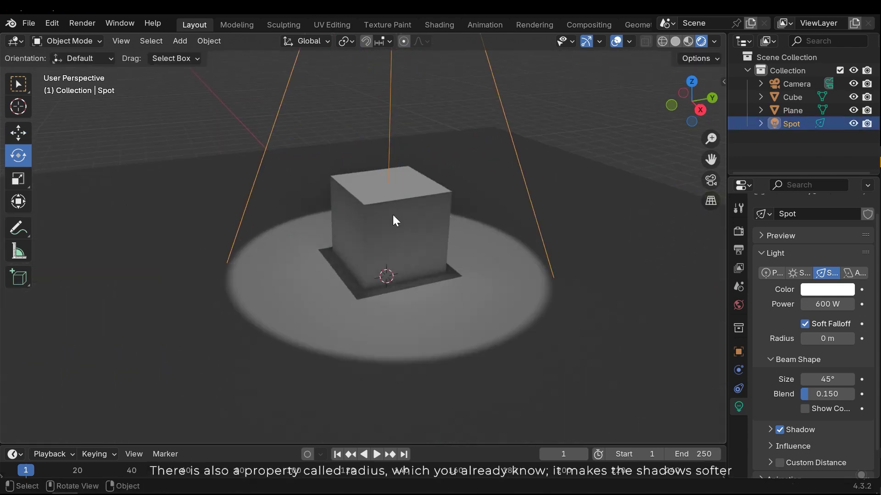
pyautogui.keyDown('shift'); pyautogui.moveTo(393, 215); pyautogui.dragTo(380, 247, button='middle'); pyautogui.keyUp('shift')
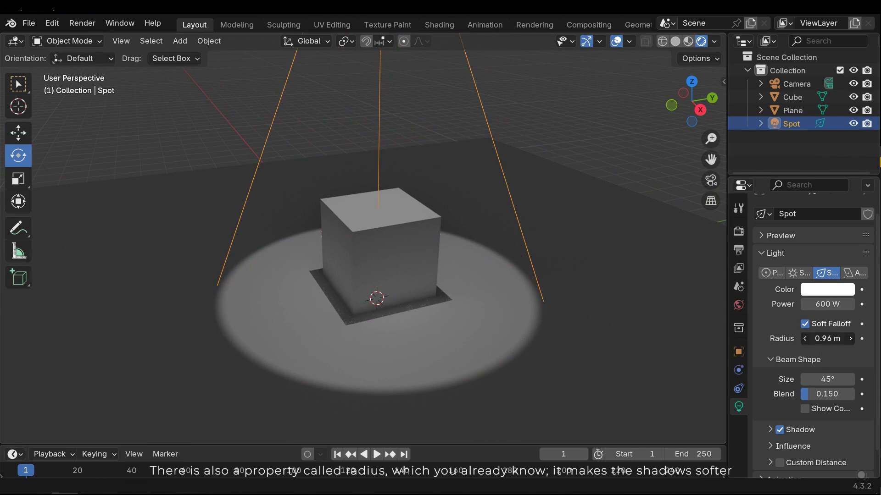
pyautogui.moveTo(821, 339); pyautogui.dragTo(853, 338)
pyautogui.scroll(3, 372, 310)
pyautogui.keyDown('ctrl'); pyautogui.moveTo(357, 337); pyautogui.dragTo(338, 340, button='middle'); pyautogui.keyUp('ctrl')
pyautogui.moveTo(828, 339)
pyautogui.mouseDown()
pyautogui.moveTo(807, 339)
pyautogui.moveTo(831, 339)
pyautogui.moveTo(824, 336)
pyautogui.mouseUp()
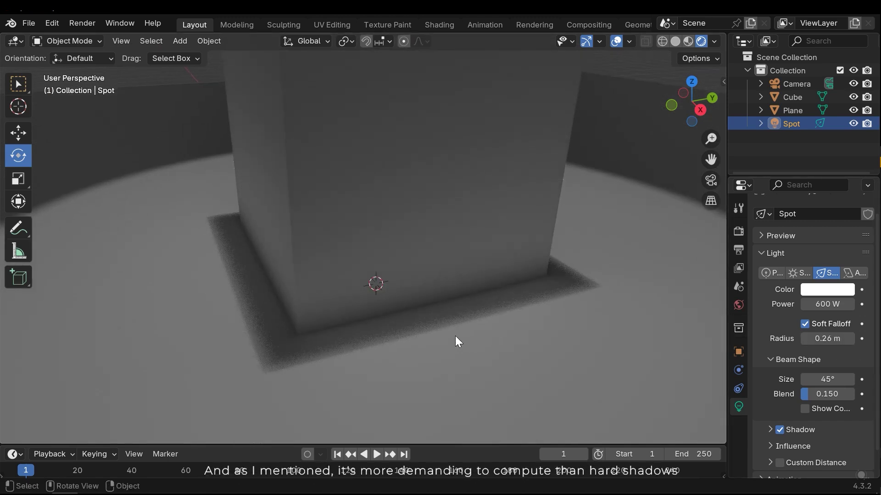
pyautogui.scroll(-5, 431, 335)
pyautogui.moveTo(464, 335); pyautogui.dragTo(465, 359, button='middle')
pyautogui.hotkey('ctrl', 'z')
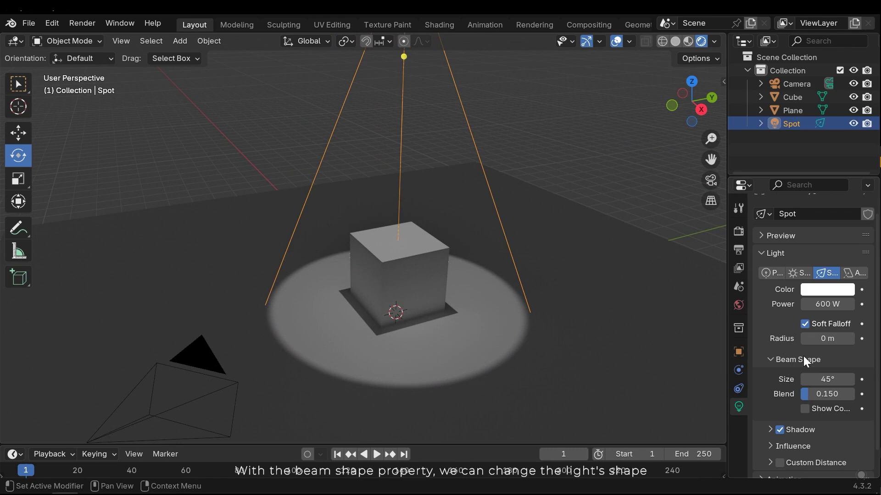
# Step: Widen the spot beam Size to 76.7° and set Blend to 0.583 for a soft edge
pyautogui.scroll(-5, 353, 265)
pyautogui.moveTo(356, 262); pyautogui.dragTo(349, 237, button='middle')
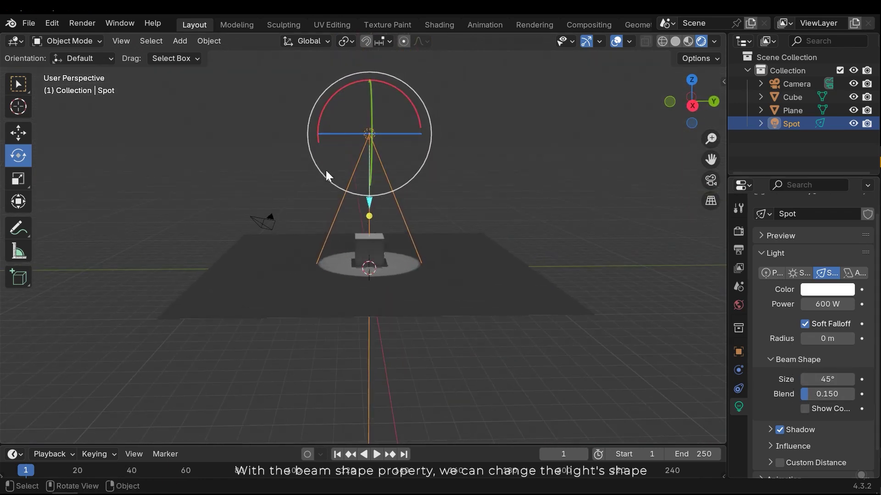
pyautogui.moveTo(325, 174); pyautogui.dragTo(367, 201, button='middle')
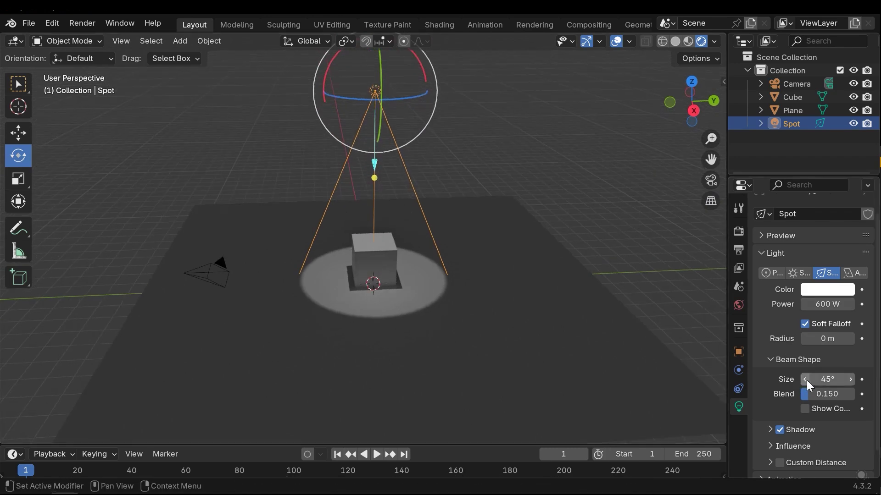
pyautogui.moveTo(809, 386)
pyautogui.mouseDown()
pyautogui.moveTo(856, 386)
pyautogui.moveTo(799, 386)
pyautogui.moveTo(858, 394)
pyautogui.moveTo(801, 394)
pyautogui.mouseUp()
pyautogui.scroll(2, 508, 310)
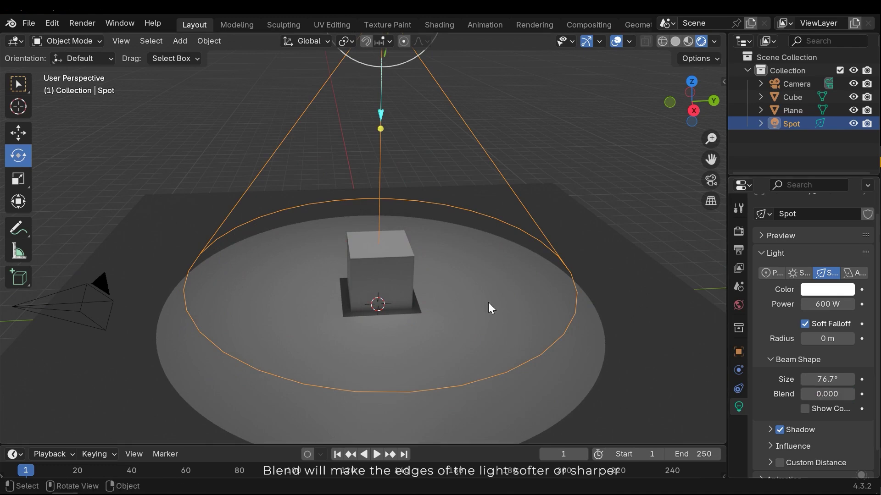
pyautogui.scroll(6, 488, 306)
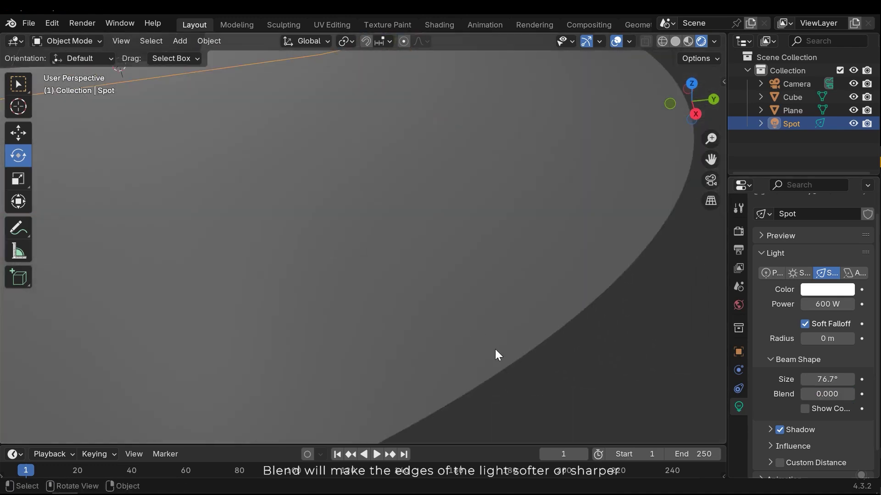
pyautogui.scroll(-8, 459, 360)
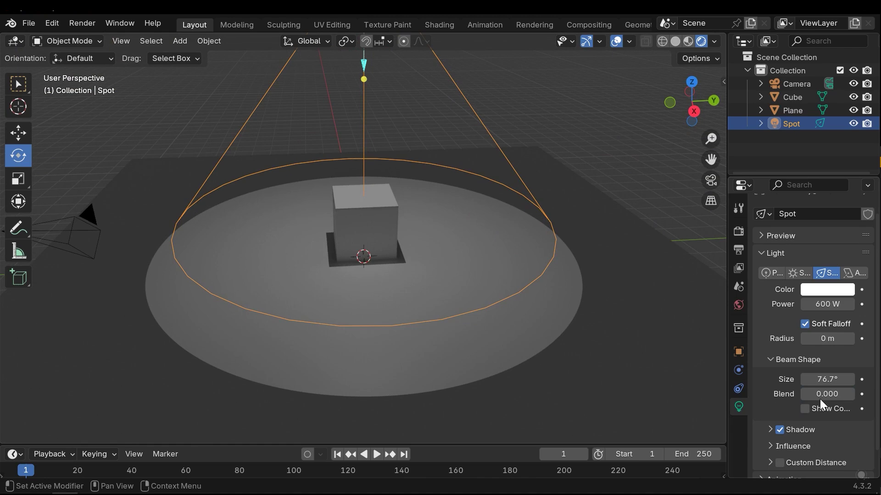
pyautogui.moveTo(807, 394); pyautogui.dragTo(839, 394)
pyautogui.moveTo(441, 263)
pyautogui.mouseDown(button='middle')
pyautogui.moveTo(412, 280)
pyautogui.moveTo(401, 261)
pyautogui.moveTo(442, 264)
pyautogui.mouseUp(button='middle')
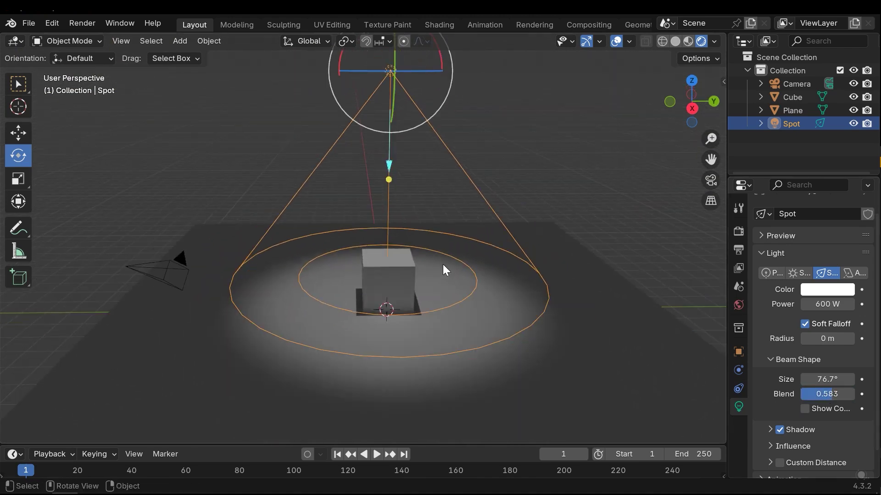
pyautogui.click(804, 408)
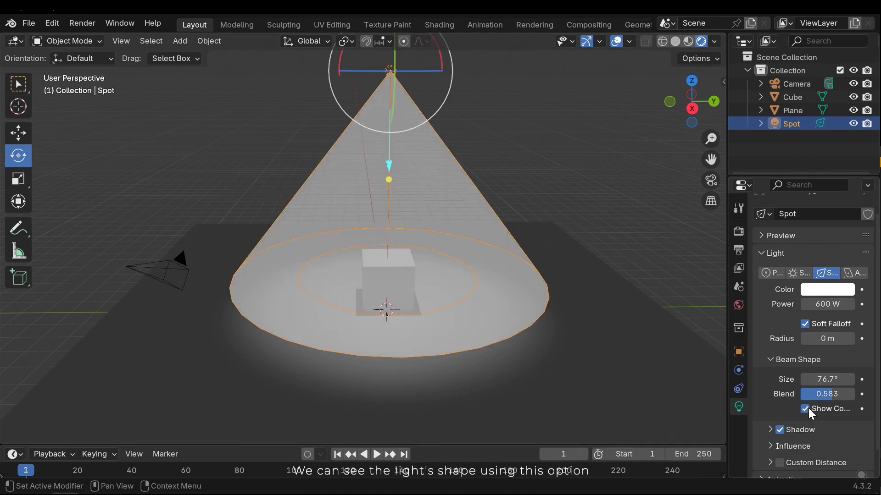
pyautogui.click(806, 408)
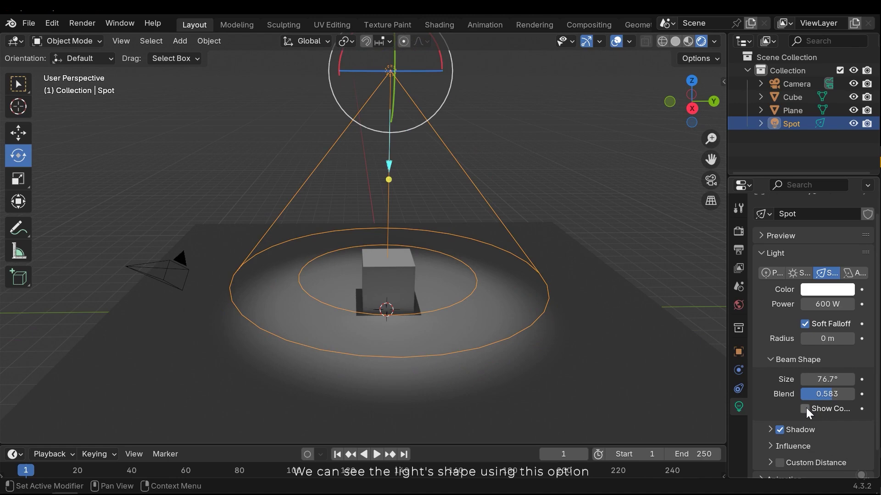
pyautogui.scroll(-2, 783, 386)
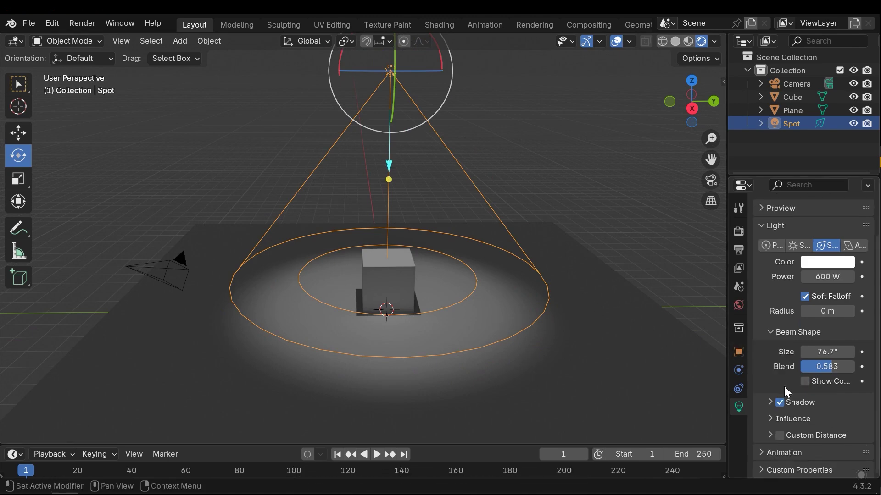
pyautogui.click(798, 402)
pyautogui.scroll(-2, 793, 367)
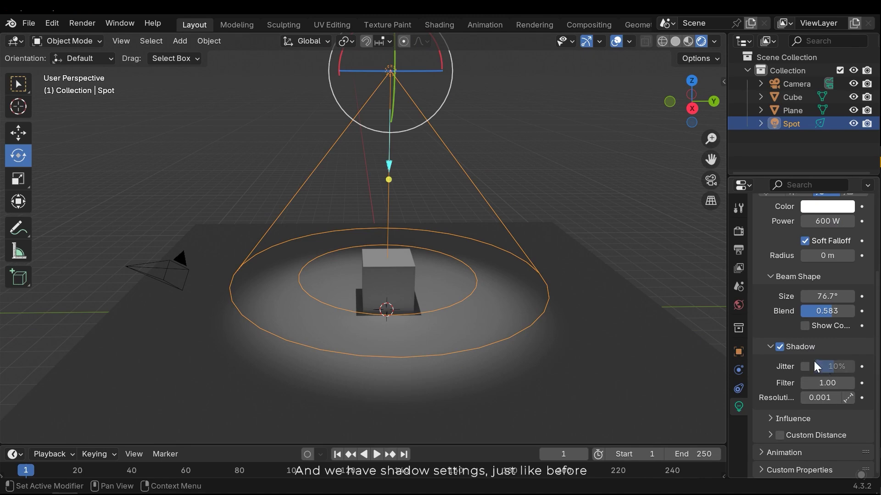
pyautogui.click(799, 348)
pyautogui.scroll(5, 807, 367)
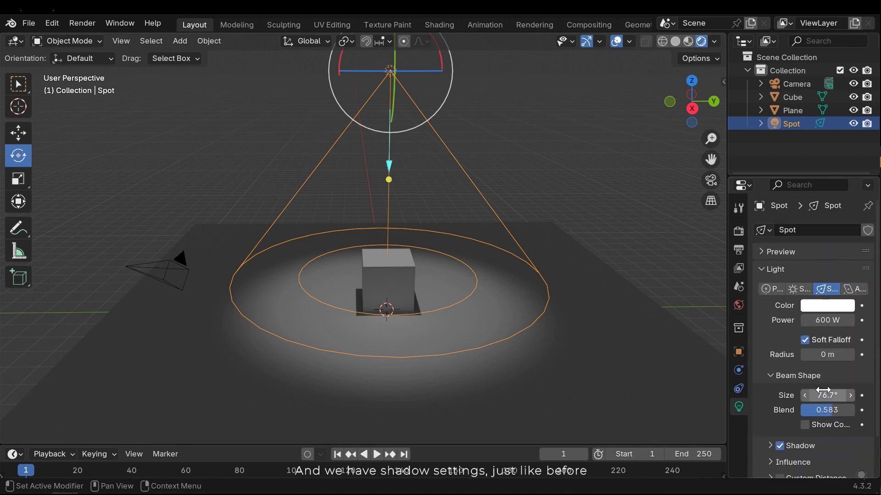
pyautogui.scroll(-3, 472, 281)
pyautogui.moveTo(453, 261); pyautogui.dragTo(464, 290, button='middle')
# Step: Delete the spot light and add an area light at the cube
pyautogui.press('Delete')
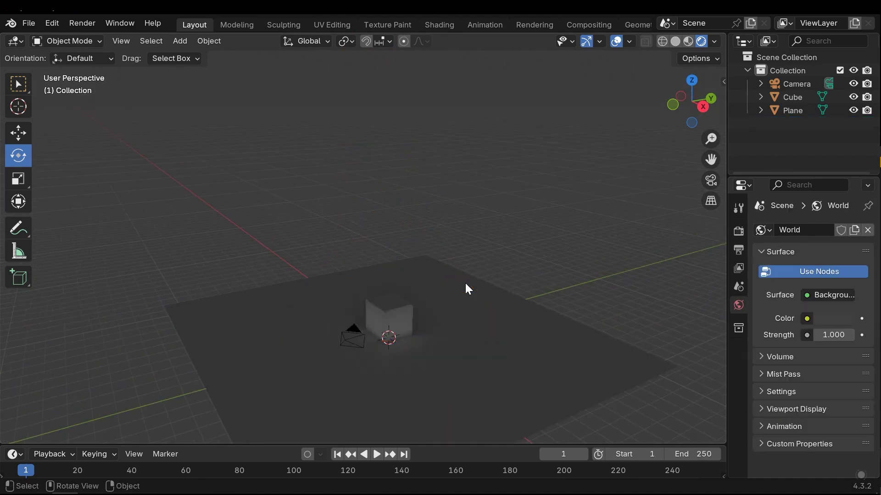
pyautogui.hotkey('shift', 'a')
pyautogui.moveTo(453, 289)
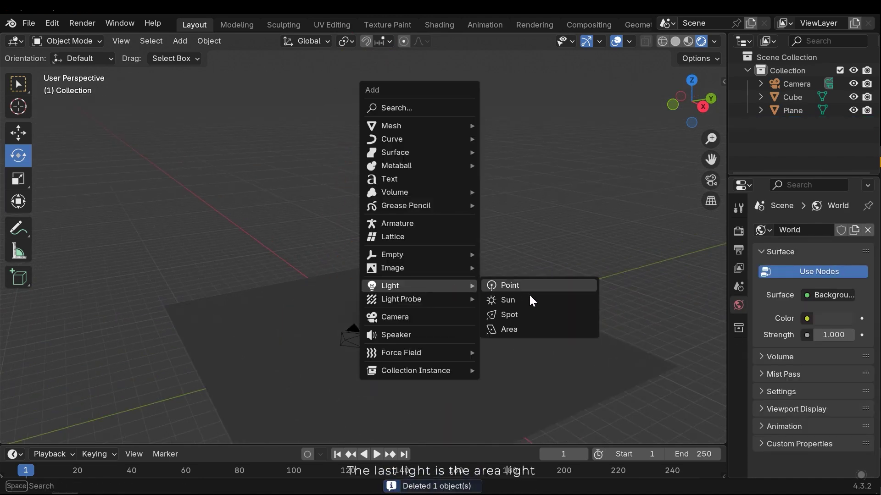
pyautogui.click(506, 329)
pyautogui.moveTo(448, 330); pyautogui.dragTo(398, 291, button='middle')
# Step: Switch to the Move tool and raise the area light just above the cube
pyautogui.hotkey('shift', 'space')
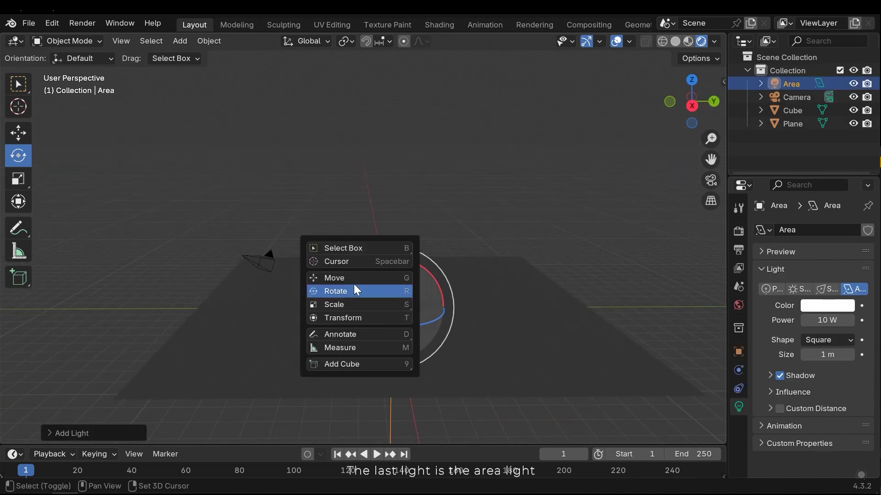
pyautogui.click(353, 278)
pyautogui.moveTo(396, 251); pyautogui.dragTo(395, 188)
# Step: Scale the area light up and raise it above the cube
pyautogui.moveTo(395, 188); pyautogui.dragTo(357, 203, button='middle')
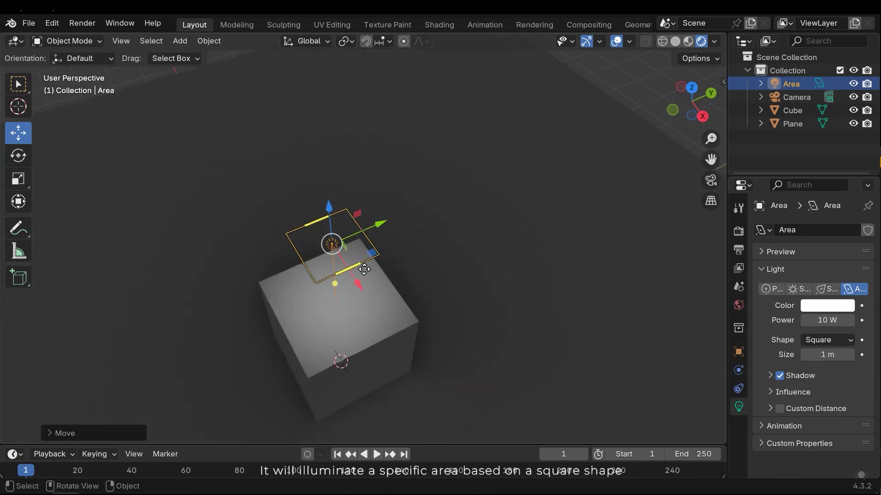
pyautogui.scroll(-3, 358, 250)
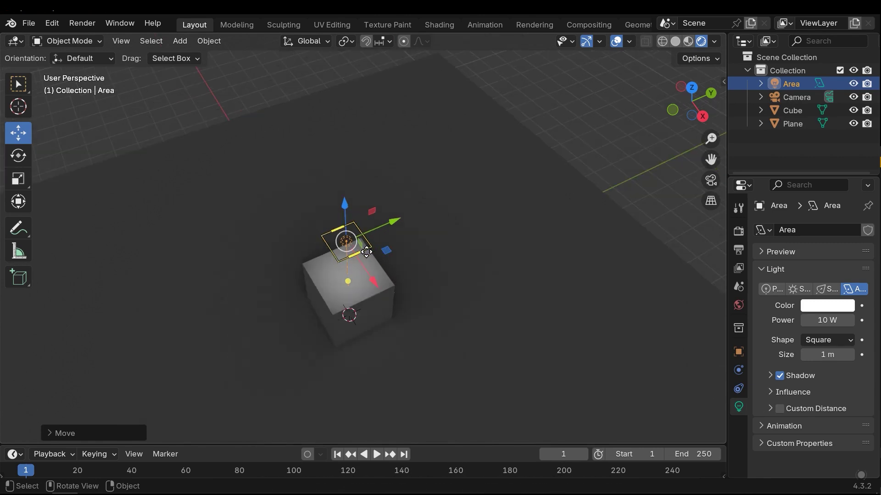
pyautogui.press('s')
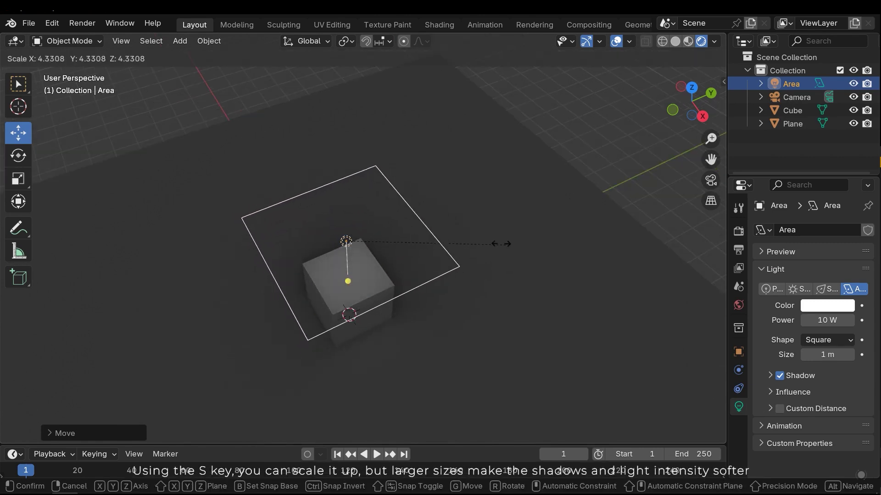
pyautogui.click(447, 292)
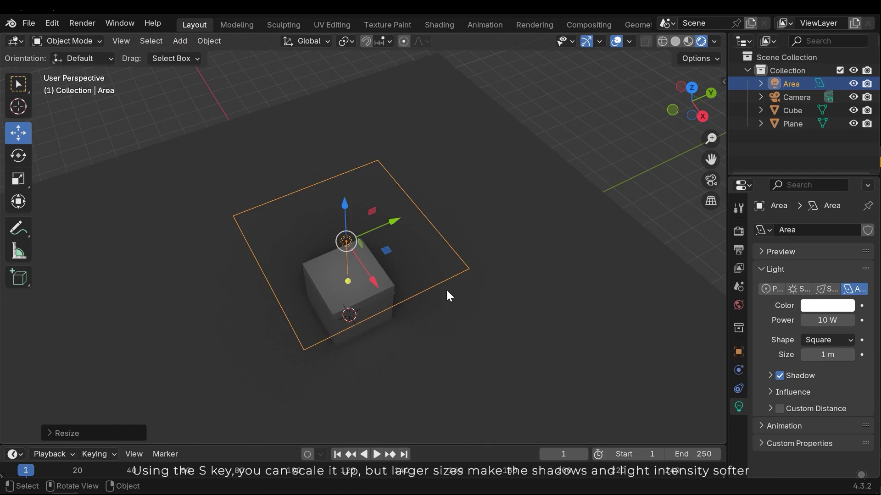
pyautogui.moveTo(447, 291); pyautogui.dragTo(372, 226, button='middle')
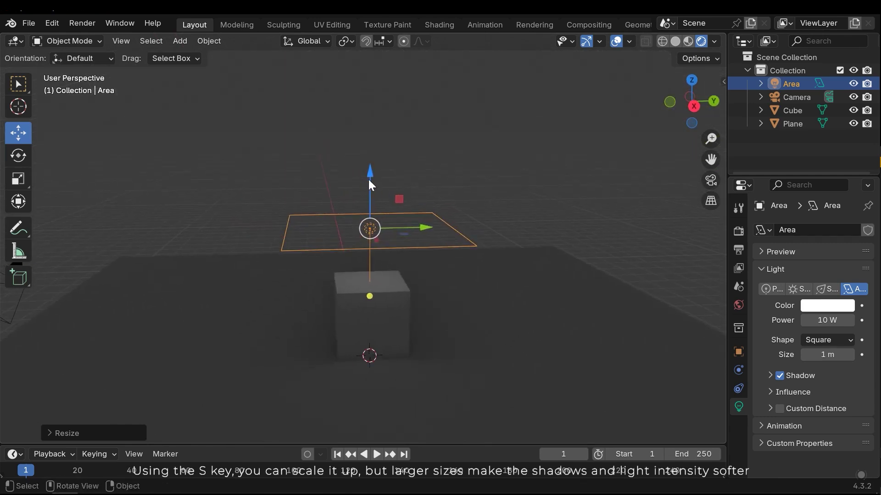
pyautogui.moveTo(371, 183); pyautogui.dragTo(408, 195)
# Step: Tilt the area light about 35° with the Rotate tool, then slide it sideways along Y
pyautogui.hotkey('shift', 'space')
pyautogui.click(339, 203)
pyautogui.hotkey('shift', 'space')
pyautogui.click(343, 181)
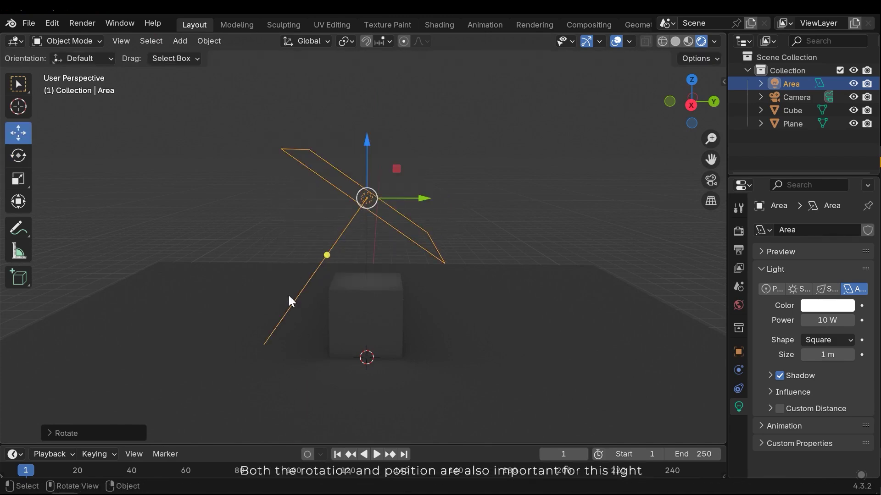
pyautogui.moveTo(424, 198); pyautogui.dragTo(492, 200)
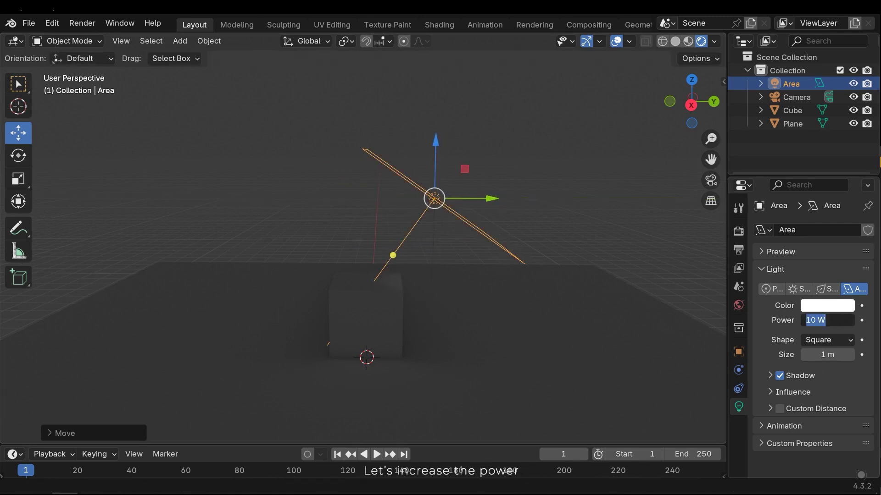
# Step: Set the area light power to 300 W and move it higher and further along Y
pyautogui.write('300')
pyautogui.press('Return')
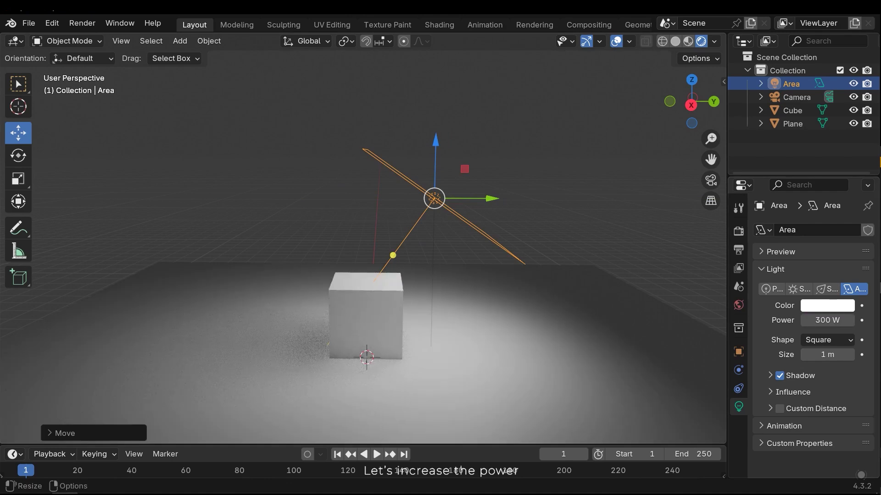
pyautogui.moveTo(615, 321); pyautogui.dragTo(467, 318, button='middle')
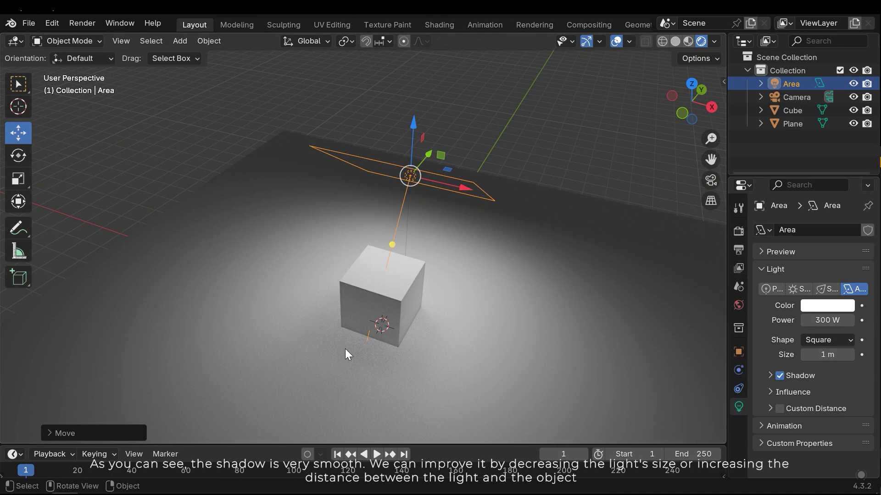
pyautogui.moveTo(406, 320); pyautogui.dragTo(389, 207, button='middle')
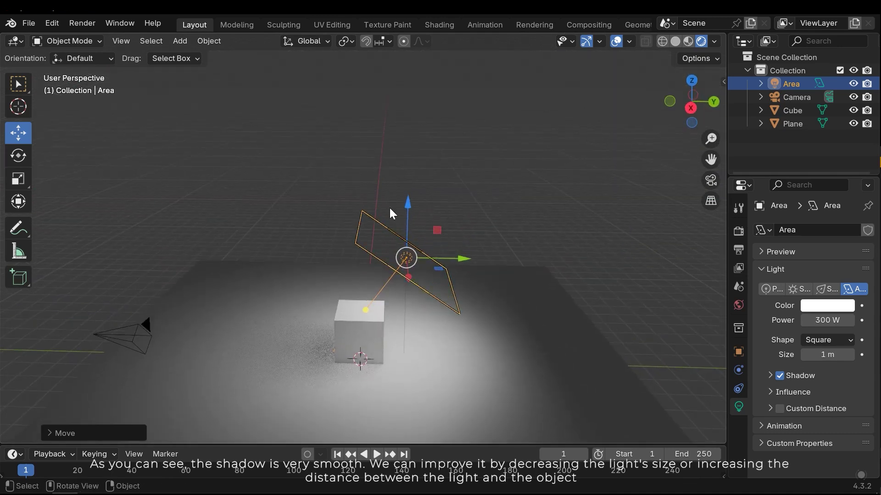
pyautogui.moveTo(409, 206); pyautogui.dragTo(411, 94)
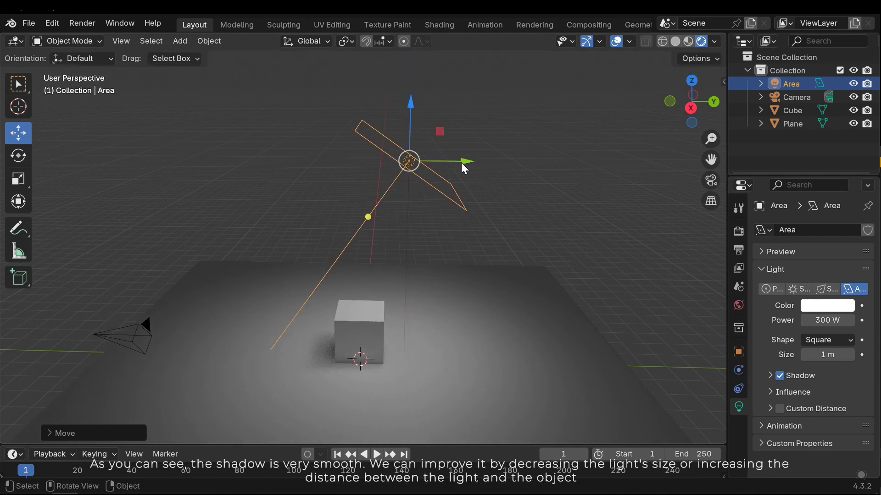
pyautogui.moveTo(462, 167); pyautogui.dragTo(513, 202)
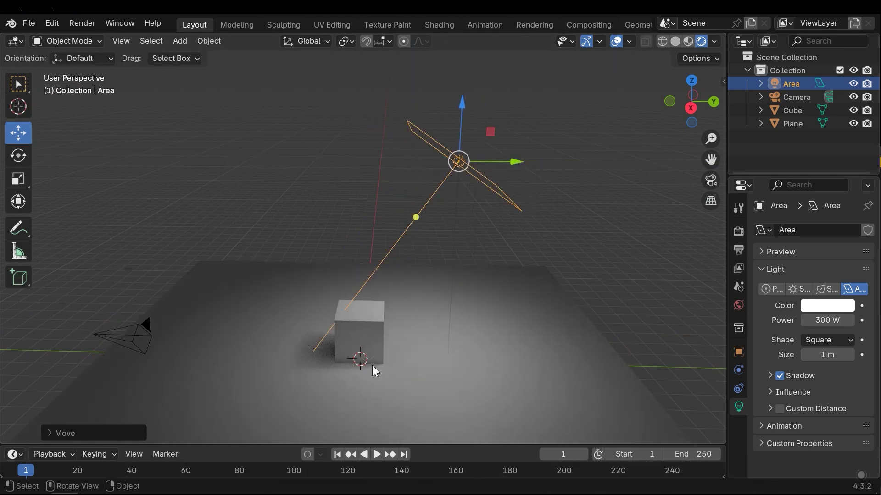
# Step: Scale the area light, then undo the accidental enlargement
pyautogui.moveTo(321, 358); pyautogui.dragTo(367, 300, button='middle')
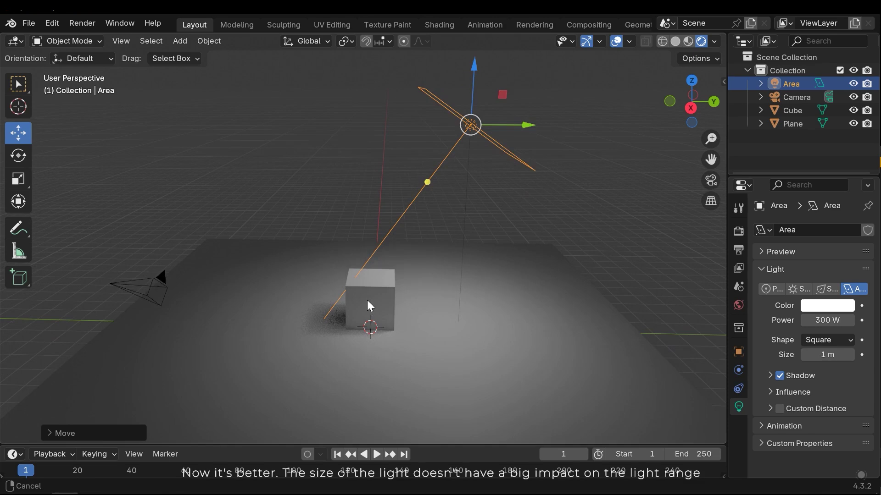
pyautogui.press('s')
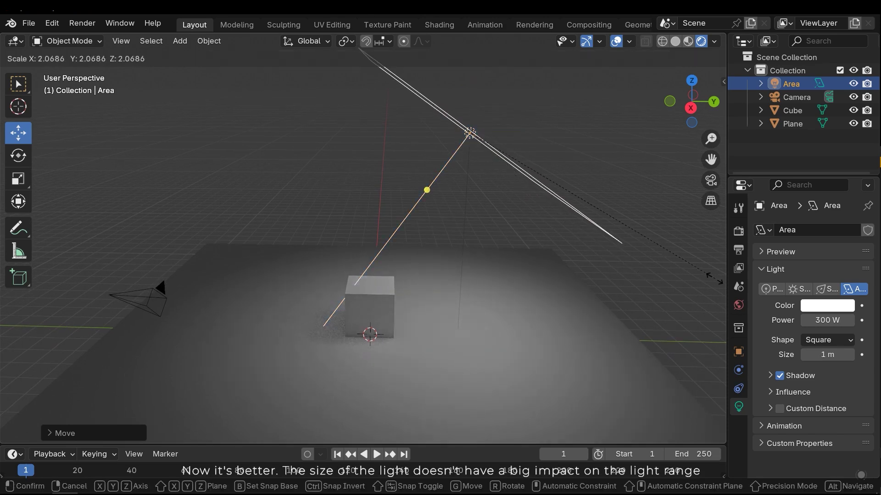
pyautogui.click(714, 279)
pyautogui.moveTo(597, 301); pyautogui.dragTo(366, 328, button='middle')
pyautogui.hotkey('ctrl', 'z')
# Step: Shrink the area light in two passes to about 0.6 scale for a sharper shadow
pyautogui.press('s')
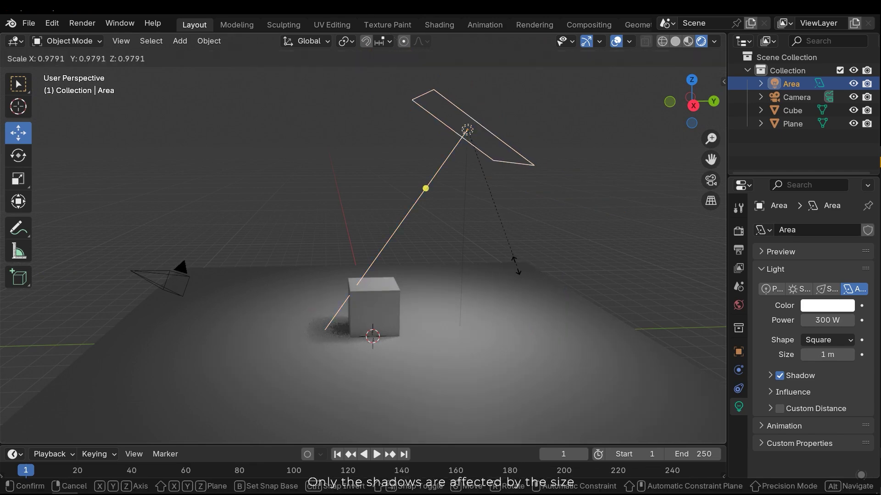
pyautogui.click(444, 217)
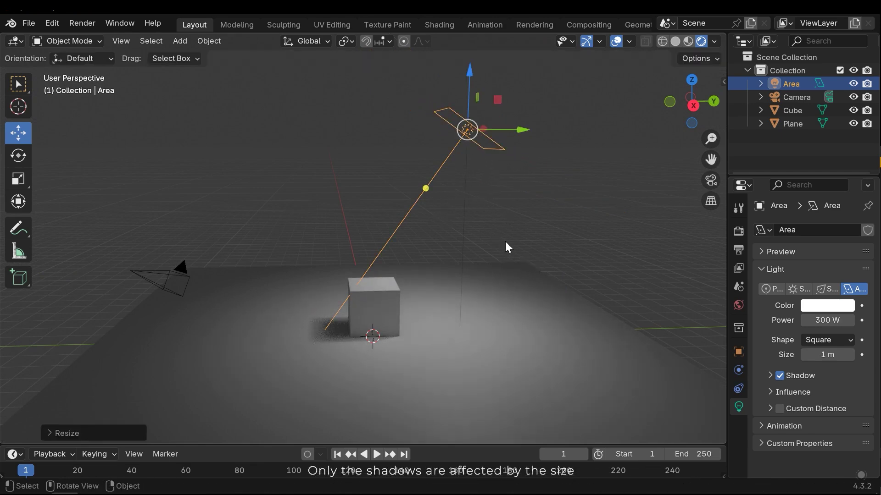
pyautogui.moveTo(505, 241); pyautogui.dragTo(571, 245, button='middle')
pyautogui.press('s')
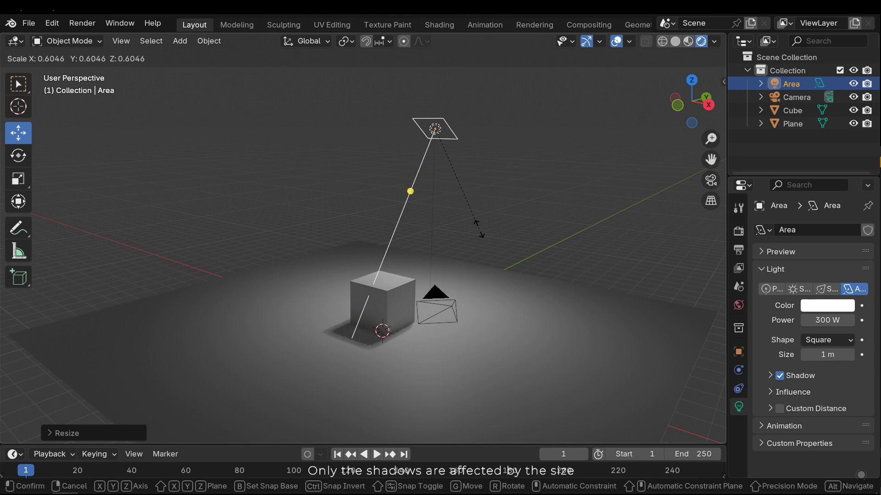
pyautogui.click(486, 234)
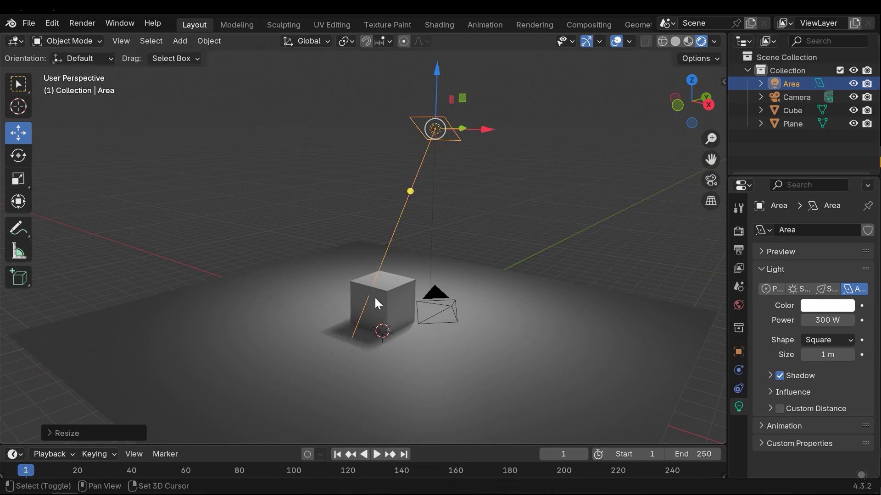
pyautogui.moveTo(375, 298); pyautogui.dragTo(395, 326, button='middle')
# Step: Try the Rectangle light shape, then return to Square and vary its size
pyautogui.scroll(-4, 448, 296)
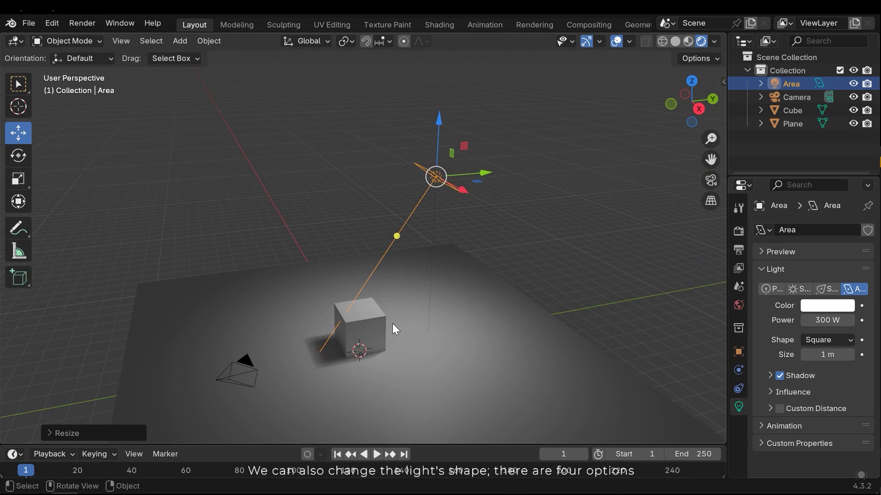
pyautogui.click(819, 341)
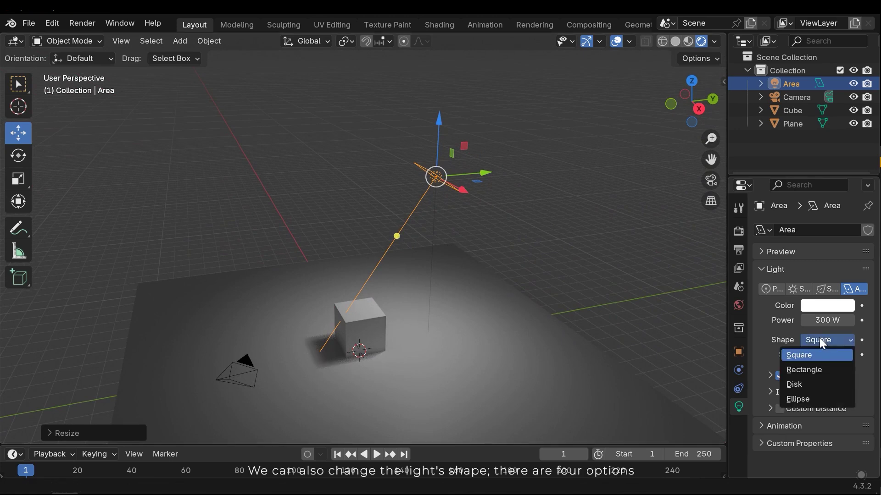
pyautogui.click(805, 370)
pyautogui.moveTo(422, 235)
pyautogui.mouseDown(button='middle')
pyautogui.moveTo(403, 255)
pyautogui.moveTo(386, 254)
pyautogui.moveTo(420, 244)
pyautogui.mouseUp(button='middle')
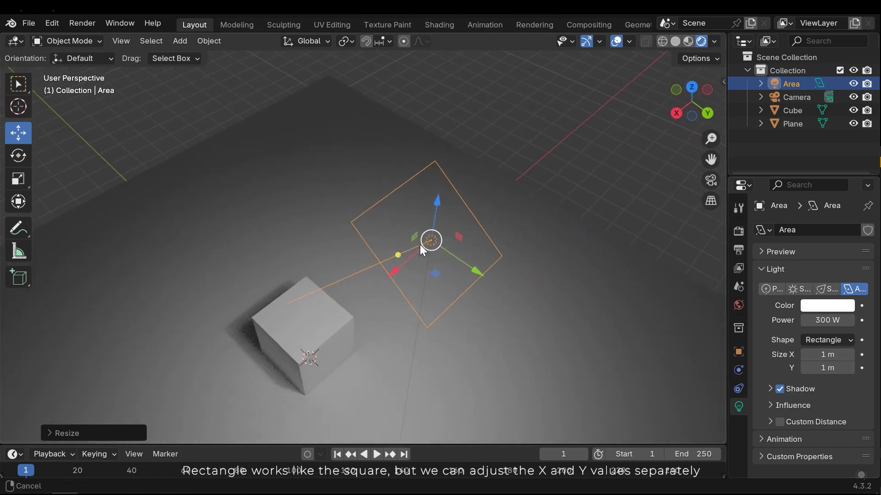
pyautogui.click(811, 339)
pyautogui.click(812, 329)
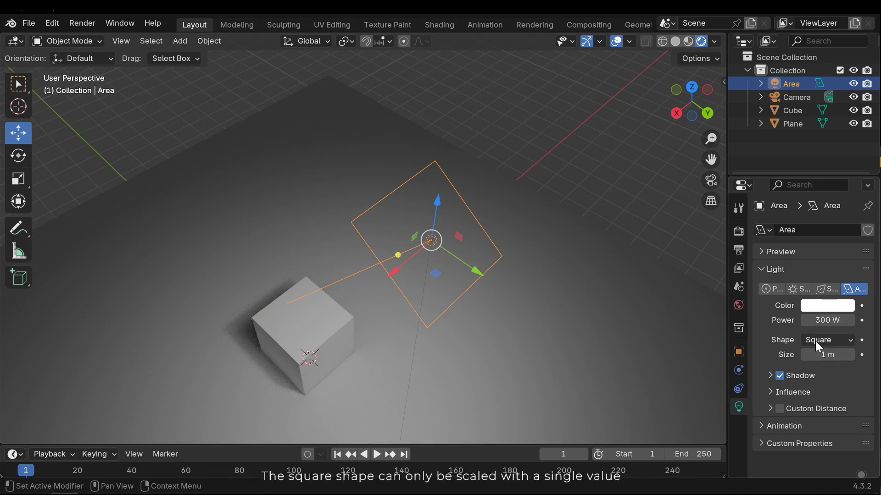
pyautogui.moveTo(828, 354)
pyautogui.mouseDown()
pyautogui.moveTo(867, 355)
pyautogui.moveTo(813, 354)
pyautogui.moveTo(874, 354)
pyautogui.moveTo(834, 354)
pyautogui.mouseUp()
# Step: Switch the shape to Rectangle, stretch its Y size, then reset Y to 1 m
pyautogui.click(825, 340)
pyautogui.click(803, 370)
pyautogui.moveTo(827, 368); pyautogui.dragTo(853, 368)
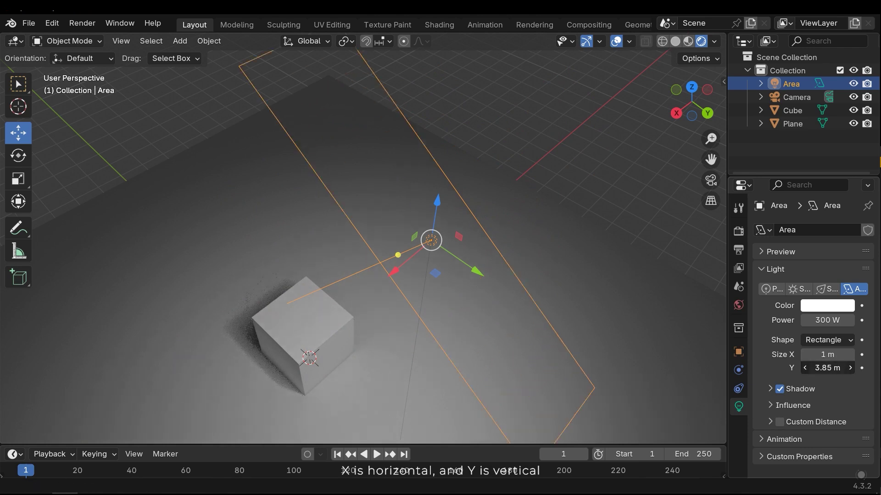
pyautogui.press('BackSpace')
# Step: Try the Disk shape at a larger size, then Ellipse with X squeezed near zero
pyautogui.click(826, 340)
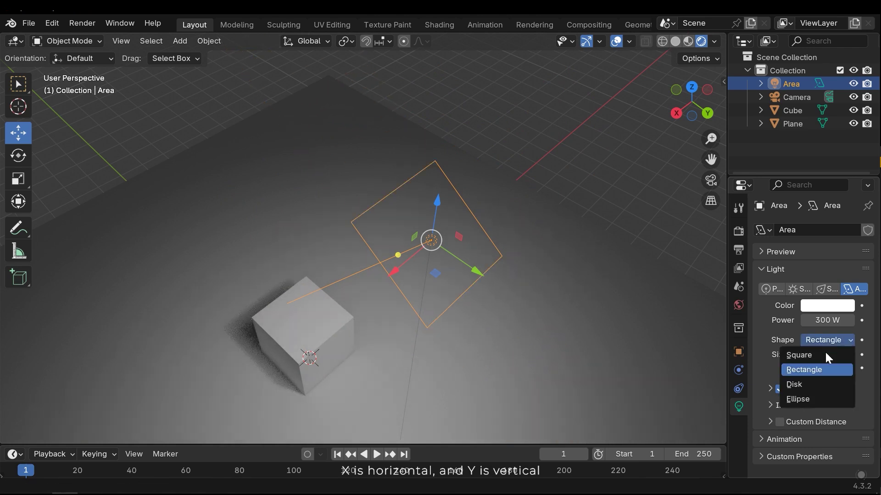
pyautogui.click(805, 383)
pyautogui.moveTo(828, 354)
pyautogui.mouseDown()
pyautogui.moveTo(860, 354)
pyautogui.moveTo(819, 355)
pyautogui.mouseUp()
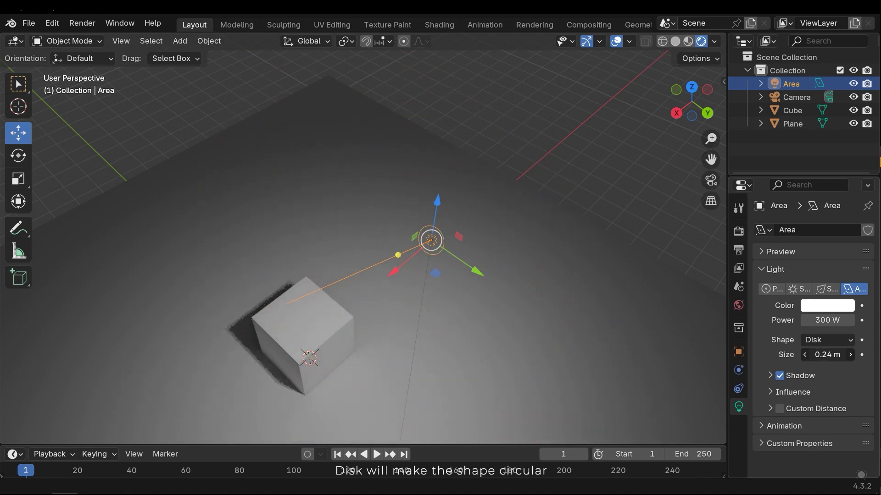
pyautogui.click(819, 341)
pyautogui.click(808, 397)
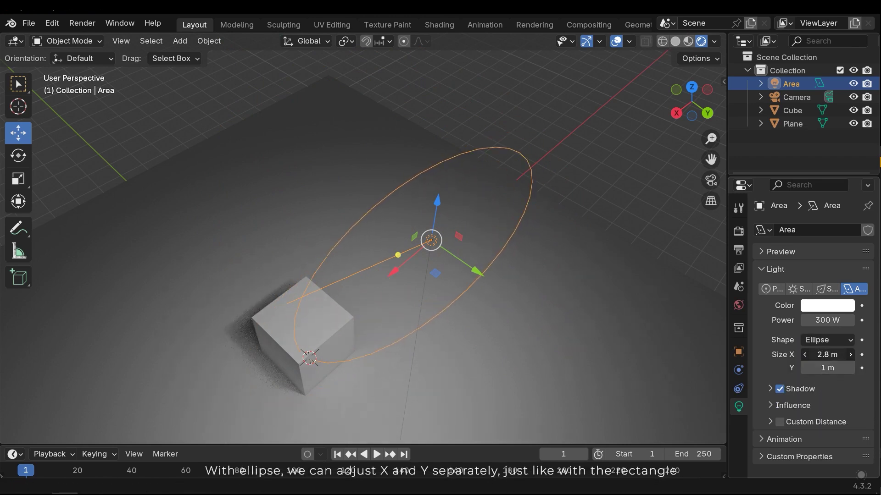
pyautogui.moveTo(827, 354); pyautogui.dragTo(796, 354)
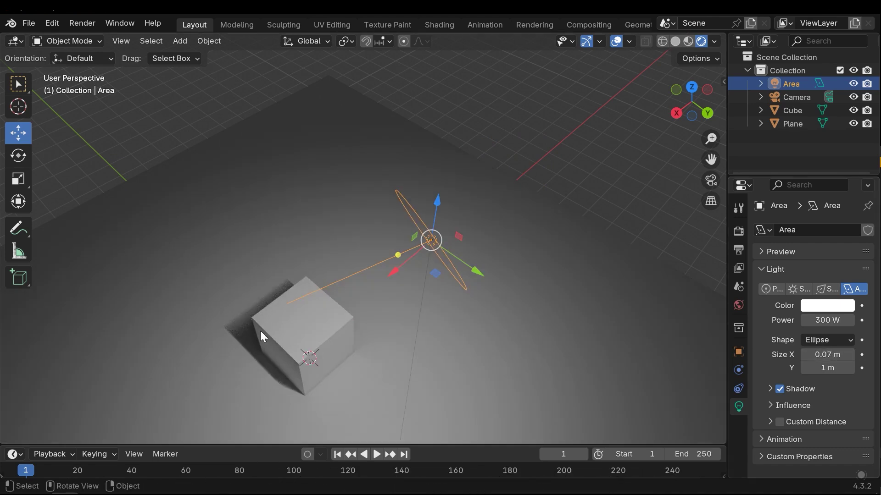
# Step: Inspect the cube's shadow, then reset the ellipse's X size to 1 m
pyautogui.moveTo(260, 331); pyautogui.dragTo(417, 343, button='middle')
pyautogui.scroll(5, 417, 342)
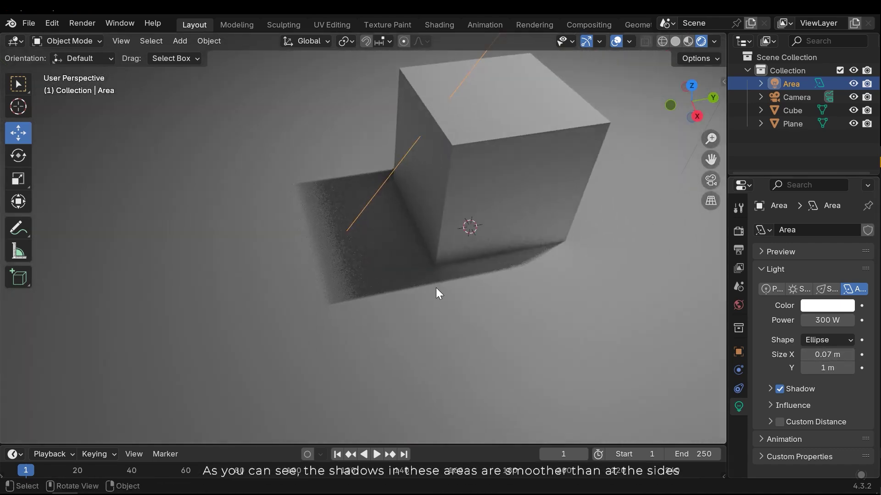
pyautogui.moveTo(436, 288); pyautogui.dragTo(400, 298, button='middle')
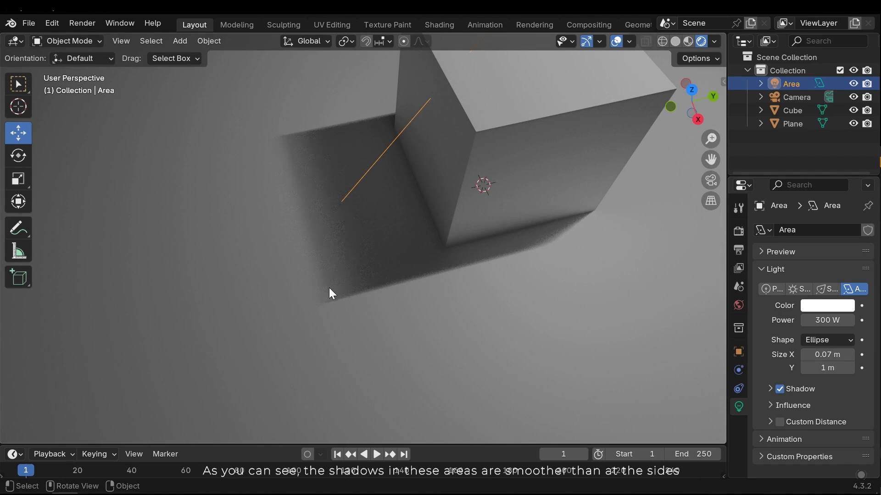
pyautogui.scroll(-8, 504, 293)
pyautogui.moveTo(502, 330); pyautogui.dragTo(392, 264, button='middle')
pyautogui.scroll(2, 413, 256)
pyautogui.hotkey('ctrl', 'z')
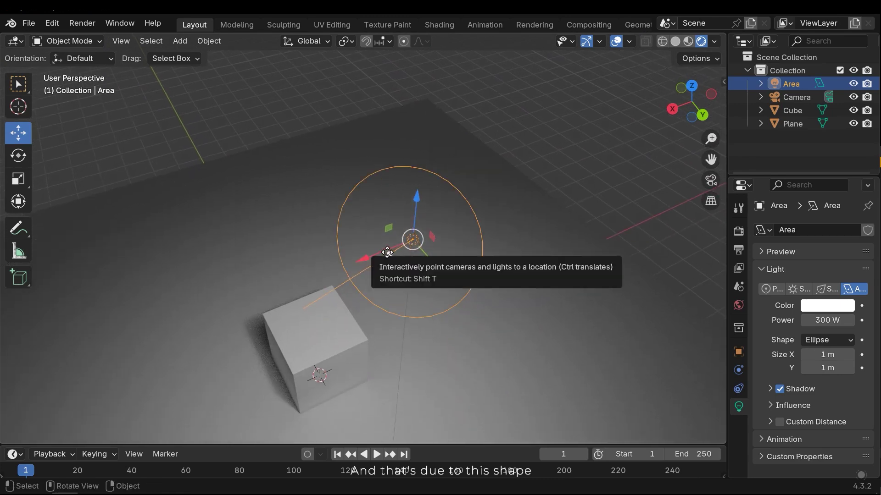
pyautogui.moveTo(546, 270); pyautogui.dragTo(566, 255, button='middle')
# Step: Delete the area light, make the bottom timeline area taller and open its editor type list
pyautogui.press('Delete')
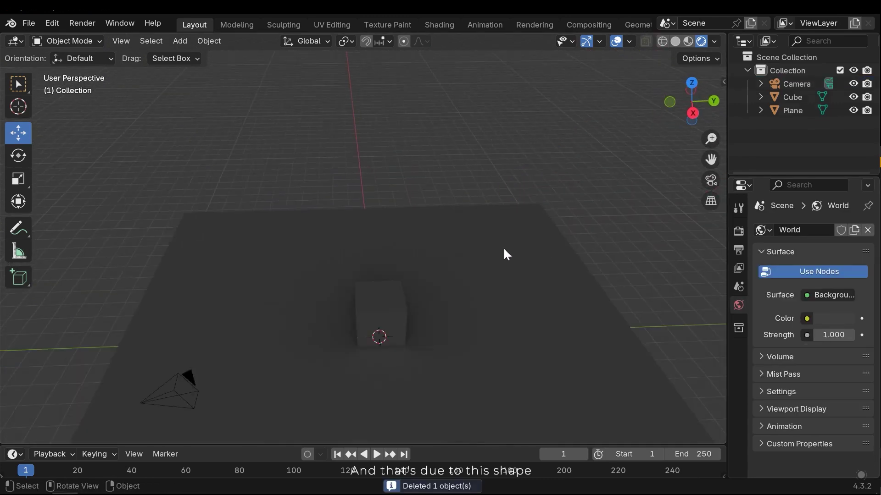
pyautogui.moveTo(411, 318); pyautogui.dragTo(411, 251, button='middle')
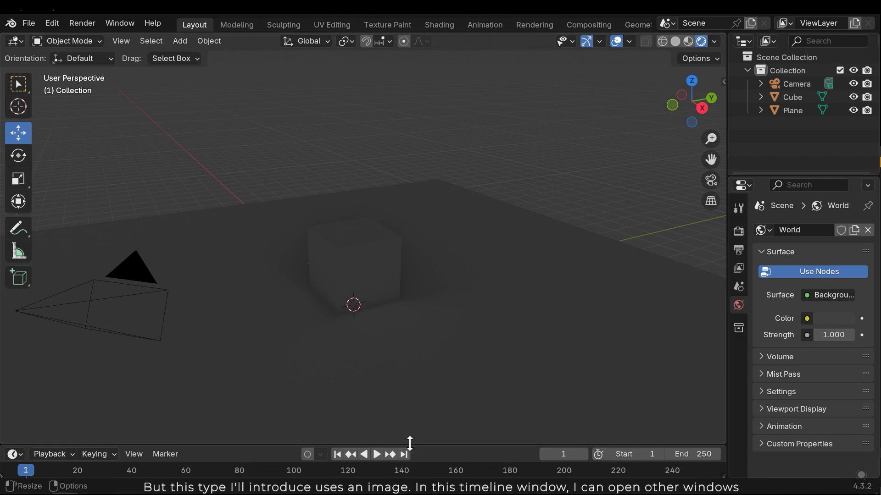
pyautogui.moveTo(408, 445); pyautogui.dragTo(378, 284)
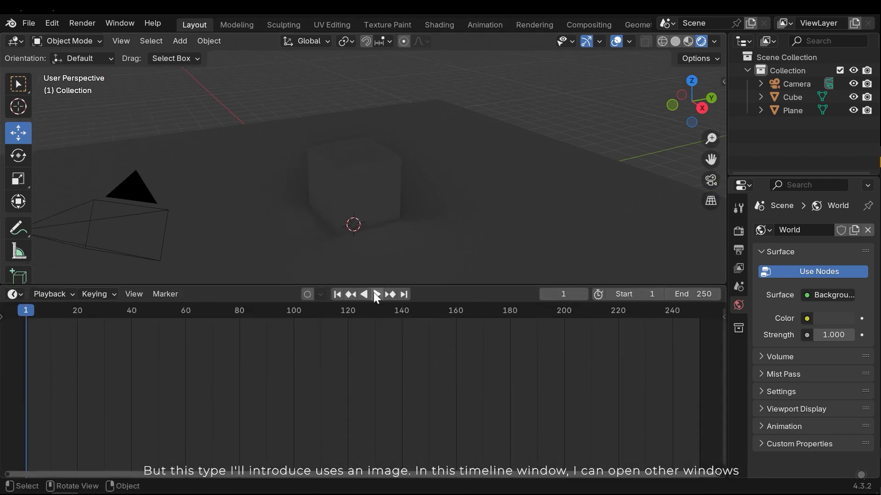
pyautogui.click(15, 295)
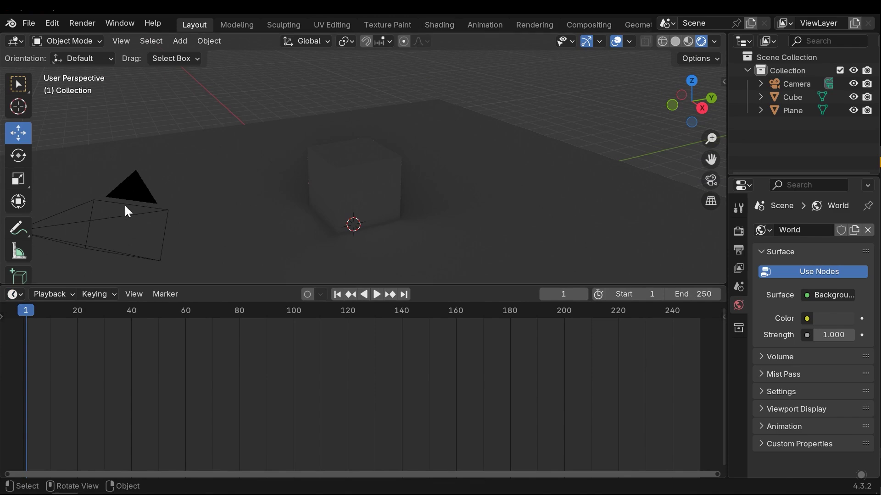
pyautogui.click(15, 294)
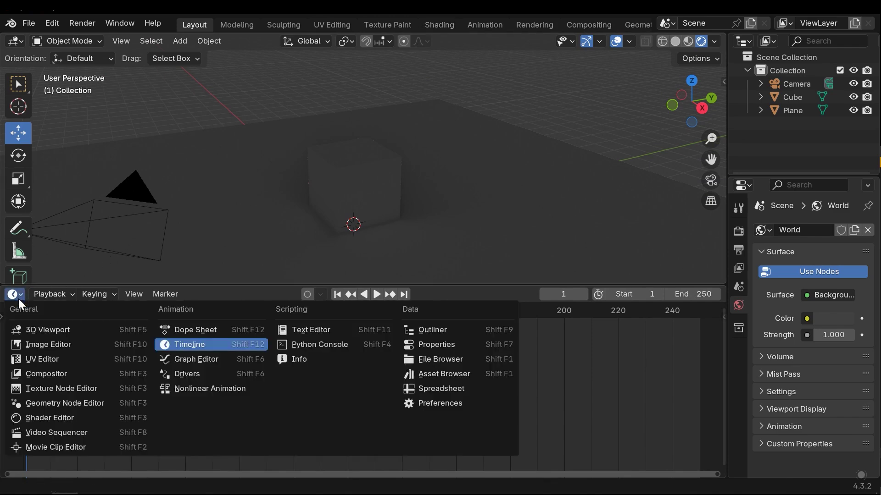
# Step: Switch the bottom area to the Shader Editor with Shader Type set to World
pyautogui.click(68, 418)
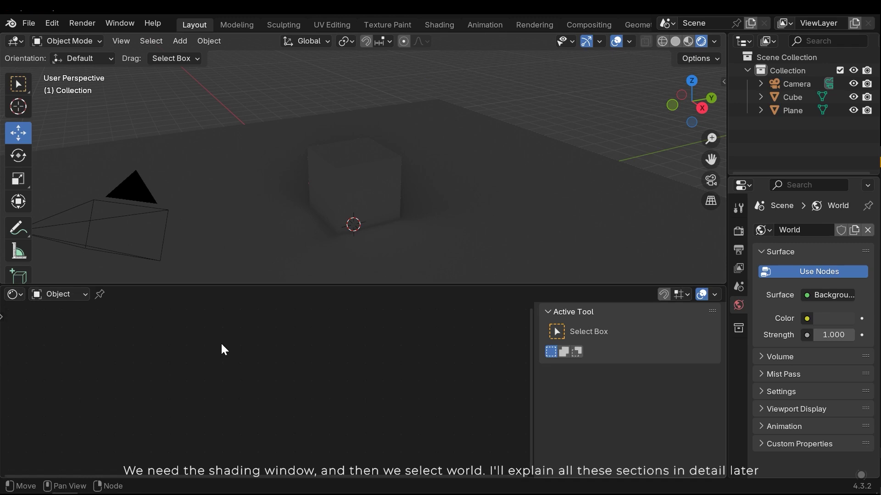
pyautogui.click(46, 296)
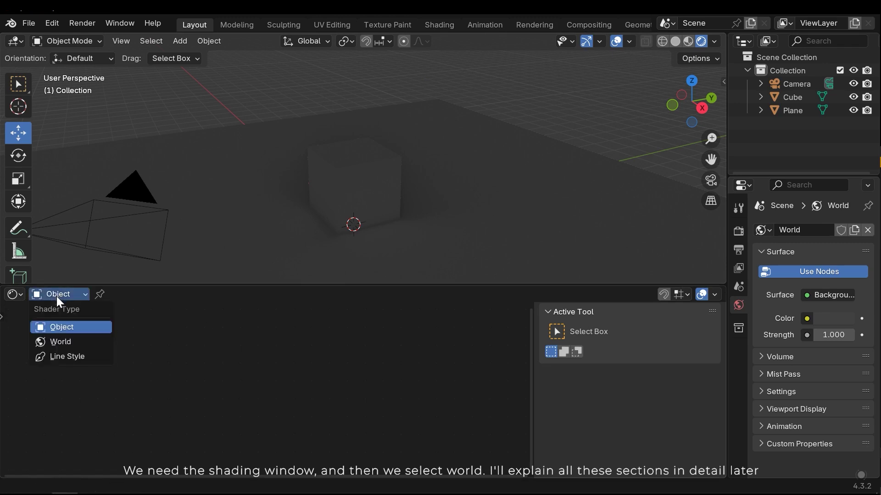
pyautogui.click(58, 342)
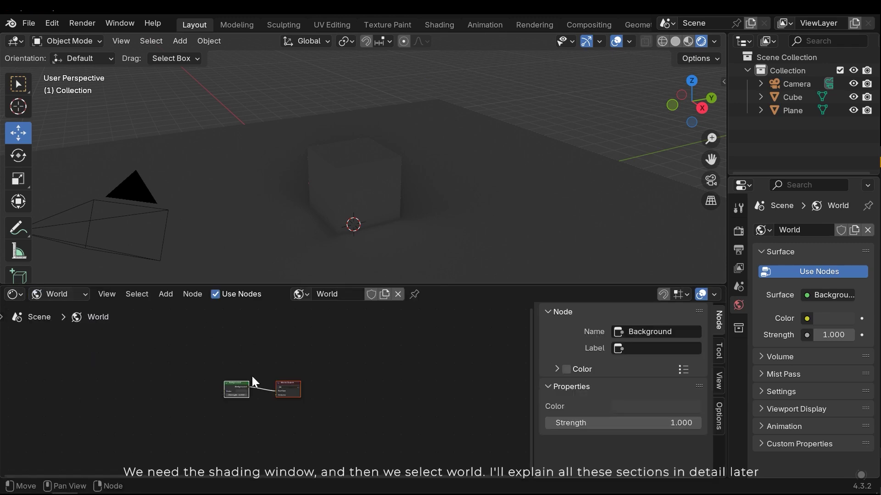
pyautogui.moveTo(251, 376); pyautogui.dragTo(298, 382, button='middle')
pyautogui.scroll(3, 324, 392)
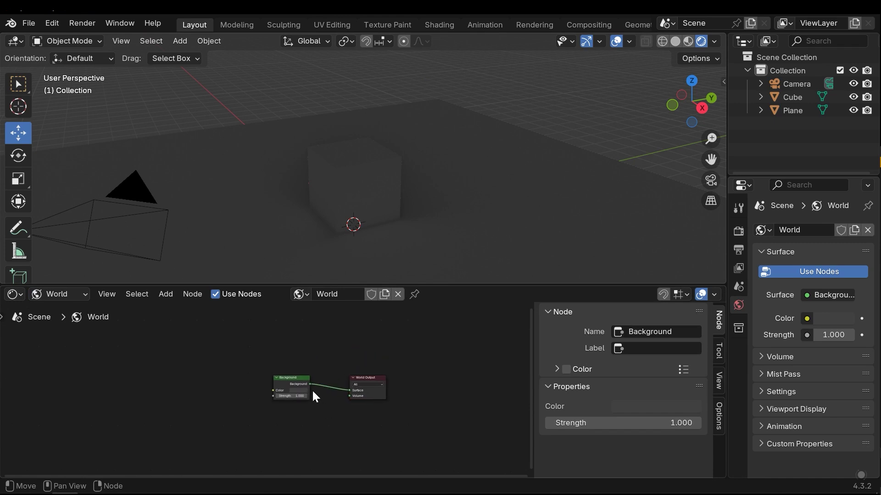
pyautogui.scroll(2, 326, 388)
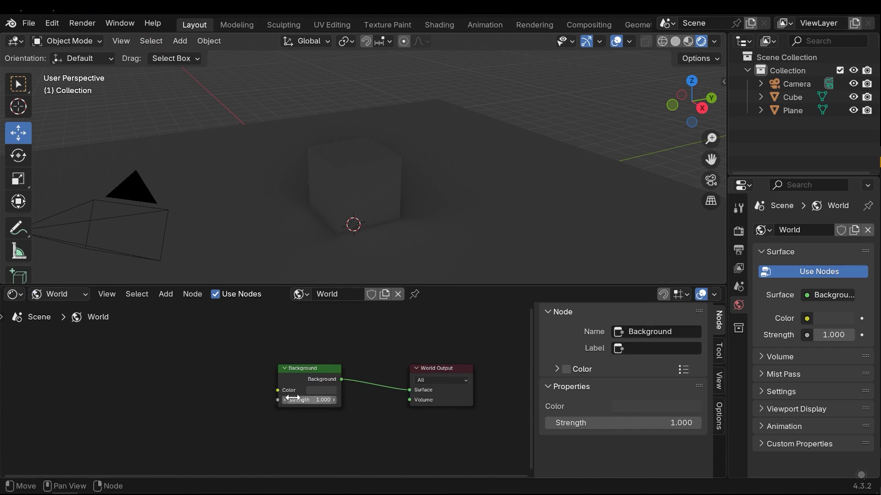
pyautogui.scroll(-2, 410, 149)
pyautogui.scroll(5, 406, 232)
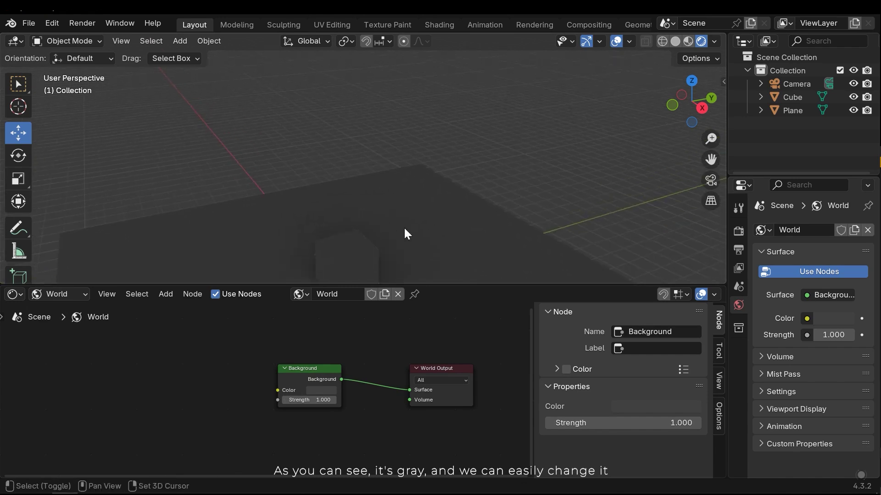
pyautogui.scroll(-5, 405, 234)
pyautogui.moveTo(410, 216); pyautogui.dragTo(426, 248, button='middle')
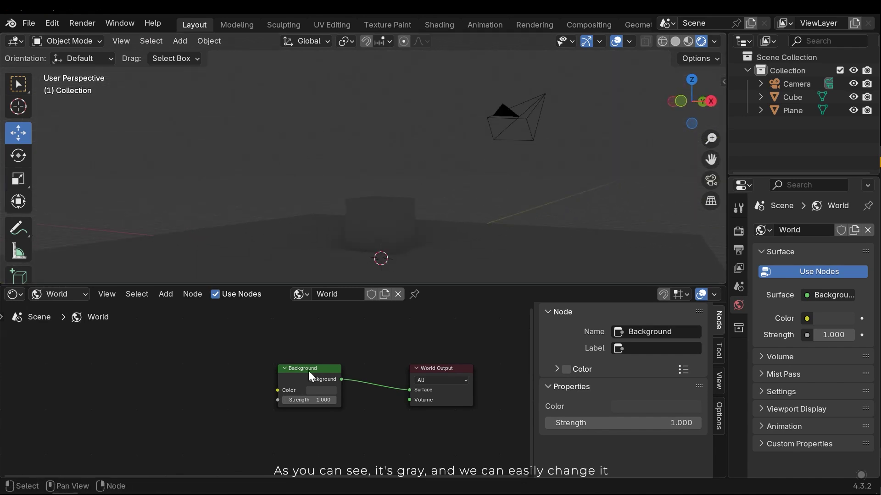
# Step: Test a dark purple Background colour, undo it, and adjust the Background strength
pyautogui.click(320, 391)
pyautogui.moveTo(350, 271)
pyautogui.mouseDown()
pyautogui.moveTo(370, 280)
pyautogui.moveTo(321, 273)
pyautogui.moveTo(355, 257)
pyautogui.mouseUp()
pyautogui.moveTo(467, 211); pyautogui.dragTo(427, 208, button='middle')
pyautogui.hotkey('ctrl', 'z')
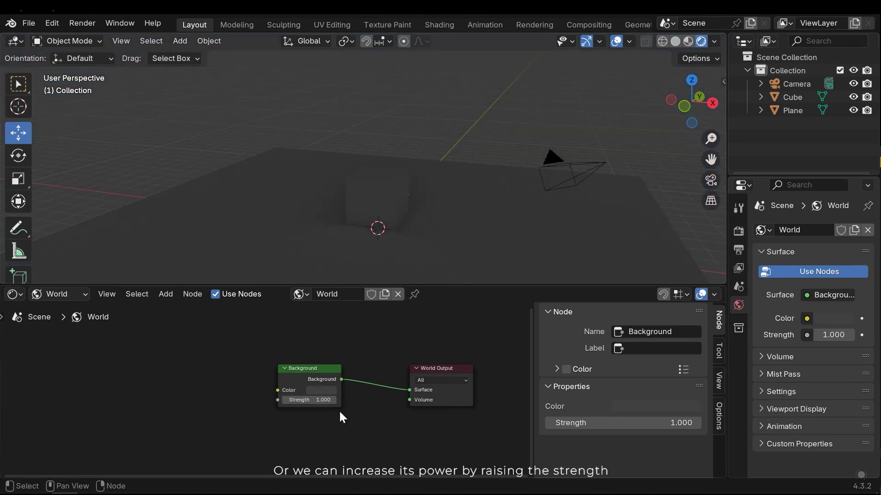
pyautogui.moveTo(307, 400)
pyautogui.mouseDown()
pyautogui.moveTo(362, 401)
pyautogui.moveTo(305, 398)
pyautogui.mouseUp()
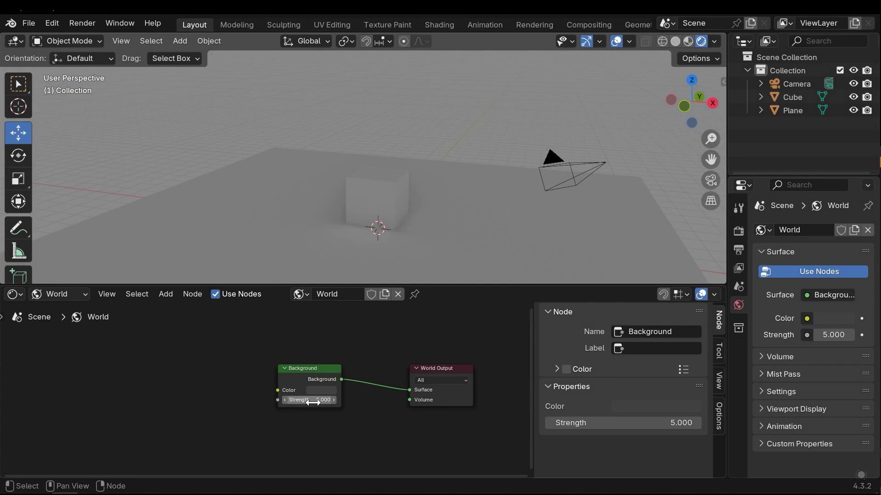
pyautogui.moveTo(238, 396); pyautogui.dragTo(372, 363, button='middle')
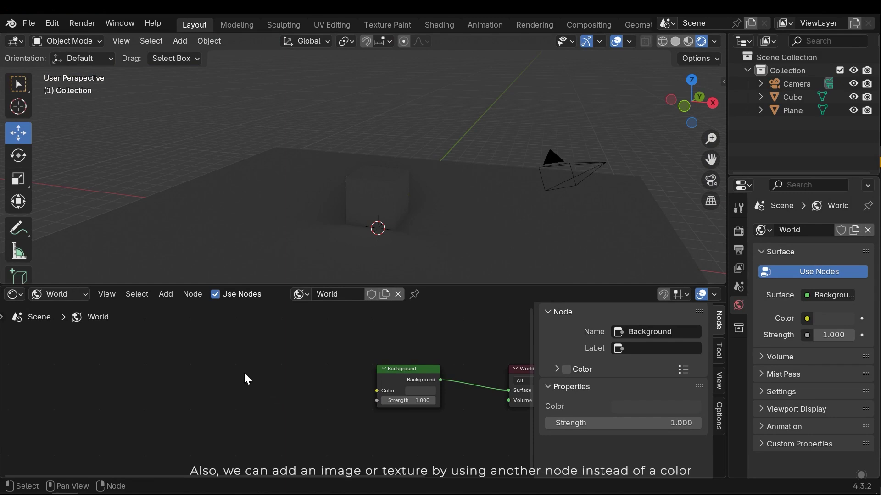
# Step: Add an Environment Texture node to the left of the Background node
pyautogui.hotkey('shift', 'a')
pyautogui.moveTo(228, 358)
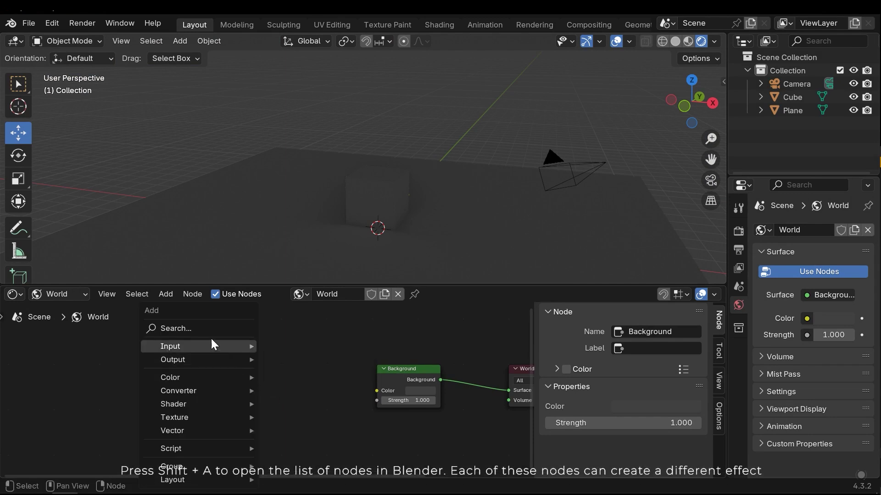
pyautogui.click(199, 329)
pyautogui.press('Escape')
pyautogui.hotkey('shift', 'a')
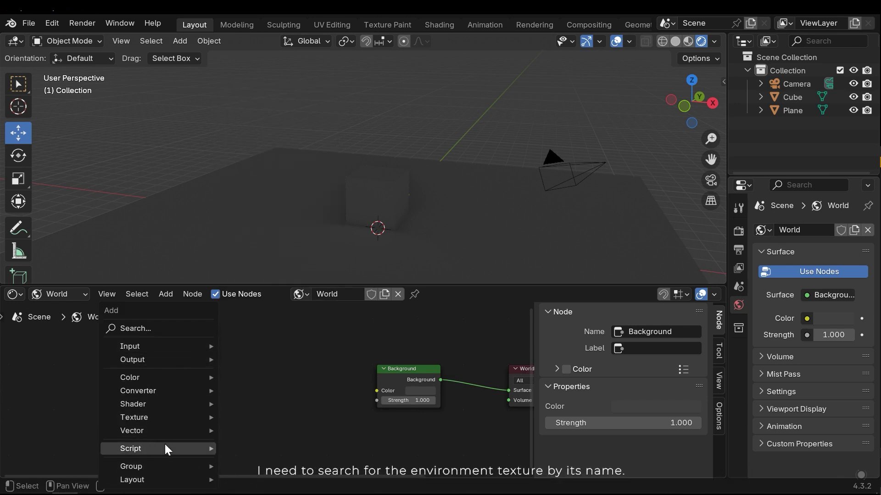
pyautogui.click(161, 328)
pyautogui.write('en')
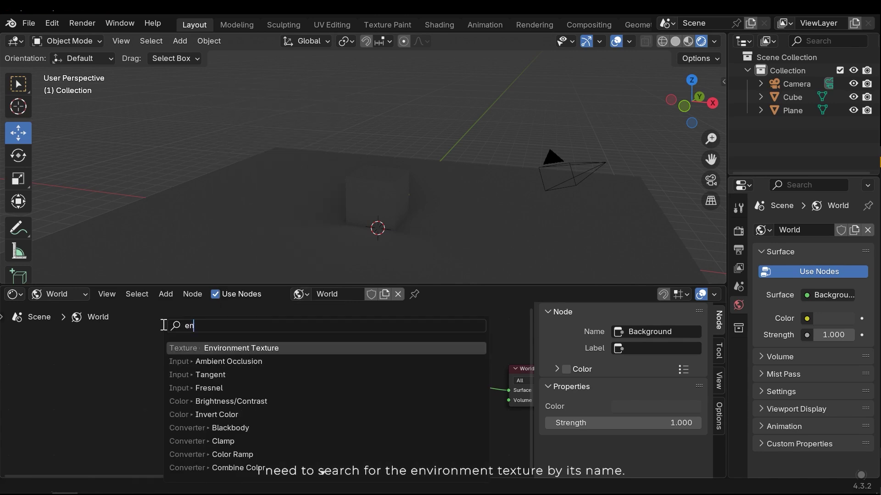
pyautogui.click(231, 349)
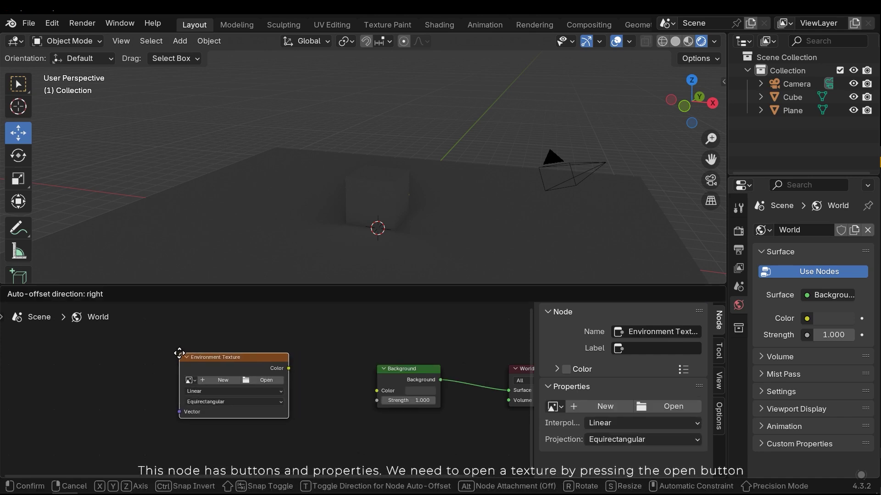
pyautogui.click(216, 370)
# Step: Load autumn_forest_04_8k.hdr into the Environment Texture node
pyautogui.moveTo(247, 404); pyautogui.dragTo(329, 392, button='middle')
pyautogui.scroll(1, 266, 362)
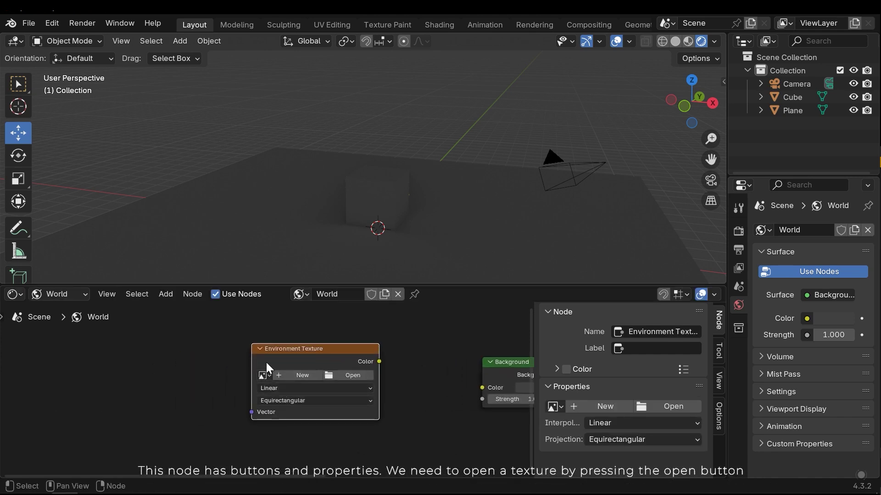
pyautogui.scroll(1, 379, 383)
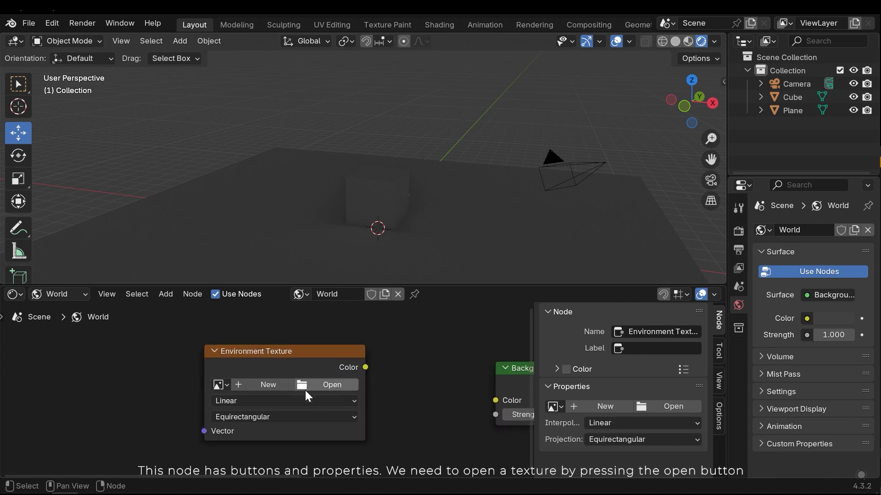
pyautogui.click(327, 385)
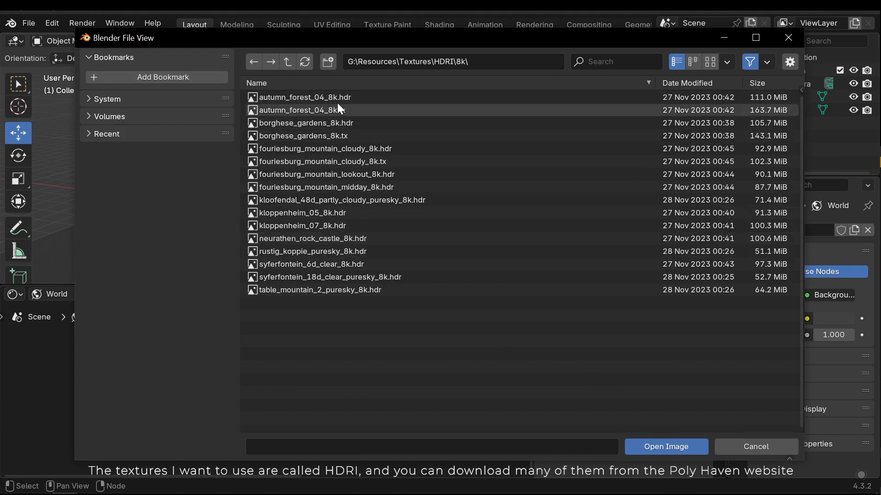
pyautogui.doubleClick(325, 97)
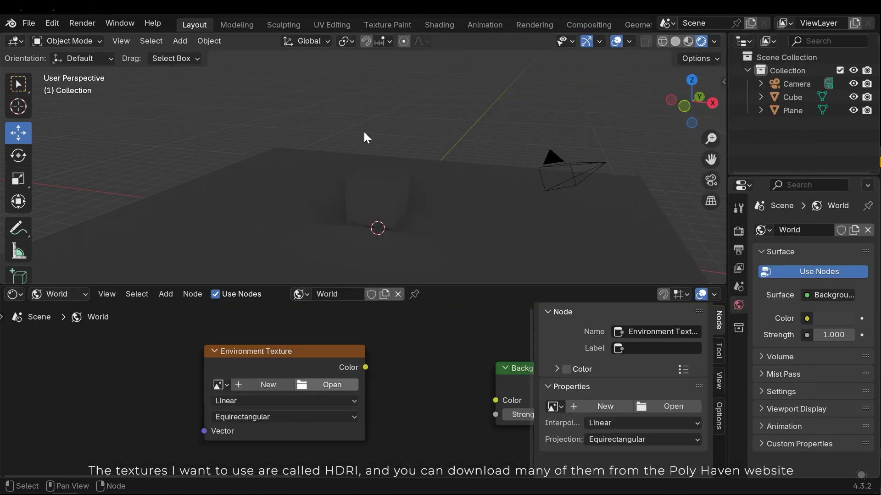
# Step: Connect the Environment Texture's Color output to the Background node's Color input
pyautogui.press('Home')
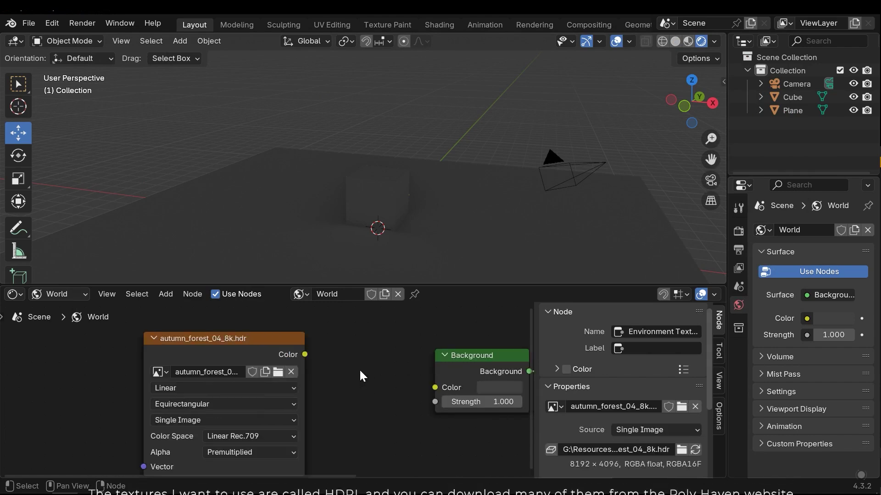
pyautogui.scroll(1, 308, 391)
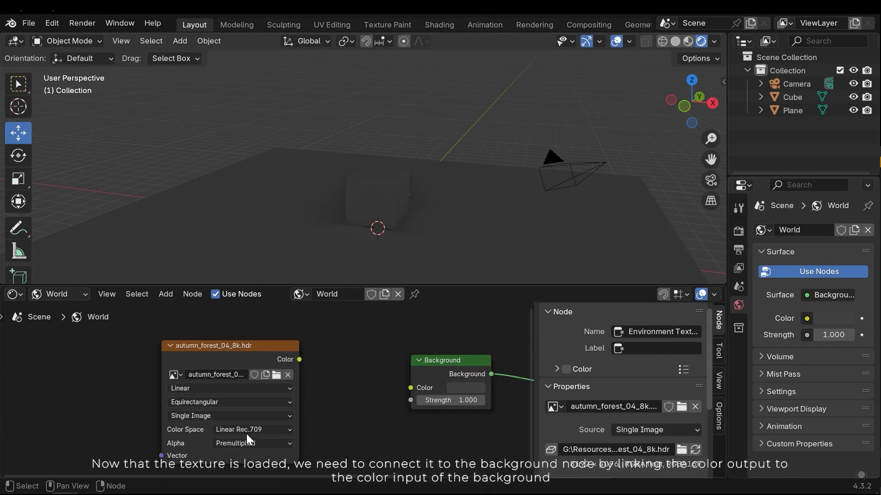
pyautogui.moveTo(238, 442); pyautogui.dragTo(182, 437, button='middle')
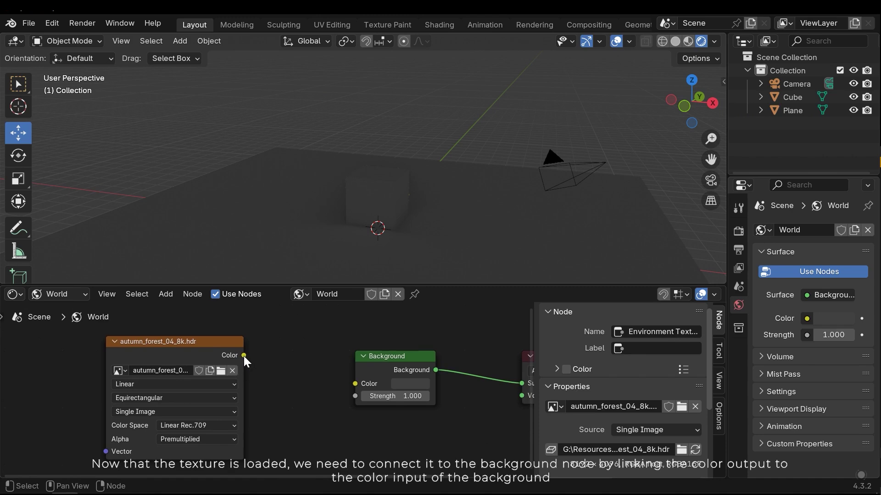
pyautogui.moveTo(244, 356); pyautogui.dragTo(355, 383)
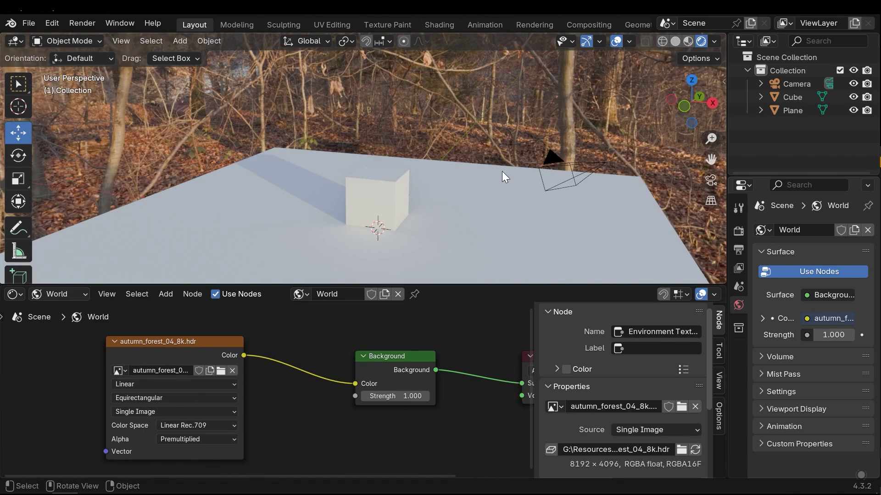
# Step: Orbit the viewport to view the cube and plane within the forest environment
pyautogui.moveTo(502, 172); pyautogui.dragTo(727, 137, button='middle')
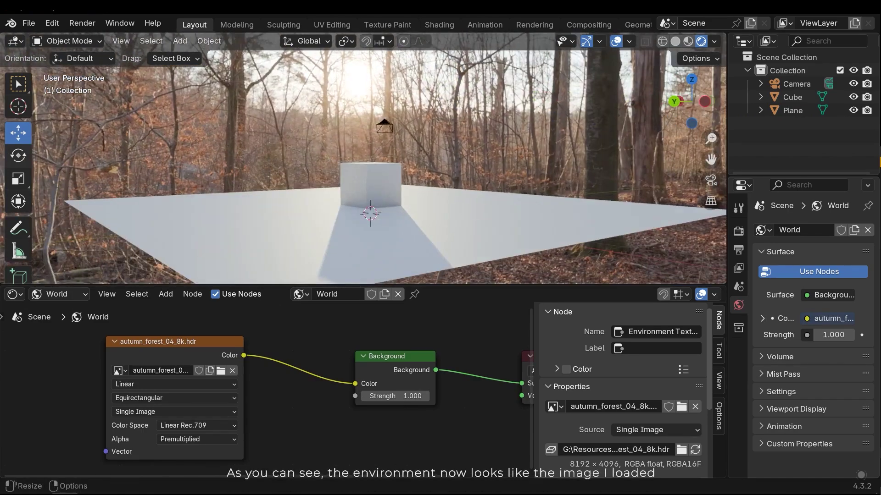
pyautogui.moveTo(401, 180); pyautogui.dragTo(313, 204, button='middle')
pyautogui.scroll(6, 391, 189)
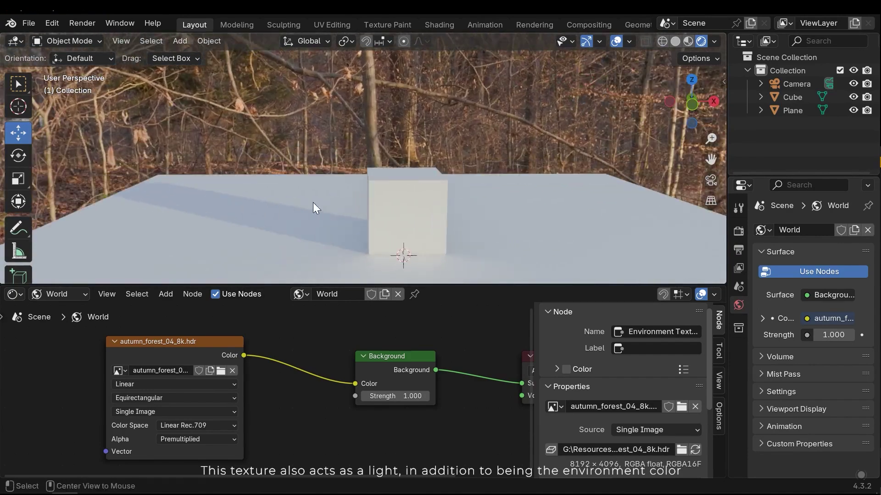
pyautogui.moveTo(294, 164); pyautogui.dragTo(368, 225, button='middle')
# Step: Unlink the forest image from the texture node, then undo to restore it
pyautogui.press('g')
pyautogui.click(465, 387)
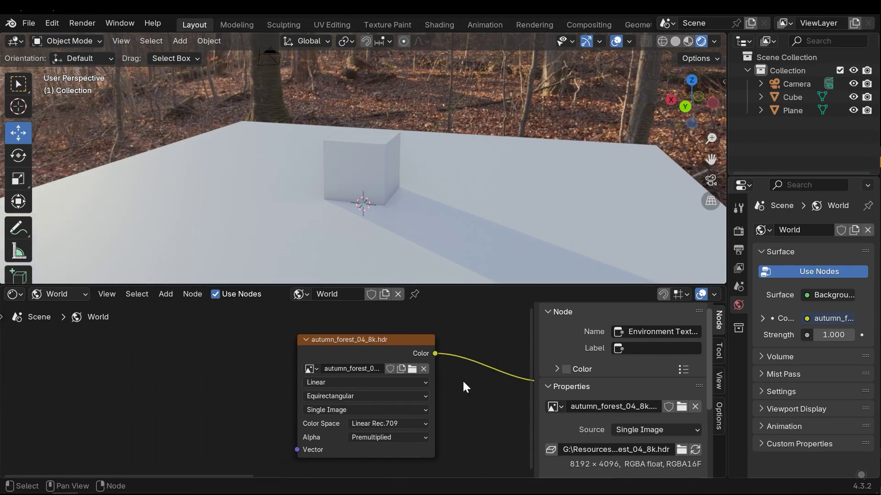
pyautogui.press('Home')
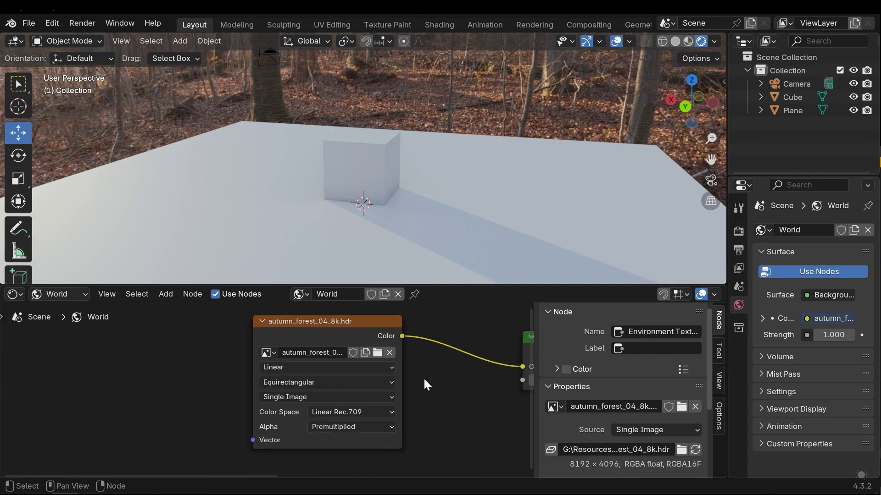
pyautogui.click(389, 353)
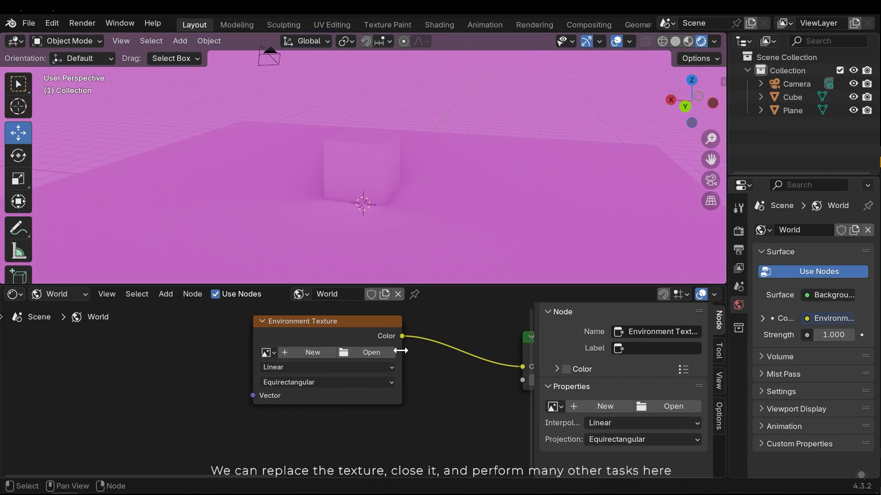
pyautogui.hotkey('ctrl', 'z')
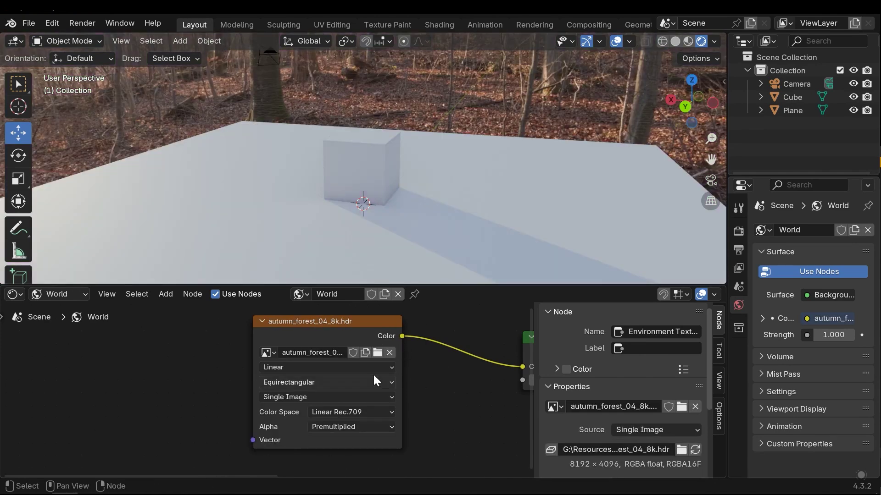
# Step: Drag the viewport border down to enlarge the 3D view over the node editor
pyautogui.moveTo(425, 370); pyautogui.dragTo(367, 375, button='middle')
pyautogui.scroll(-3, 332, 383)
pyautogui.moveTo(436, 286); pyautogui.dragTo(433, 432)
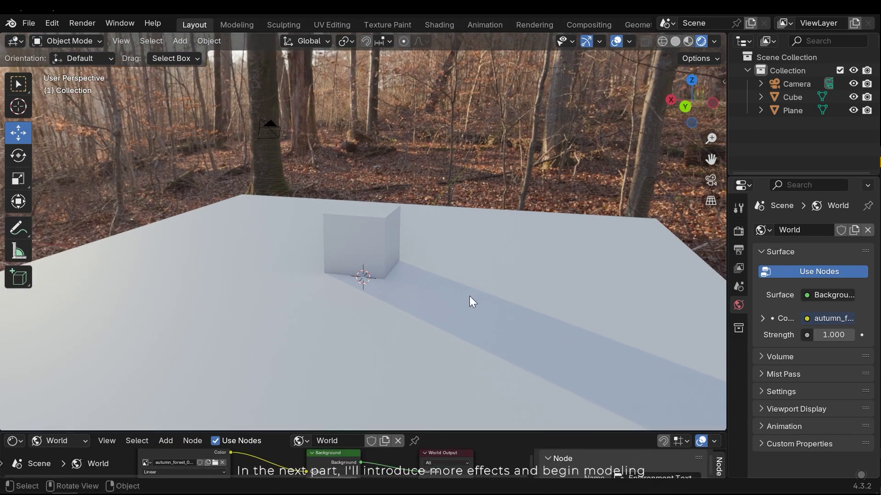